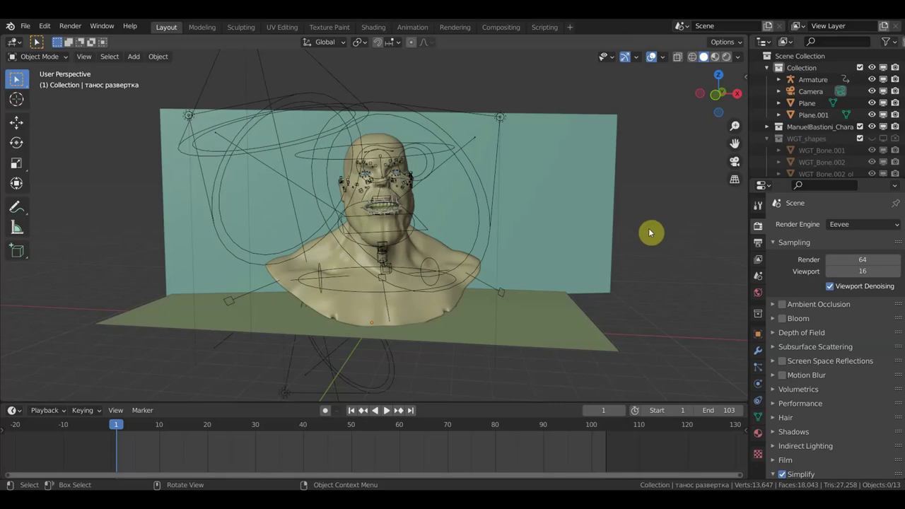
- Select the Armature, collapse WGT_shapes, and hide the character's wireframe control shapes
mouse_move(625, 271)
middle_down()
mouse_move(659, 270)
mouse_move(587, 271)
mouse_move(644, 273)
middle_up()
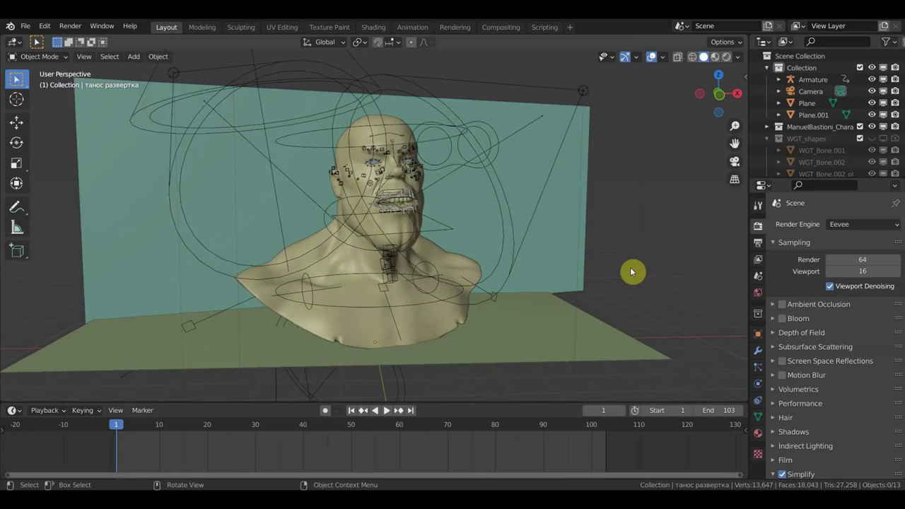
mouse_move(631, 273)
middle_down()
mouse_move(559, 272)
mouse_move(632, 269)
mouse_move(603, 271)
middle_up()
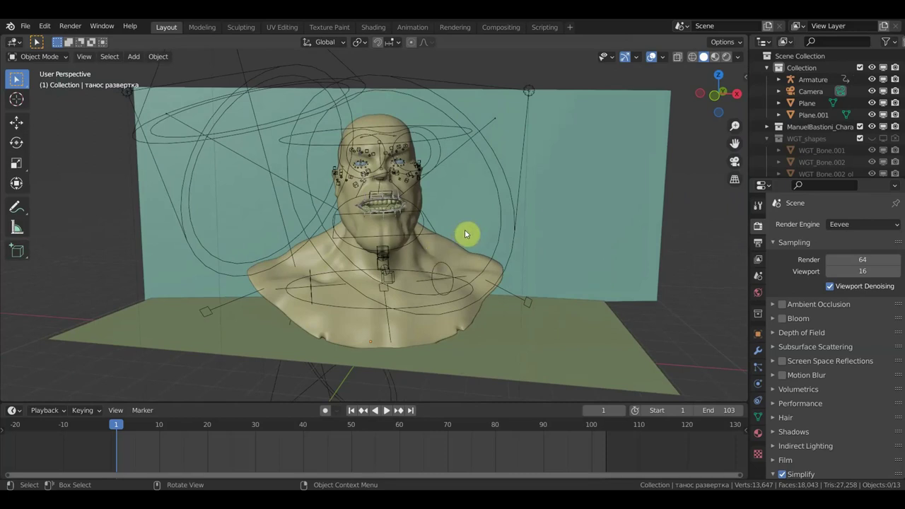
click(449, 132)
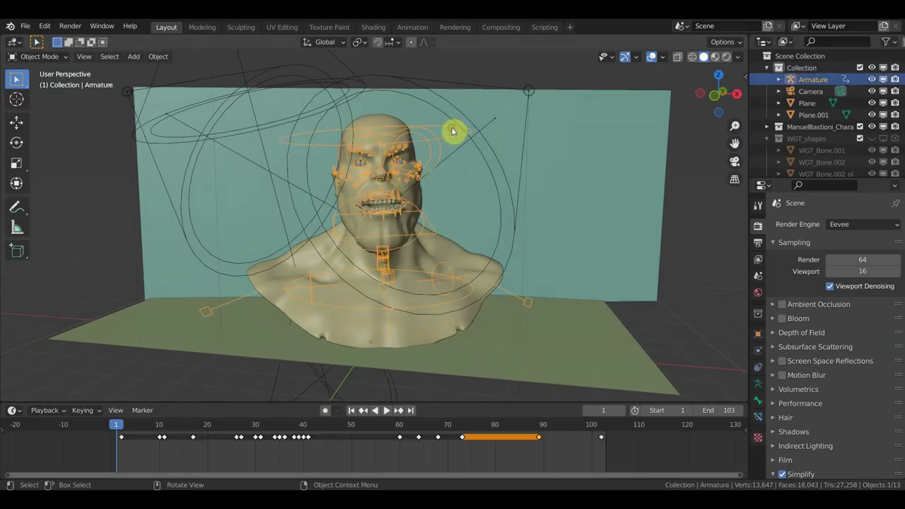
click(767, 139)
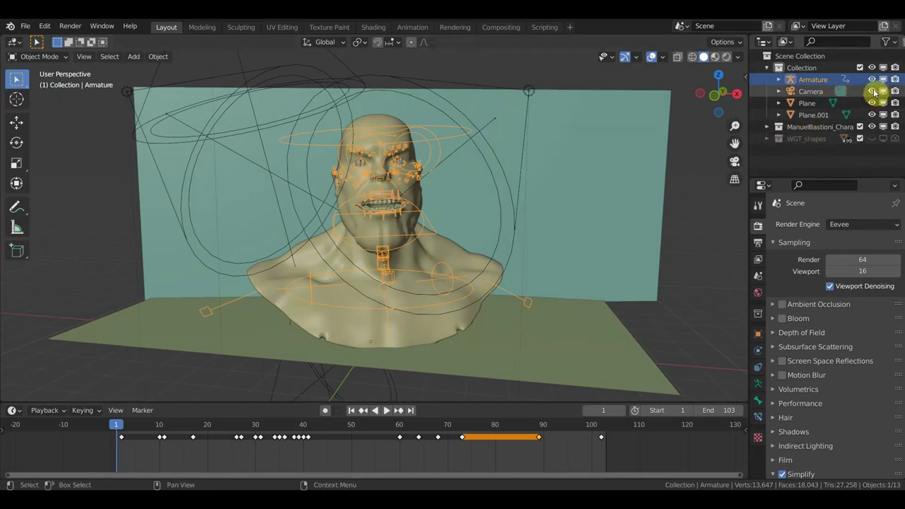
click(873, 127)
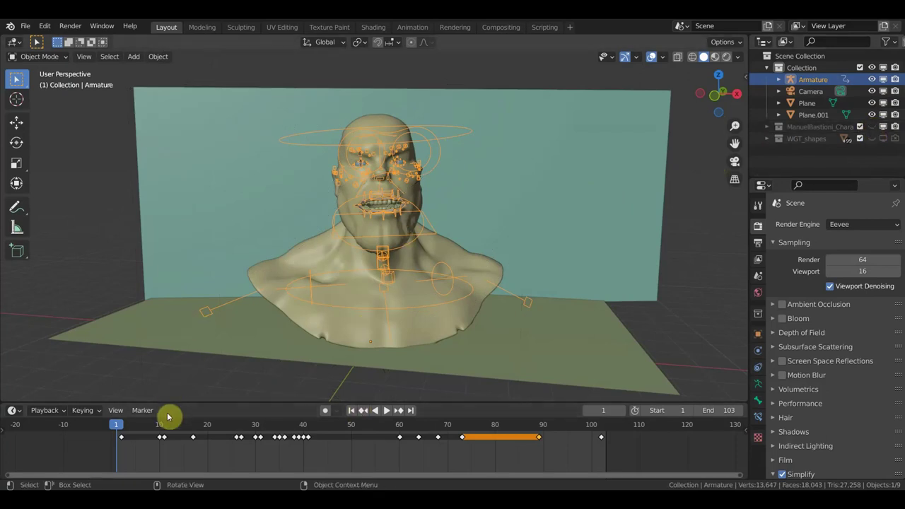
- Switch the armature into Pose Mode
click(40, 58)
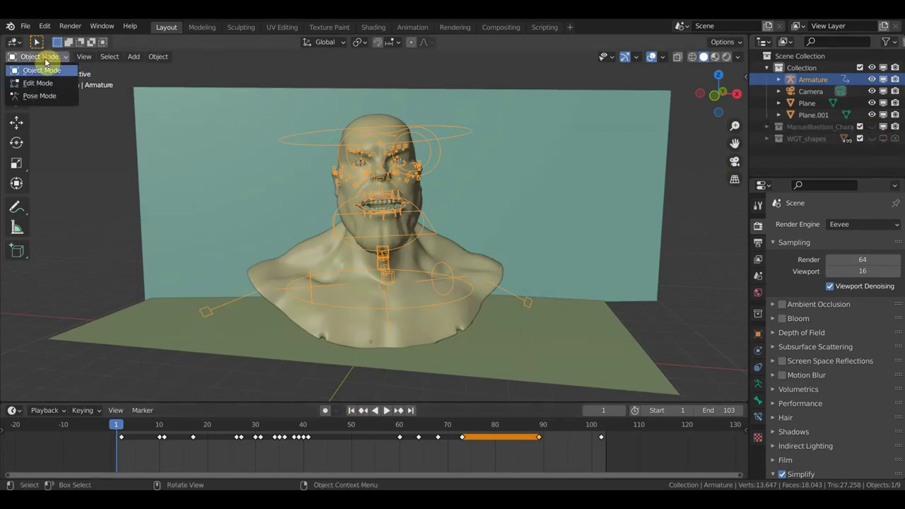
click(43, 97)
scroll(412, 281, up, 1)
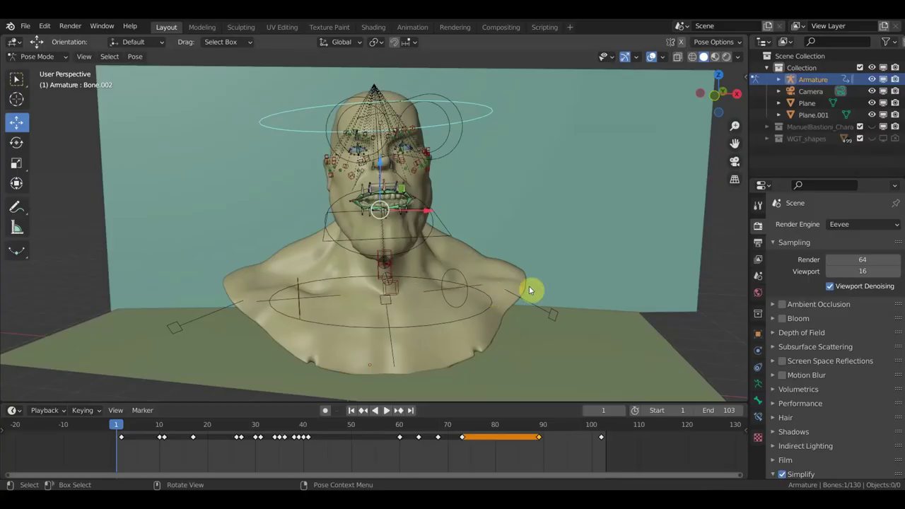
- Inspect the bust in Front Orthographic view (Numpad 1), then start animation playback
key(KP_1)
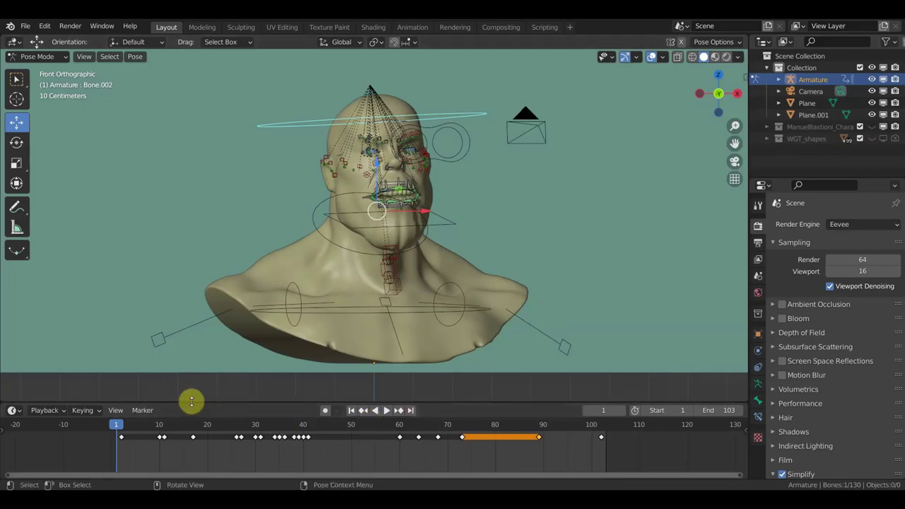
scroll(369, 149, up, 2)
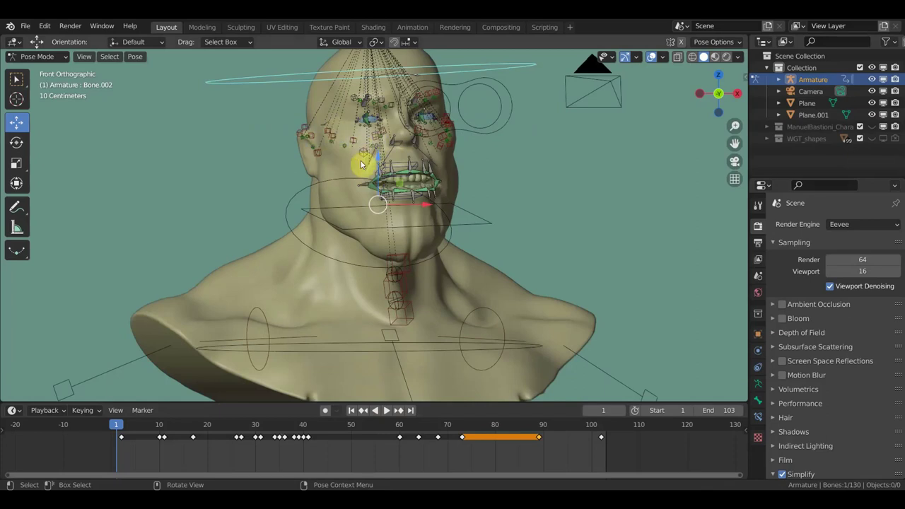
scroll(375, 203, down, 1)
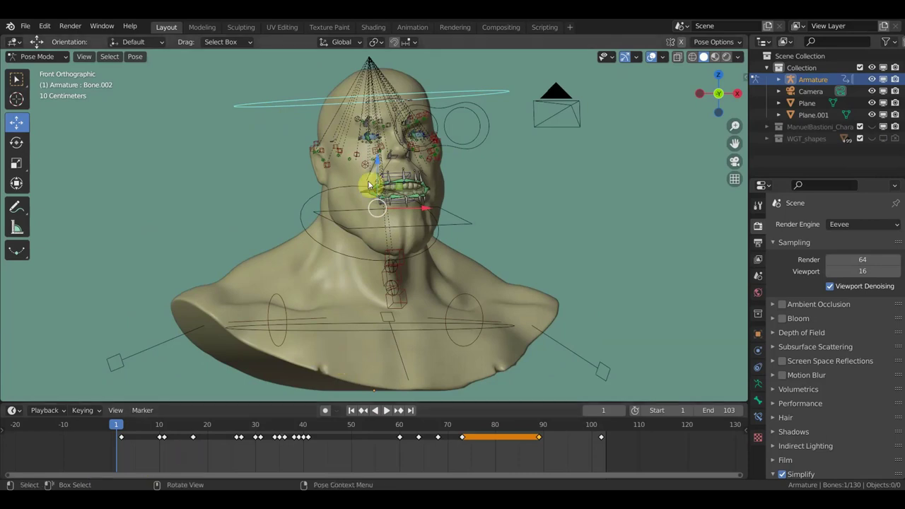
mouse_move(424, 187)
middle_down()
mouse_move(496, 218)
mouse_move(377, 219)
mouse_move(393, 222)
middle_up()
key(KP_1)
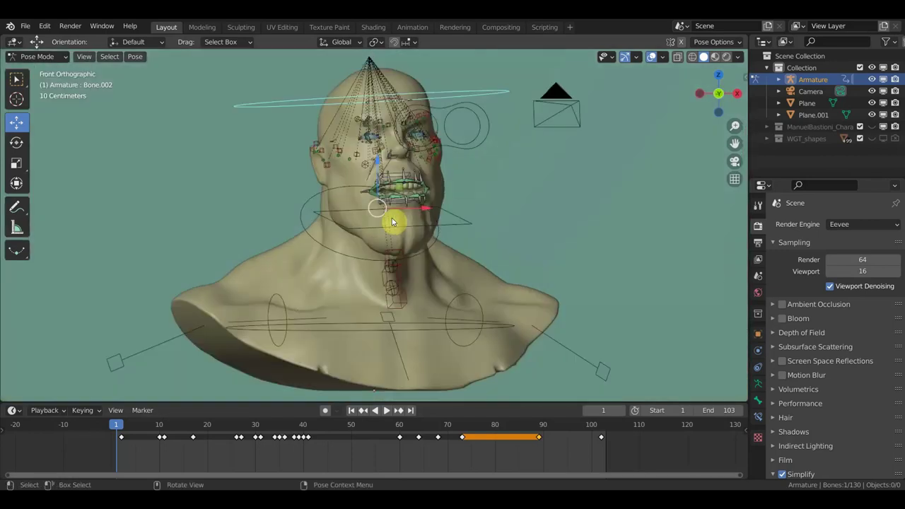
key(space)
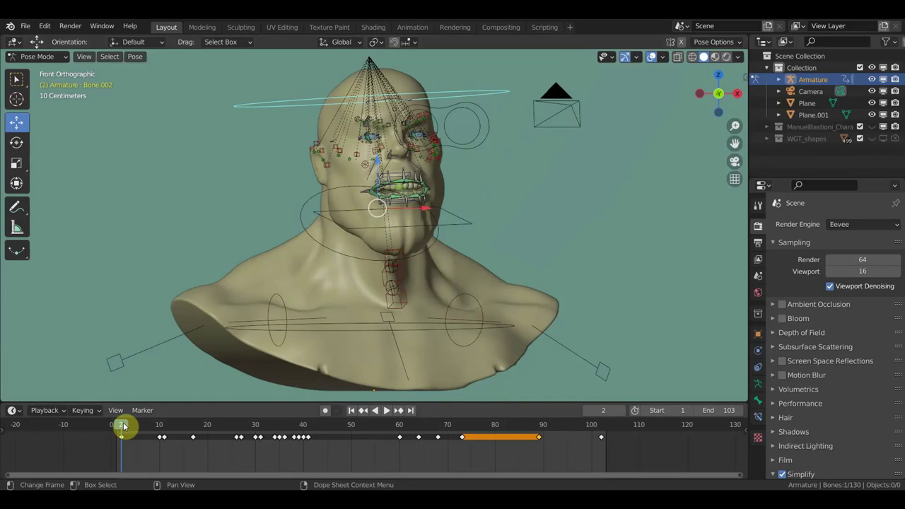
- Scrub through frames 1–11, inspecting the keyed mouth poses at frames 9 and 11
drag(124, 425, 163, 438)
click(160, 437)
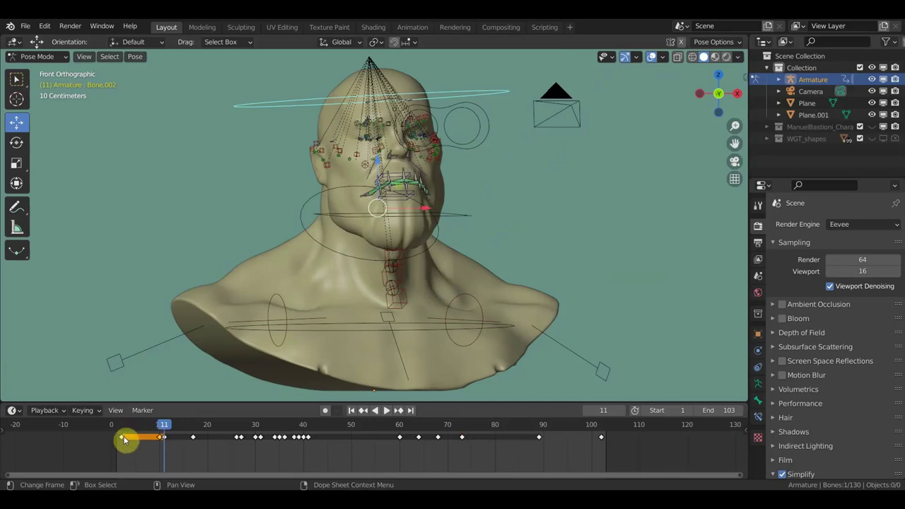
drag(162, 427, 155, 427)
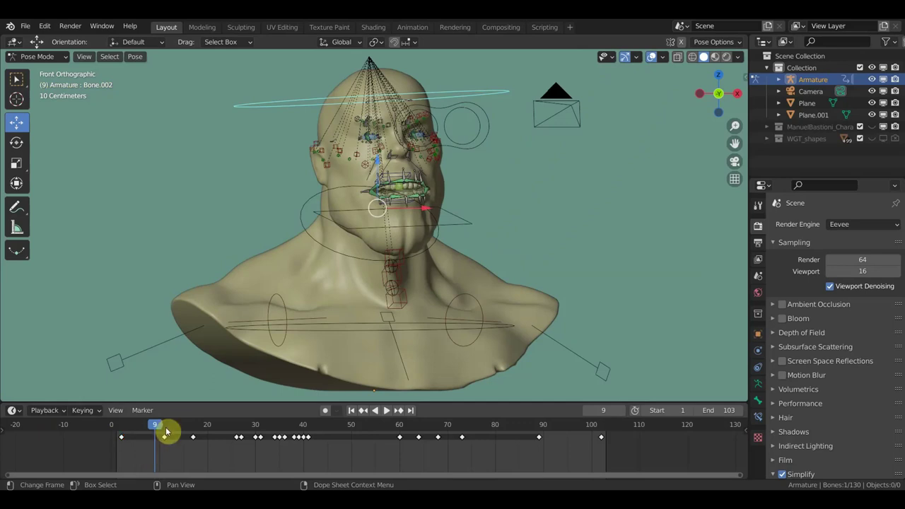
mouse_move(151, 429)
mouse_down()
mouse_move(126, 426)
mouse_move(162, 436)
mouse_move(119, 435)
mouse_move(166, 453)
mouse_up()
key(space)
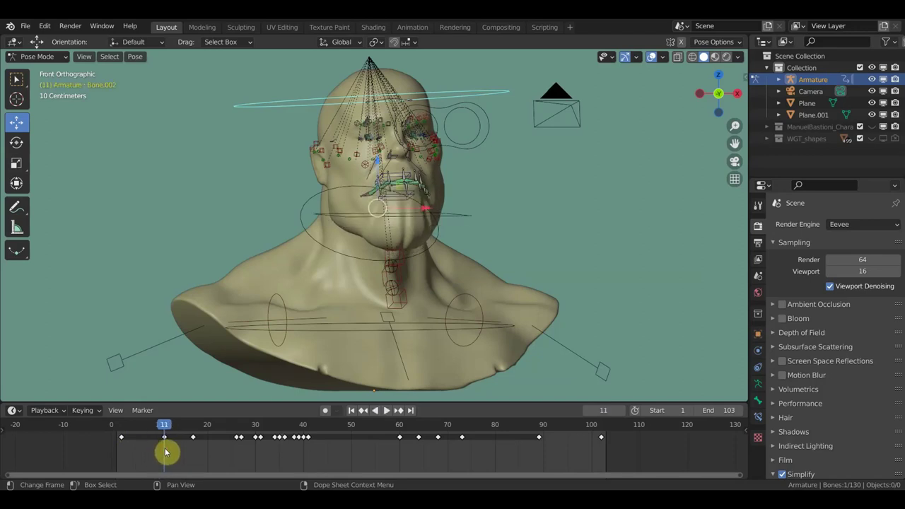
- Duplicate the opening mouth-pose keyframe and place the copy at frame 9
drag(166, 451, 118, 432)
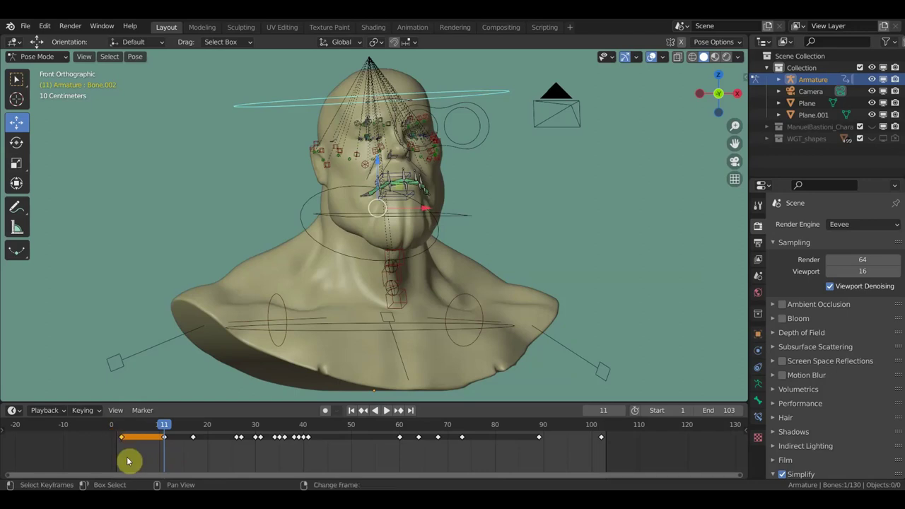
key(g)
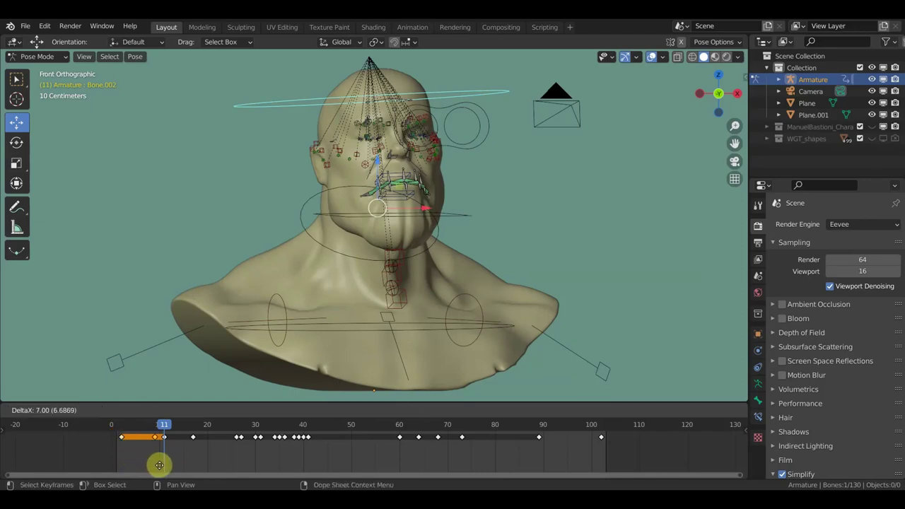
click(161, 467)
mouse_move(162, 430)
mouse_down()
mouse_move(151, 429)
mouse_move(162, 436)
mouse_up()
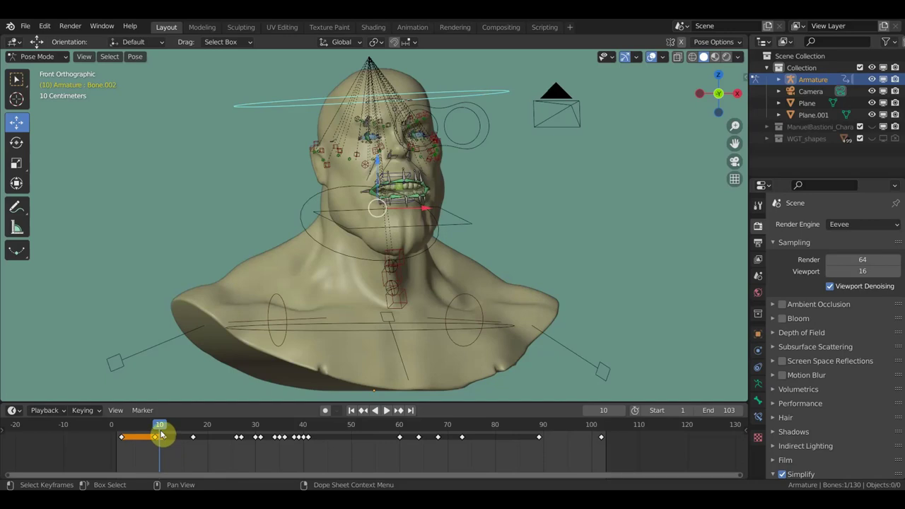
click(161, 436)
- Scrub to frame 17 and bring the early keyframes into view
drag(162, 424, 195, 431)
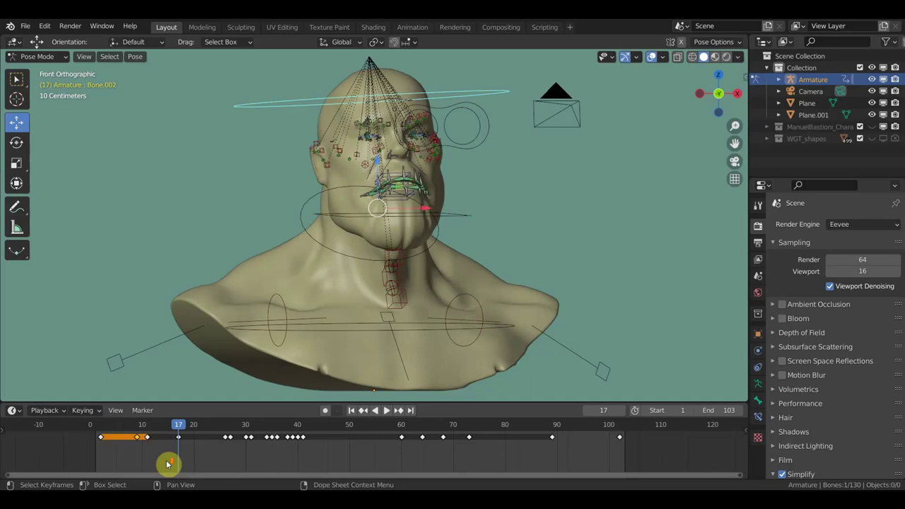
scroll(166, 460, up, 5)
middle_drag(233, 463, 586, 423)
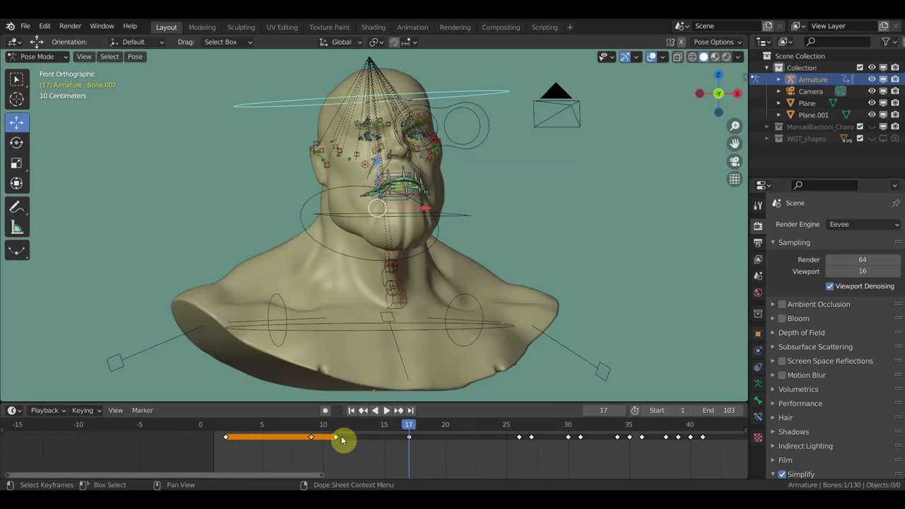
- Play and scrub around frames 9–12 to compare the mouth poses near frame 10
click(322, 430)
key(space)
mouse_move(323, 429)
mouse_down()
mouse_move(312, 437)
mouse_move(335, 439)
mouse_move(324, 439)
mouse_up()
key(space)
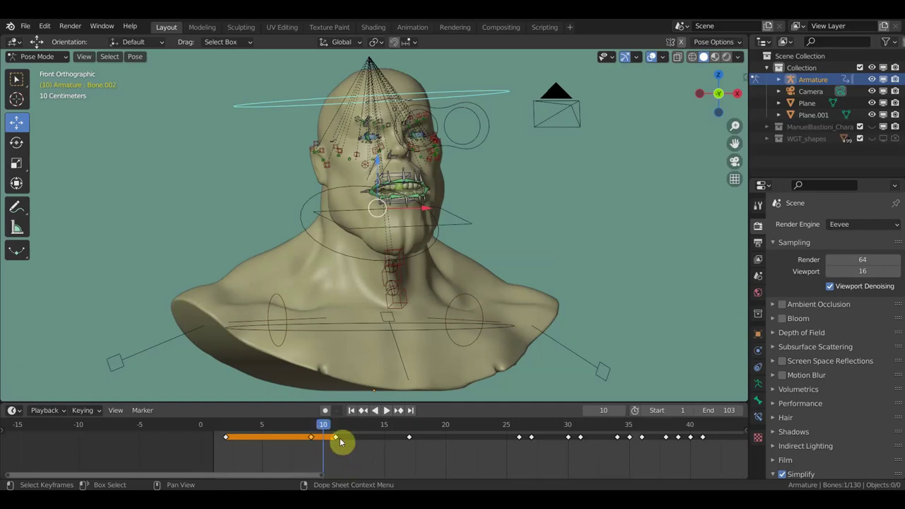
key(space)
mouse_move(347, 431)
mouse_down()
mouse_move(324, 437)
mouse_move(336, 437)
mouse_up()
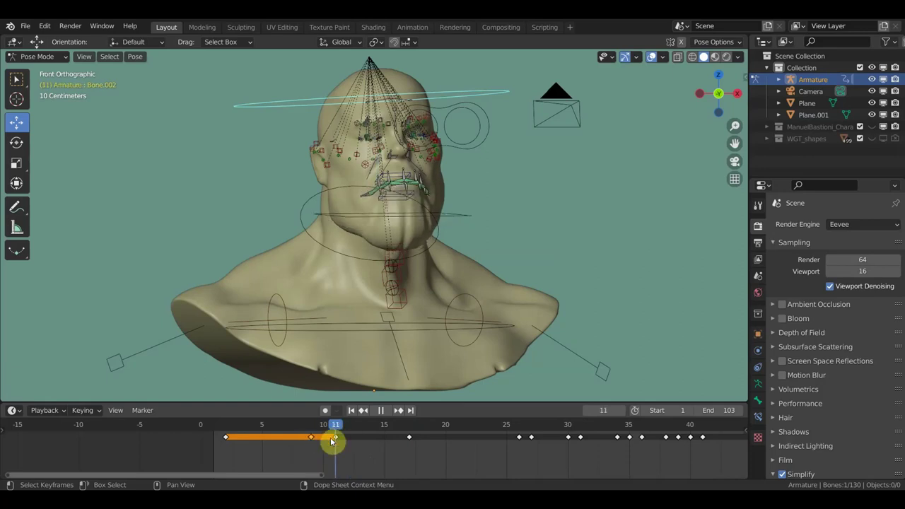
middle_drag(401, 454, 323, 476)
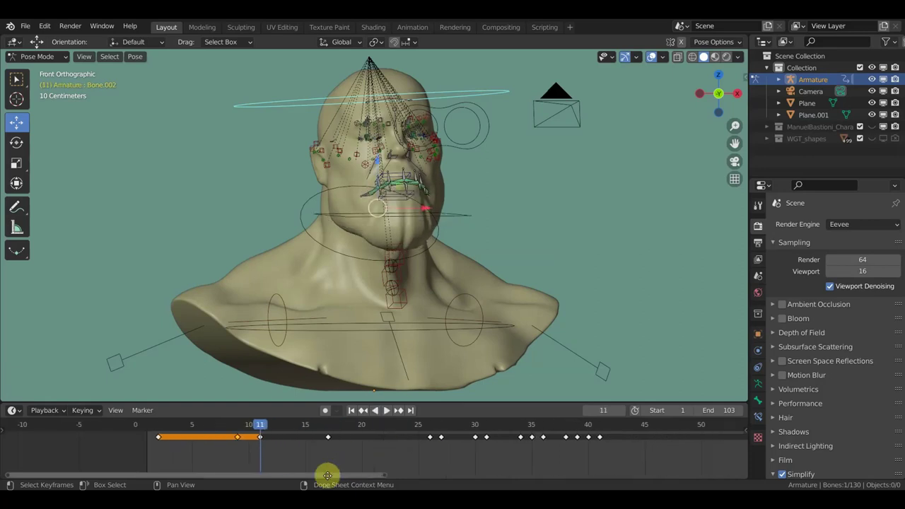
scroll(404, 465, down, 1)
ctrl+scroll(418, 457, down, 1)
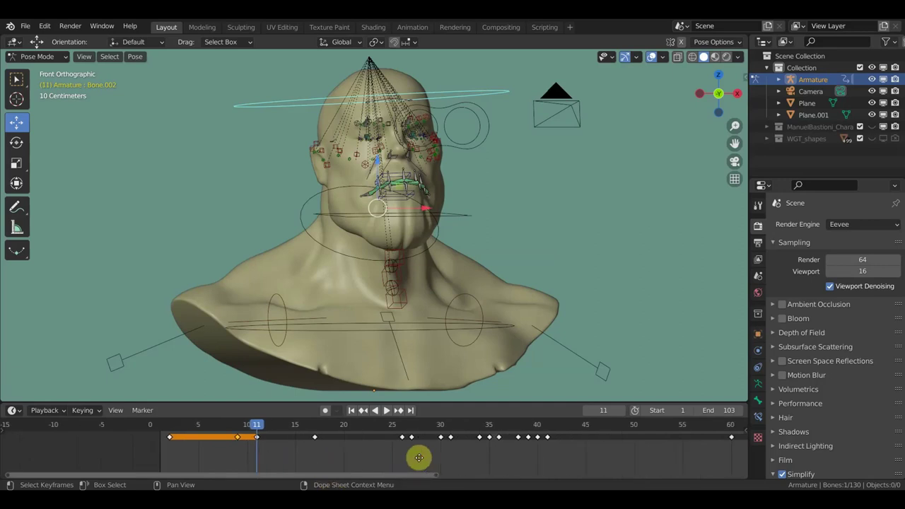
- Compare the poses between frames 10 and 17, ending on frame 11
drag(191, 441, 164, 430)
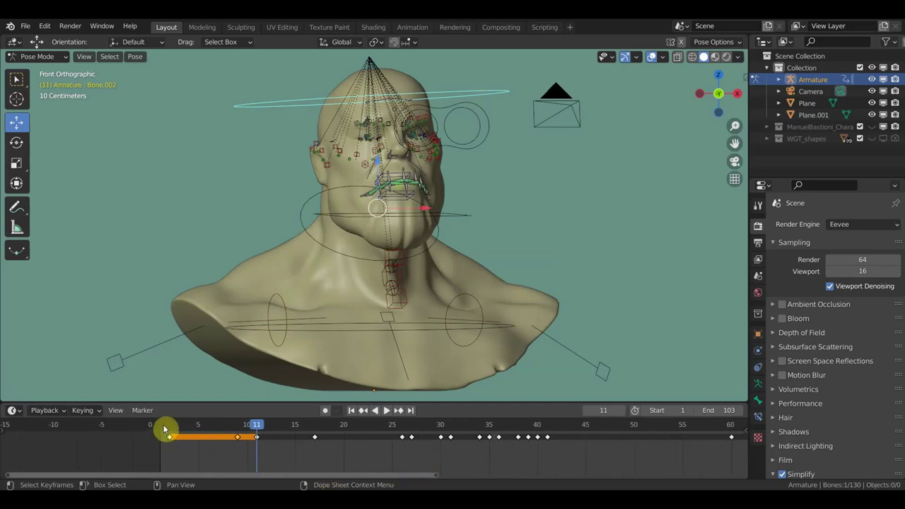
drag(252, 429, 252, 429)
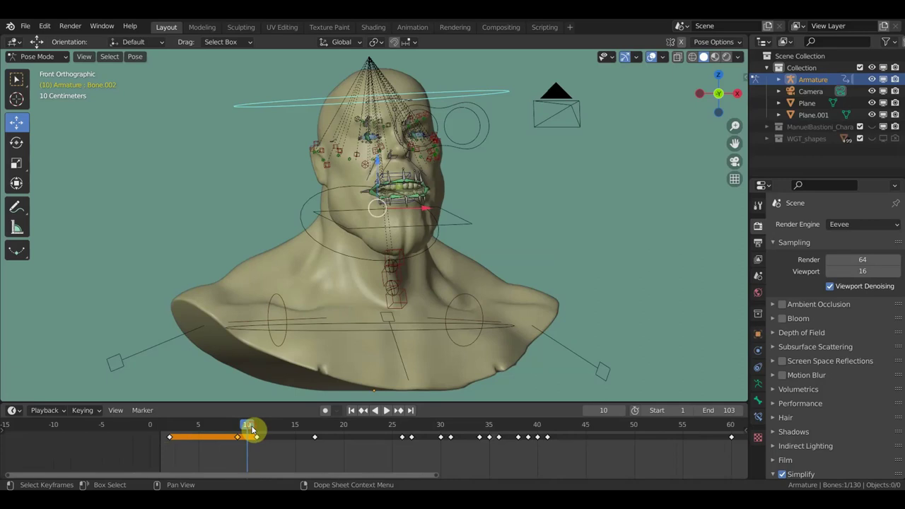
key(space)
key(Escape)
drag(249, 430, 314, 446)
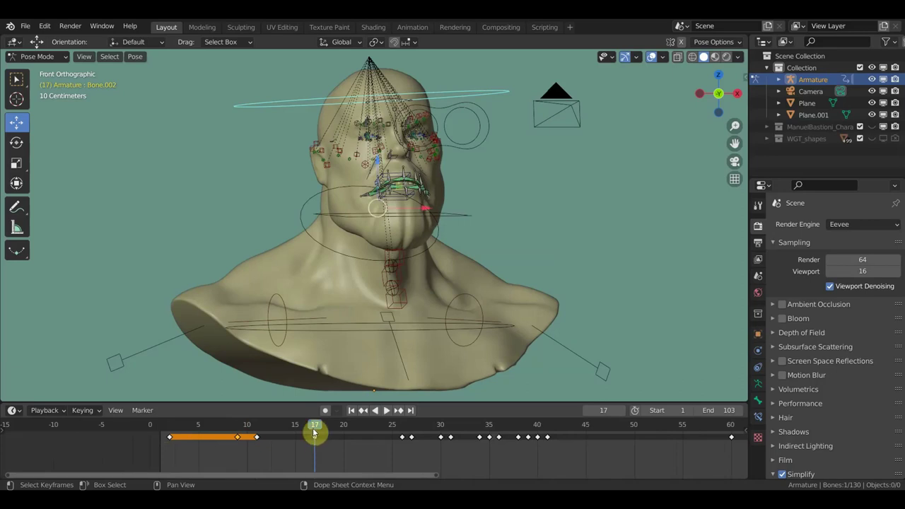
mouse_move(313, 447)
mouse_down()
mouse_move(316, 436)
mouse_move(260, 438)
mouse_move(307, 444)
mouse_move(259, 440)
mouse_up()
mouse_move(258, 438)
mouse_down()
mouse_move(241, 433)
mouse_move(307, 445)
mouse_up()
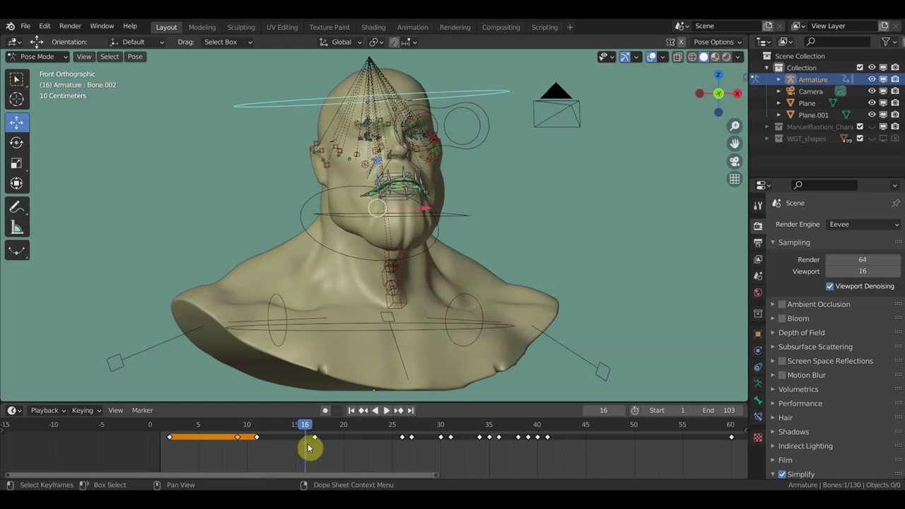
click(259, 439)
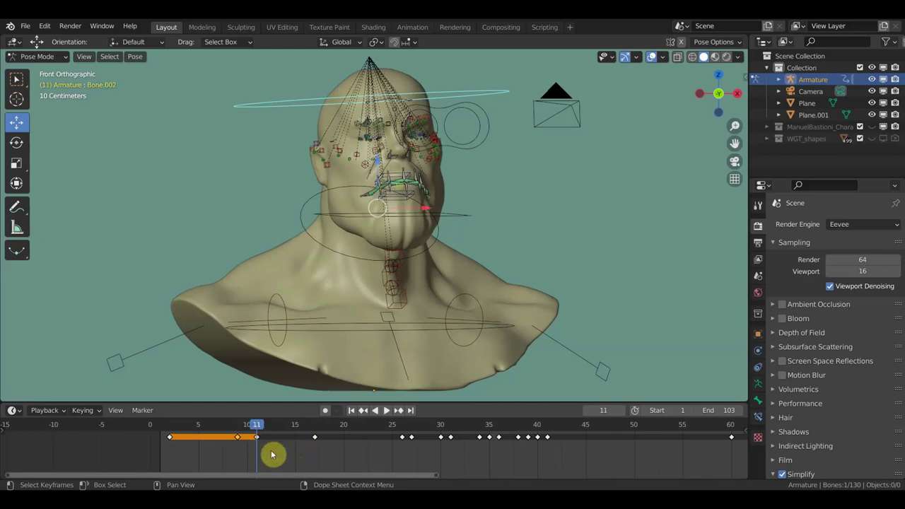
- Box-select the face rig's frame-11 keyframe and move it to frame 15
key(b)
drag(260, 445, 252, 432)
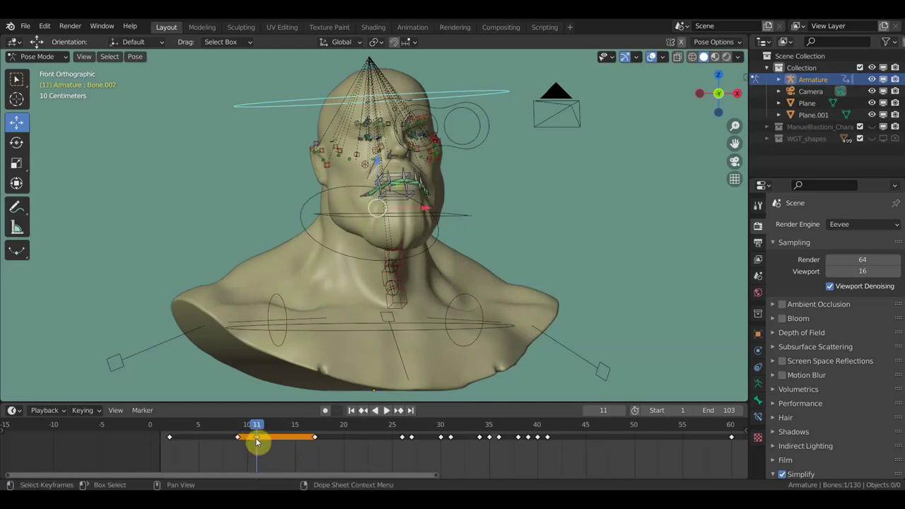
key(g)
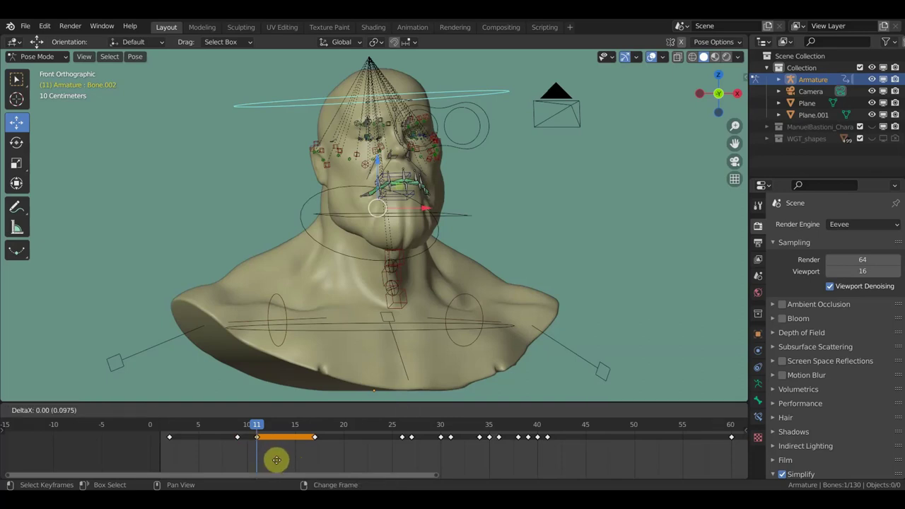
click(307, 463)
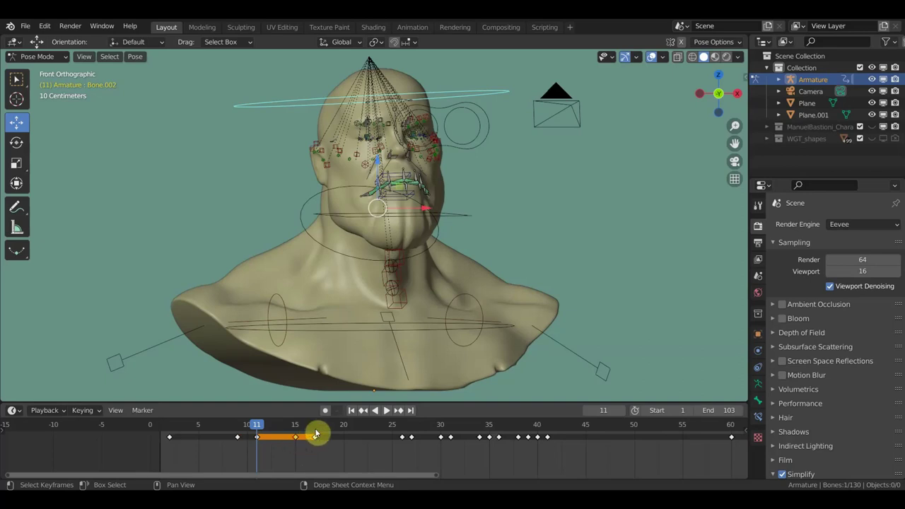
drag(323, 452, 291, 434)
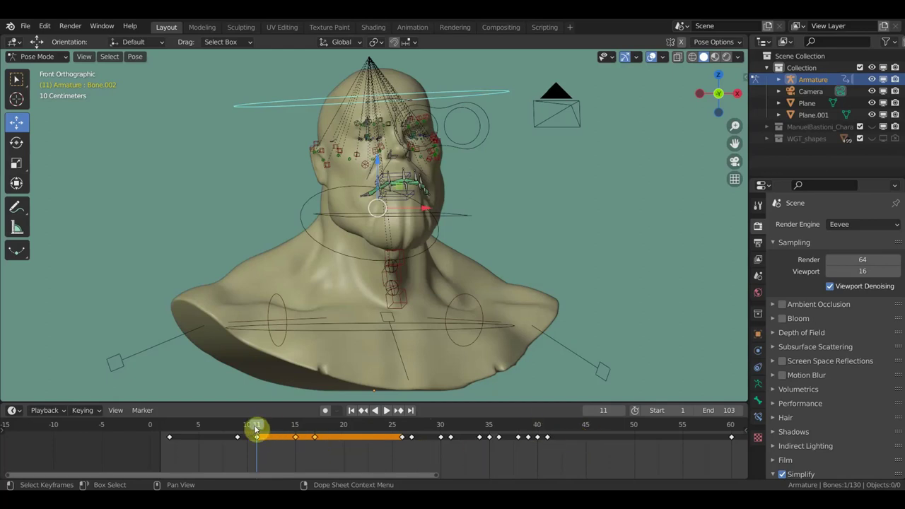
- Play and scrub from frame 10 through frame 37 to check the new timing
key(shift+ctrl+space)
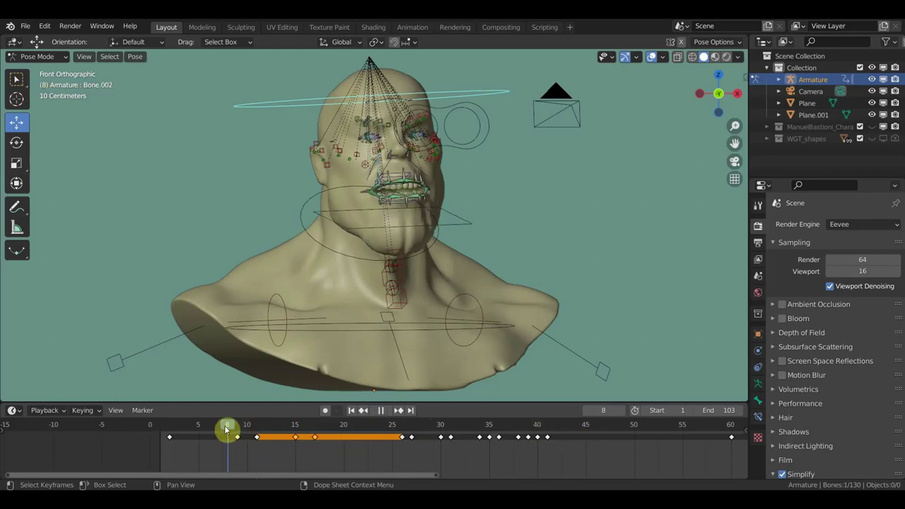
drag(254, 435, 343, 453)
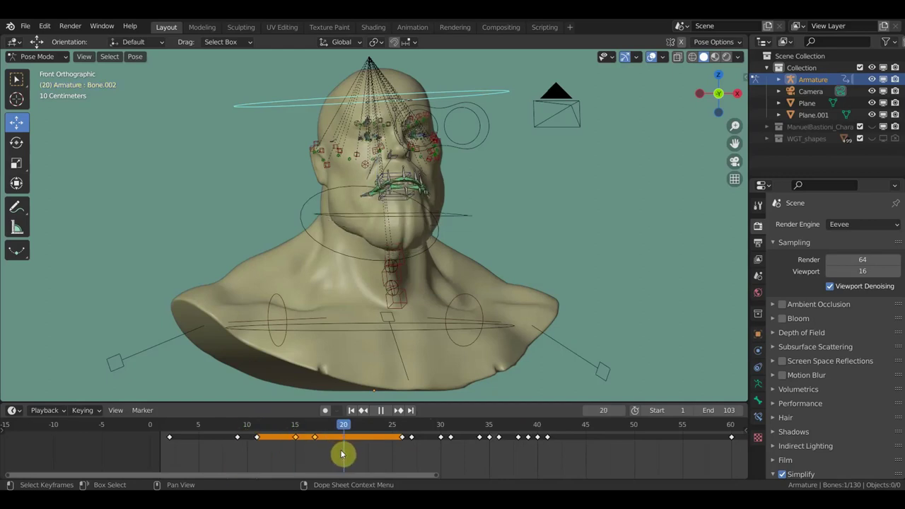
drag(342, 454, 439, 468)
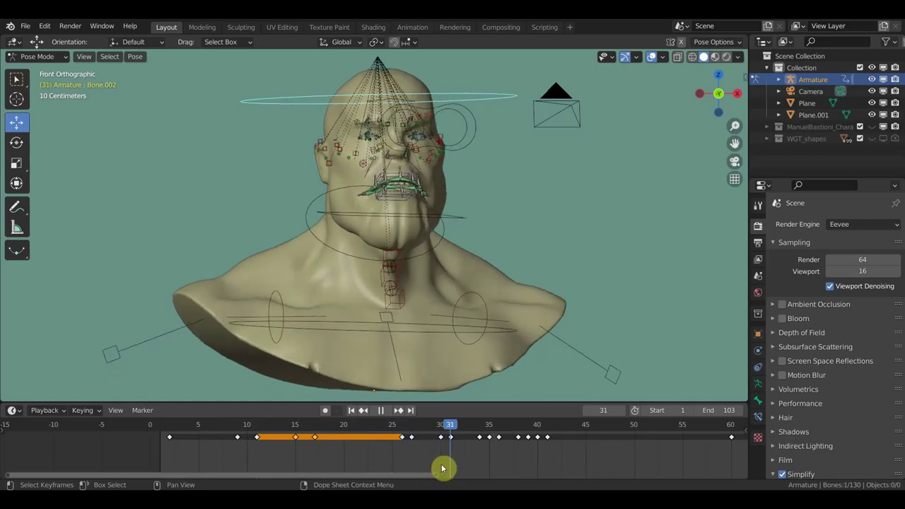
drag(446, 470, 447, 429)
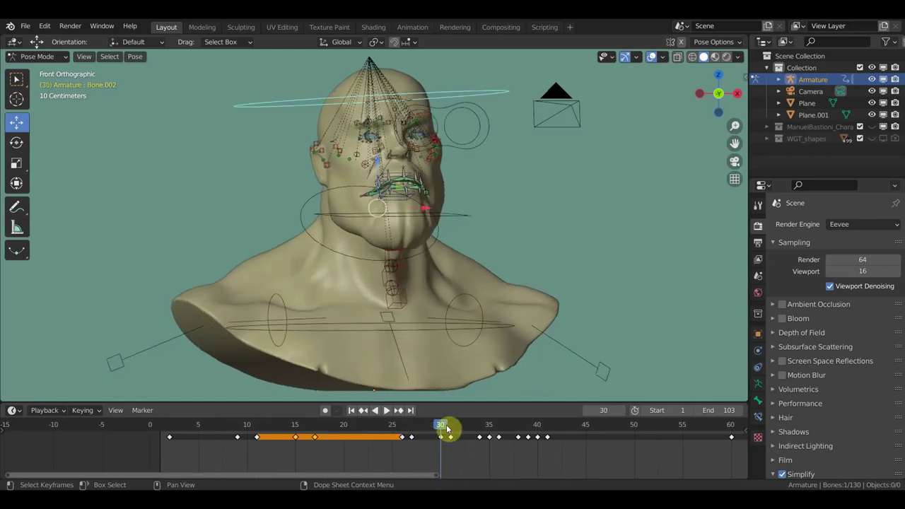
mouse_move(447, 429)
mouse_down()
mouse_move(507, 447)
mouse_move(481, 452)
mouse_move(493, 452)
mouse_up()
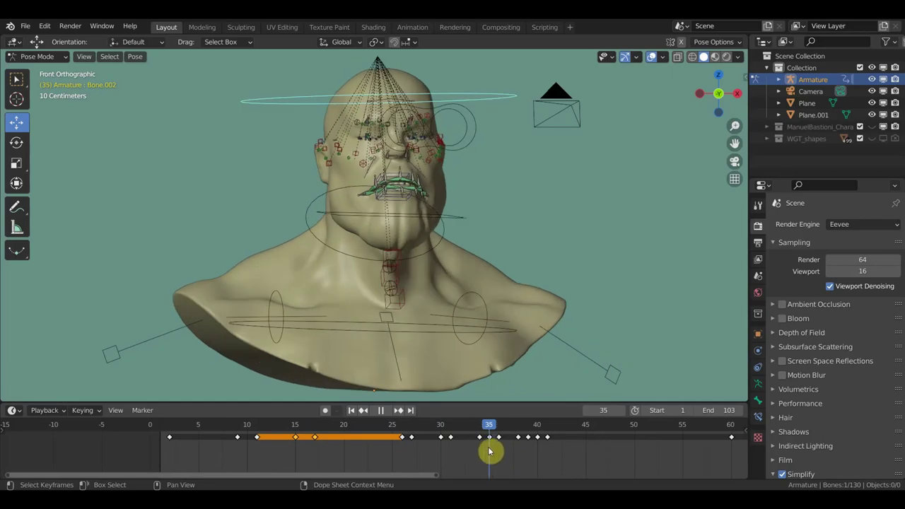
scroll(493, 452, up, 1)
scroll(500, 455, up, 1)
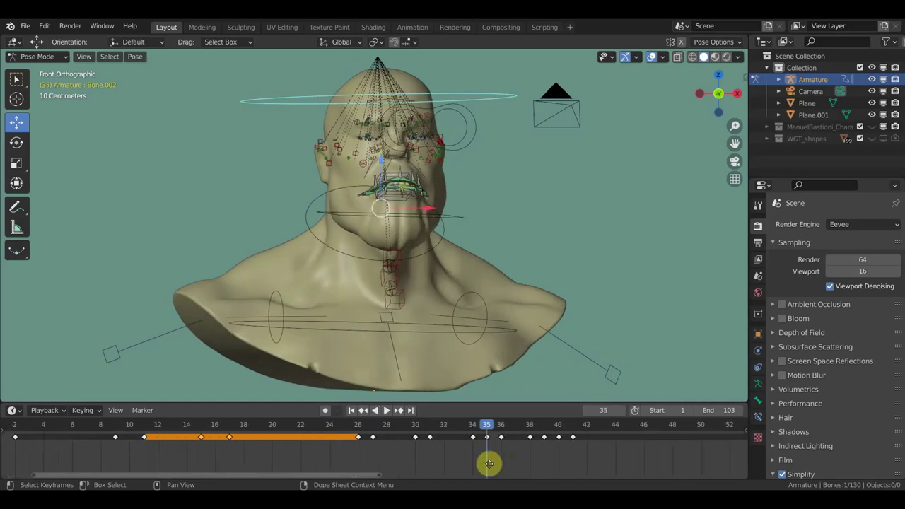
scroll(487, 462, up, 2)
click(371, 438)
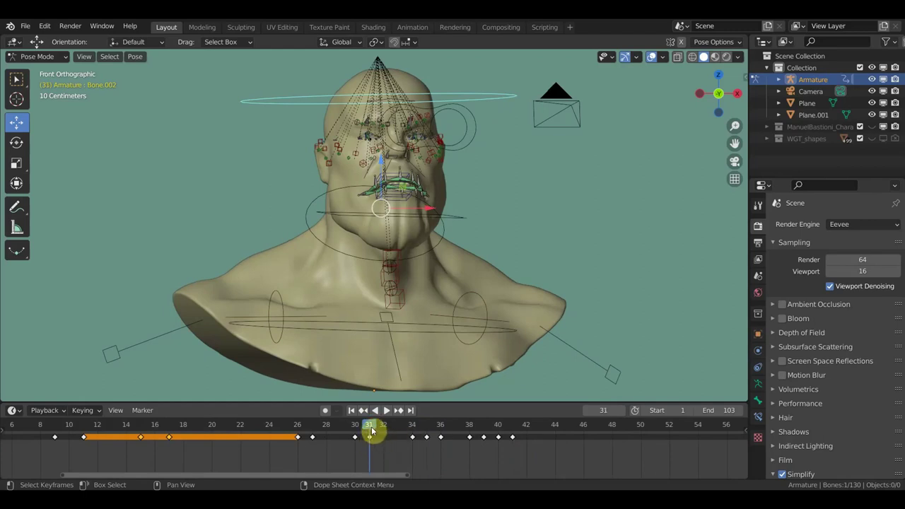
key(space)
drag(389, 428, 410, 435)
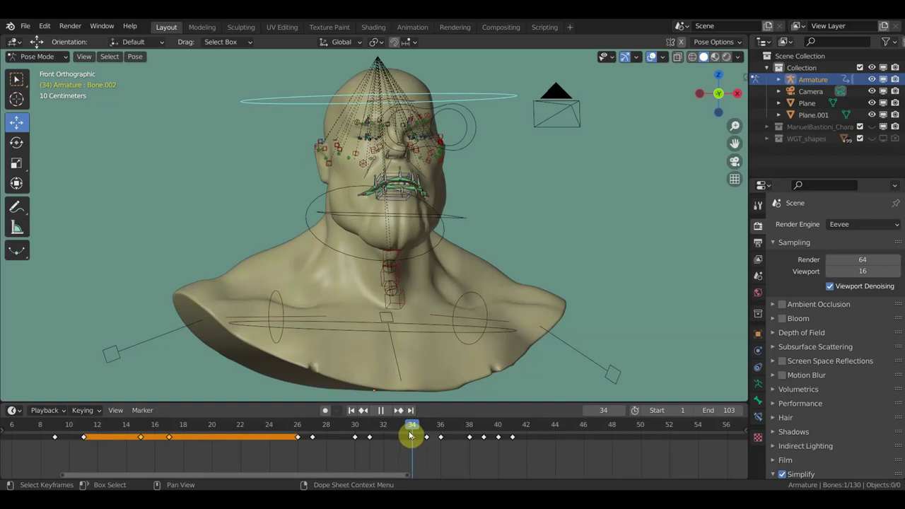
key(space)
mouse_move(415, 437)
mouse_down()
mouse_move(439, 443)
mouse_move(414, 437)
mouse_move(441, 434)
mouse_move(427, 437)
mouse_up()
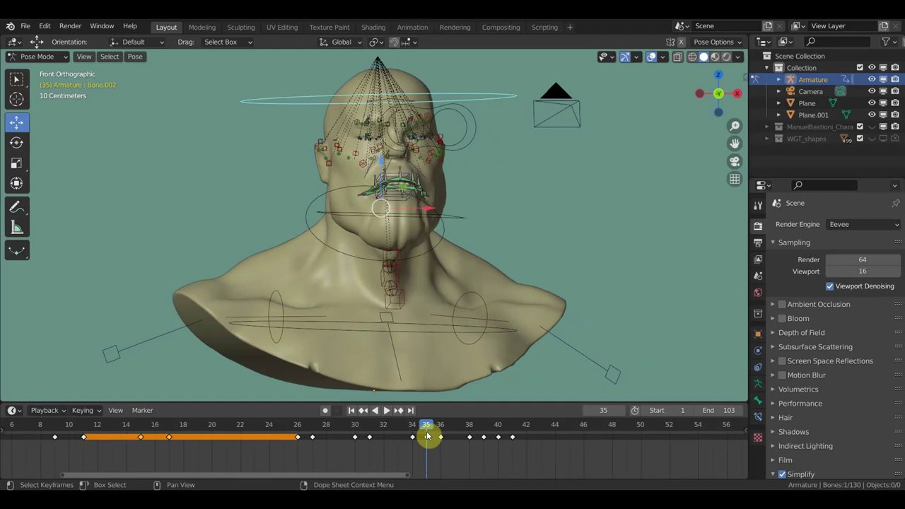
key(space)
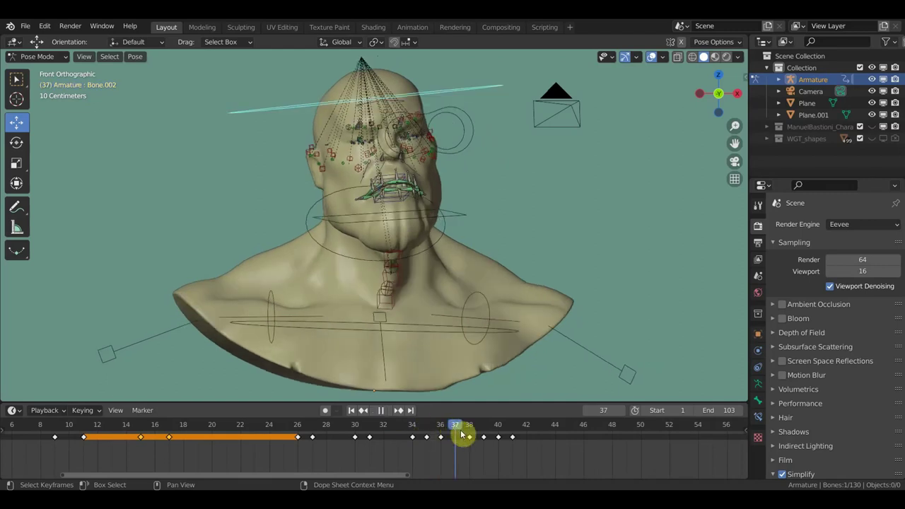
mouse_move(460, 436)
mouse_down()
mouse_move(429, 429)
mouse_move(445, 434)
mouse_up()
mouse_move(445, 434)
mouse_down()
mouse_move(430, 434)
mouse_move(468, 441)
mouse_move(340, 444)
mouse_move(441, 443)
mouse_move(481, 455)
mouse_up()
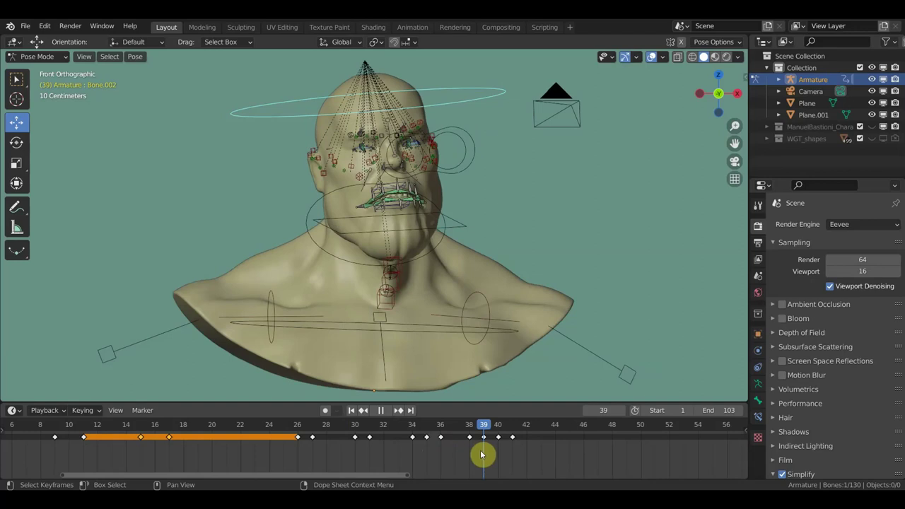
drag(480, 455, 481, 454)
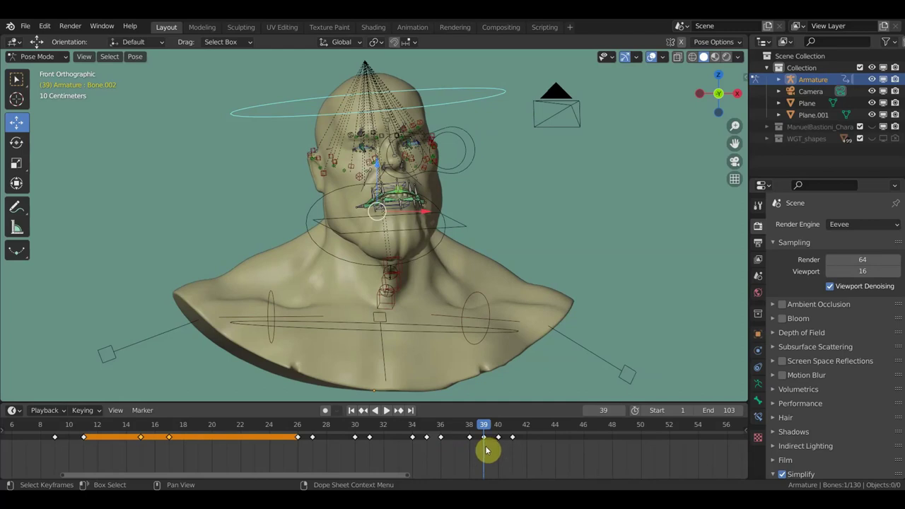
drag(485, 449, 470, 425)
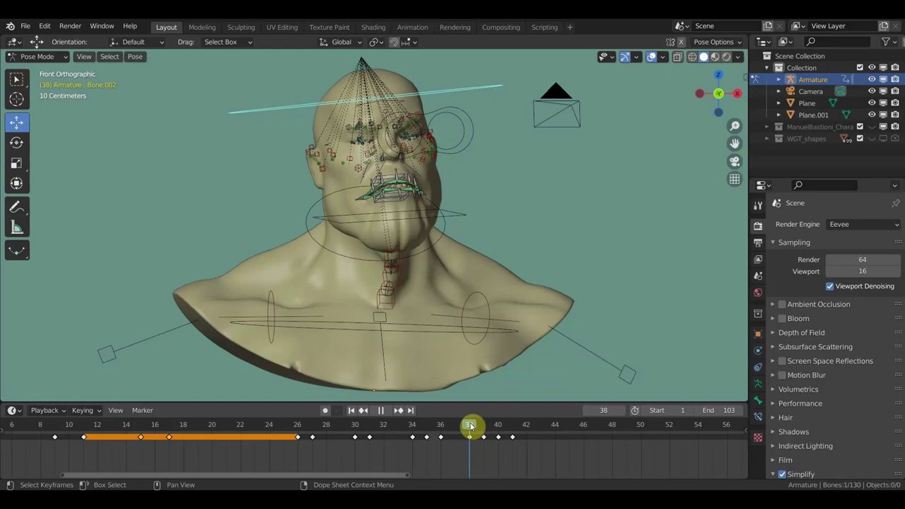
drag(471, 425, 485, 430)
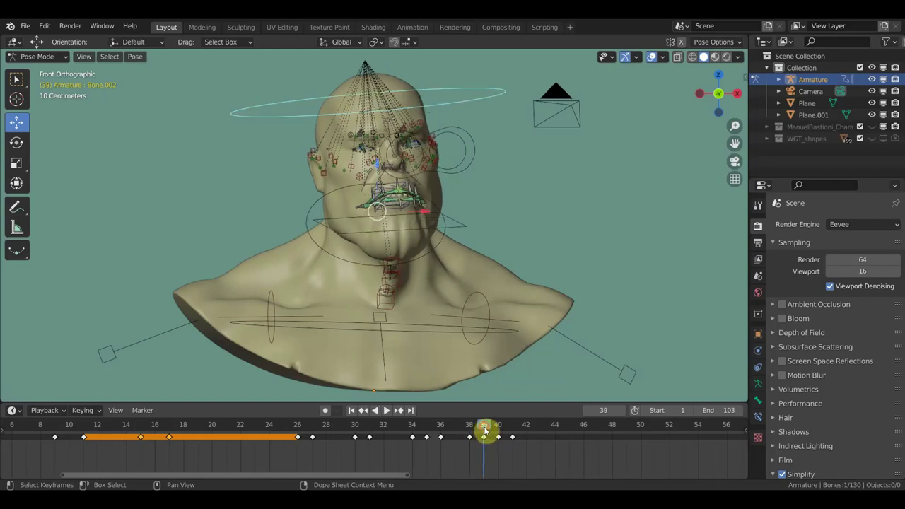
drag(485, 430, 512, 431)
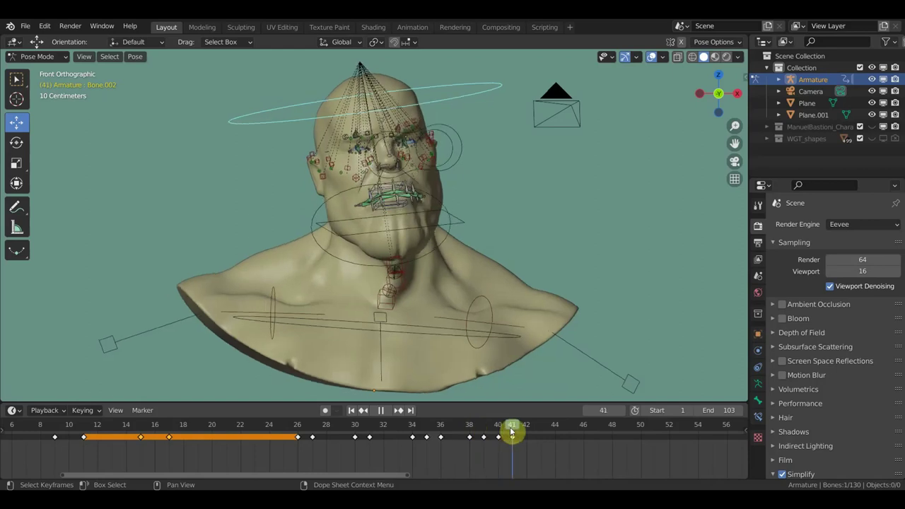
mouse_move(511, 432)
mouse_down()
mouse_move(469, 424)
mouse_move(502, 431)
mouse_move(473, 437)
mouse_up()
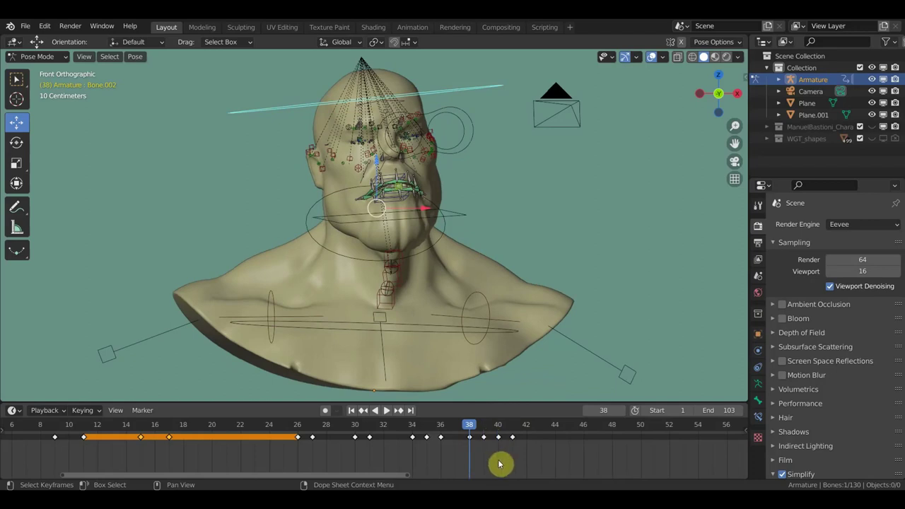
scroll(499, 463, down, 1)
scroll(424, 462, down, 1)
mouse_move(424, 463)
middle_down()
mouse_move(337, 430)
mouse_move(302, 449)
middle_up()
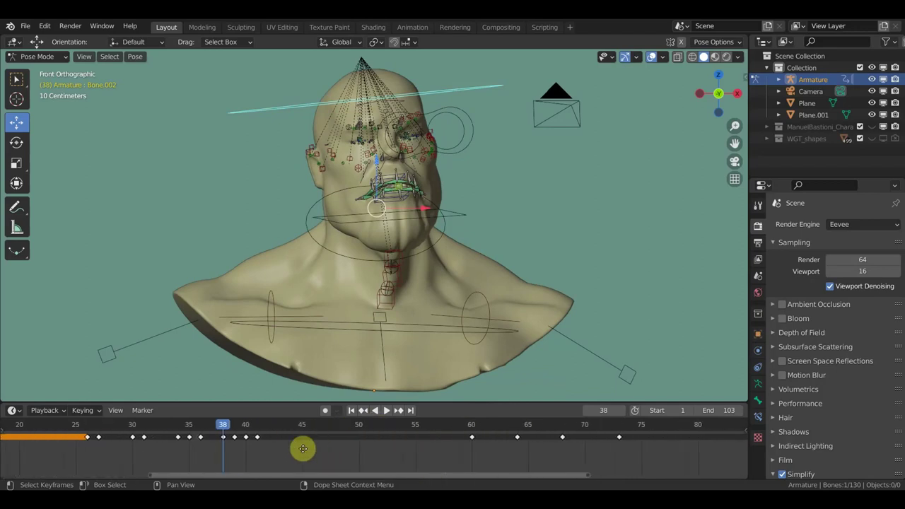
drag(227, 426, 447, 456)
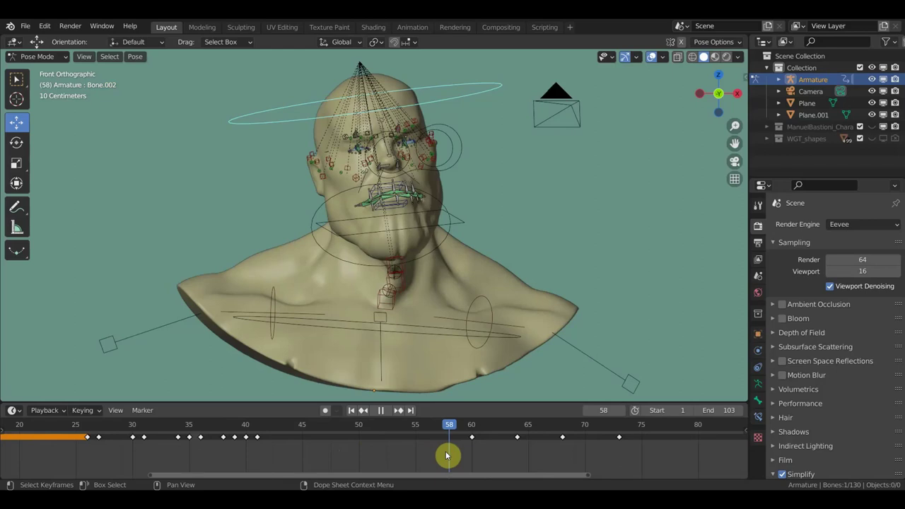
mouse_move(447, 457)
mouse_down()
mouse_move(261, 437)
mouse_move(470, 454)
mouse_up()
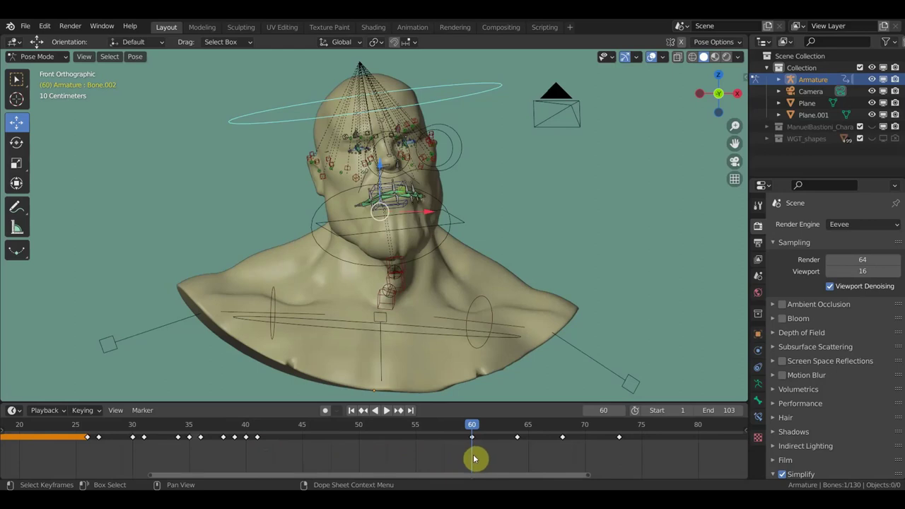
click(237, 429)
key(space)
drag(237, 429, 258, 431)
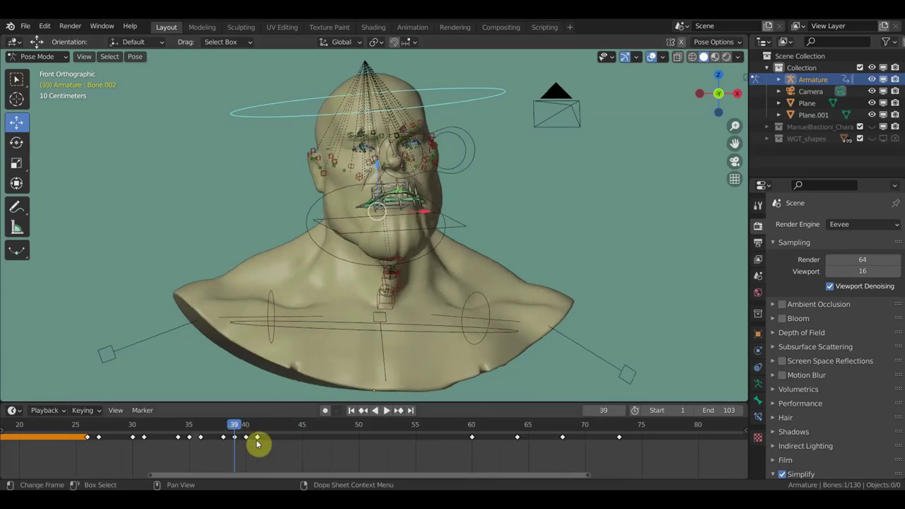
key(space)
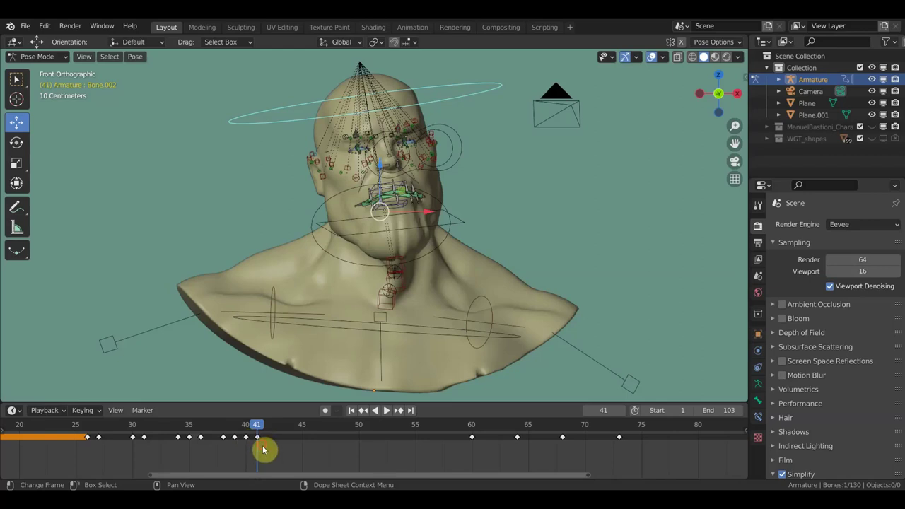
- Try moving the frame-41 keyframe to about frame 45 and play to check timing
click(256, 437)
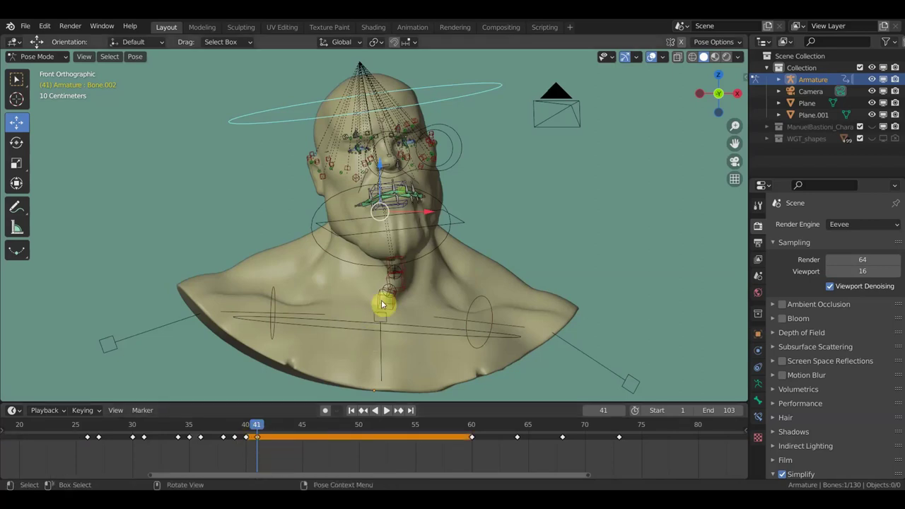
key(a)
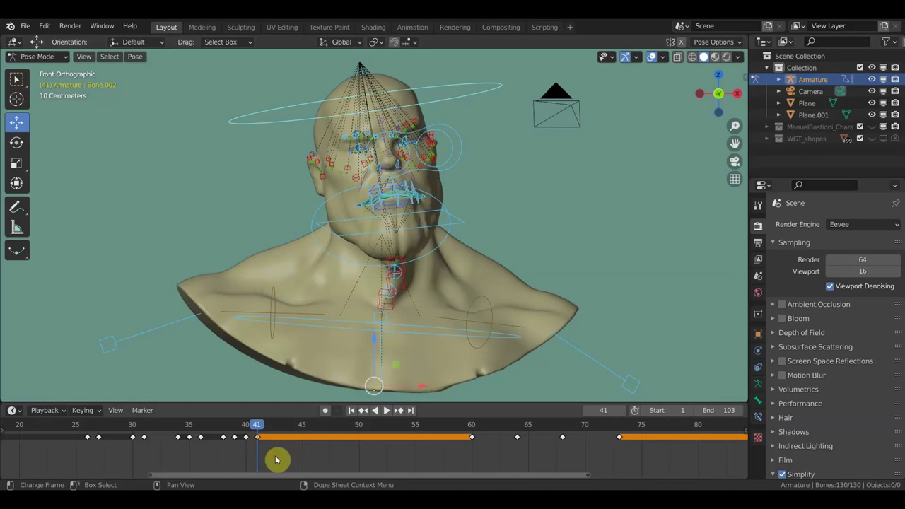
click(256, 438)
drag(260, 442, 303, 439)
key(space)
mouse_move(300, 439)
mouse_down()
mouse_move(257, 429)
mouse_move(313, 434)
mouse_move(260, 433)
mouse_move(295, 432)
mouse_move(267, 431)
mouse_move(319, 447)
mouse_move(270, 432)
mouse_move(289, 436)
mouse_move(158, 430)
mouse_move(323, 448)
mouse_move(315, 453)
mouse_up()
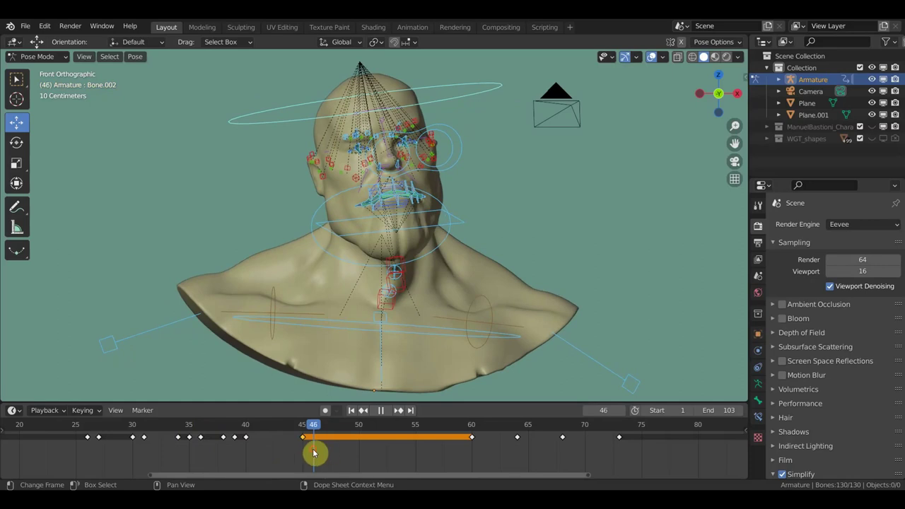
- Undo the move to restore the key at frame 41, then review frames 41–64
key(ctrl+z)
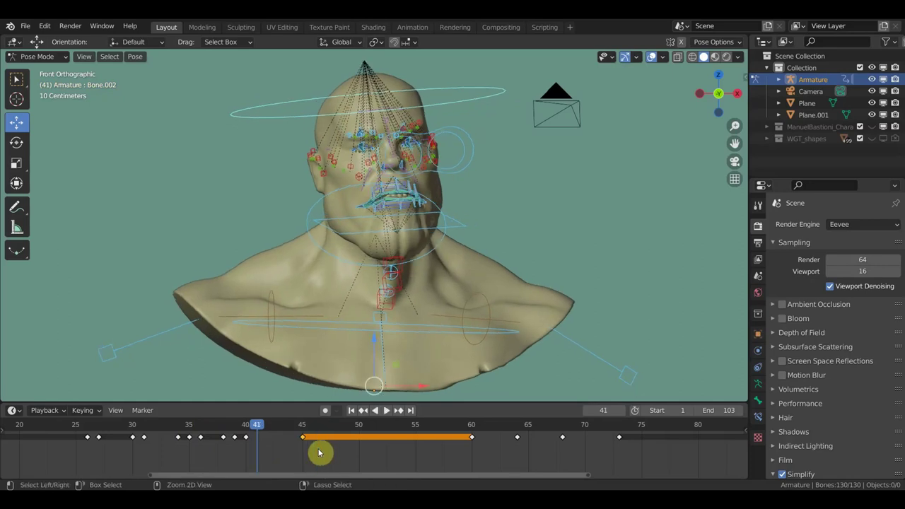
key(ctrl+z)
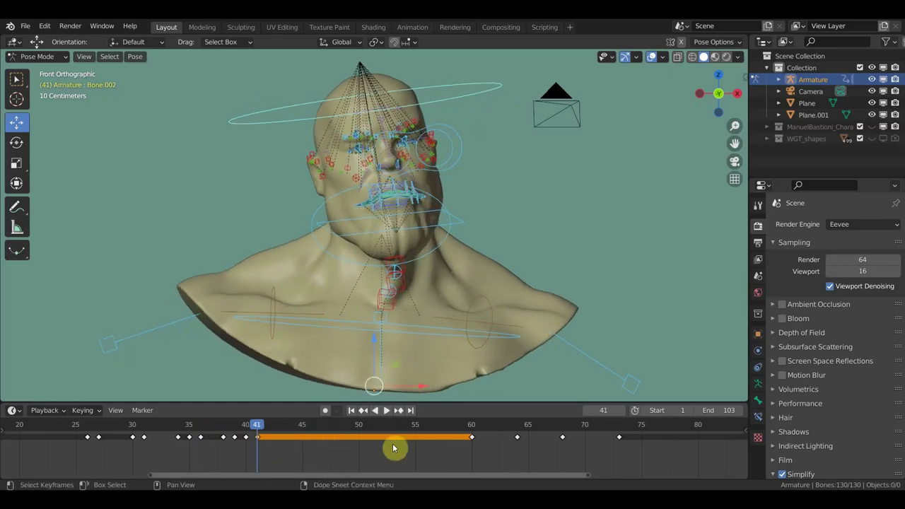
click(474, 428)
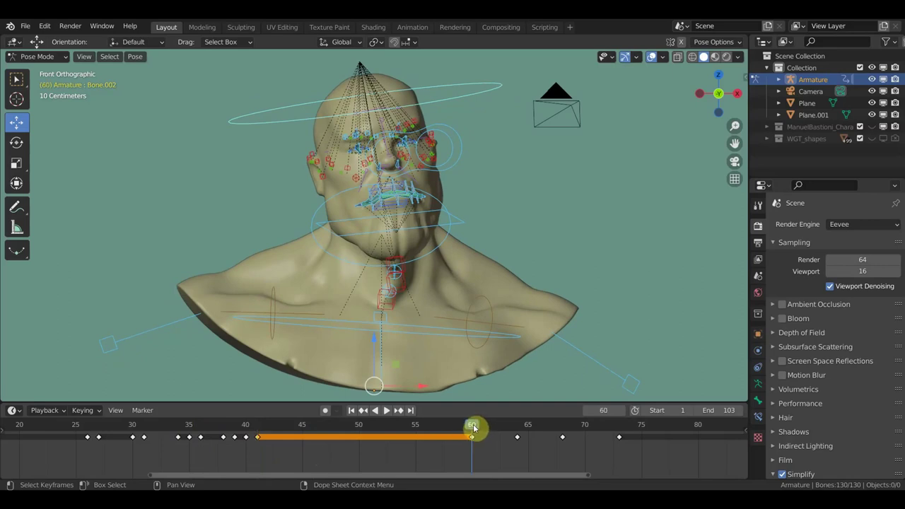
mouse_move(474, 428)
mouse_down()
mouse_move(258, 434)
mouse_move(515, 457)
mouse_up()
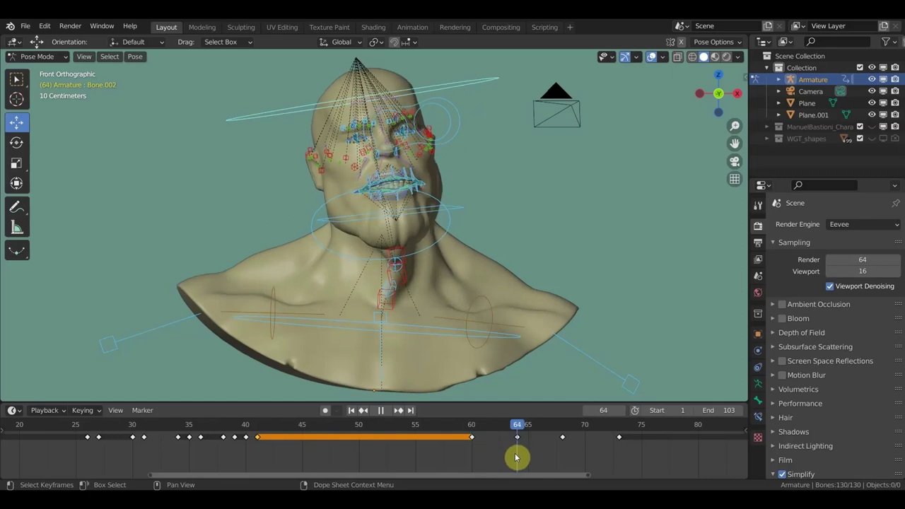
- Play and scrub frames 62–97, checking poses at 69, 73, 76 and 89, stopping at 90
mouse_move(516, 427)
mouse_down()
mouse_move(460, 428)
mouse_move(511, 429)
mouse_move(483, 427)
mouse_move(501, 426)
mouse_move(515, 436)
mouse_move(490, 436)
mouse_move(517, 436)
mouse_move(485, 436)
mouse_move(521, 434)
mouse_move(564, 449)
mouse_move(476, 430)
mouse_move(562, 439)
mouse_up()
click(888, 433)
key(space)
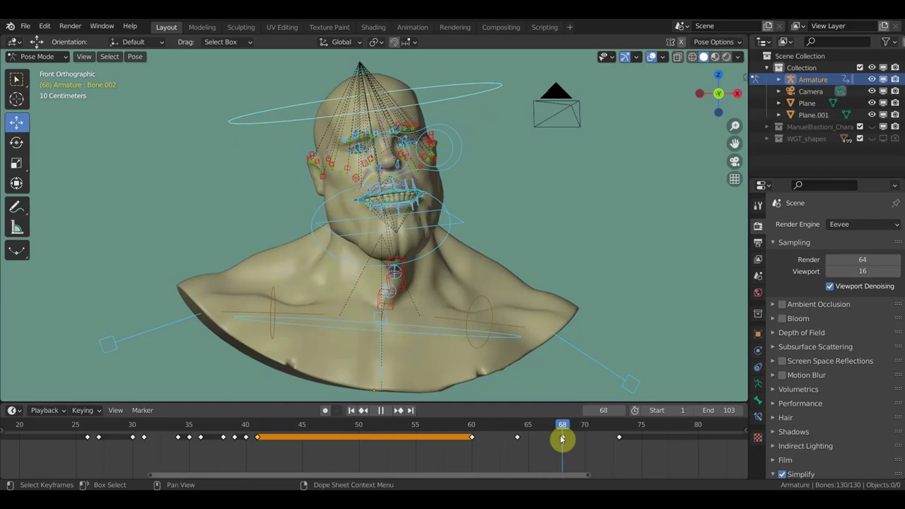
drag(562, 439, 614, 455)
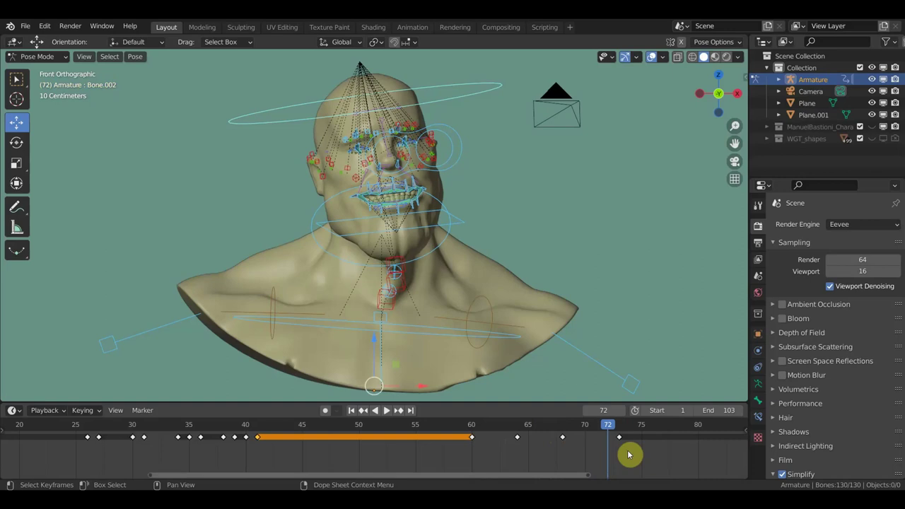
mouse_move(606, 425)
mouse_down()
mouse_move(573, 433)
mouse_move(620, 436)
mouse_up()
middle_drag(620, 436, 461, 472)
drag(455, 424, 638, 453)
mouse_move(672, 453)
middle_down()
mouse_move(507, 420)
mouse_move(430, 431)
middle_up()
mouse_move(428, 431)
mouse_down()
mouse_move(525, 436)
mouse_move(450, 427)
mouse_move(511, 431)
mouse_move(523, 444)
mouse_move(437, 431)
mouse_up()
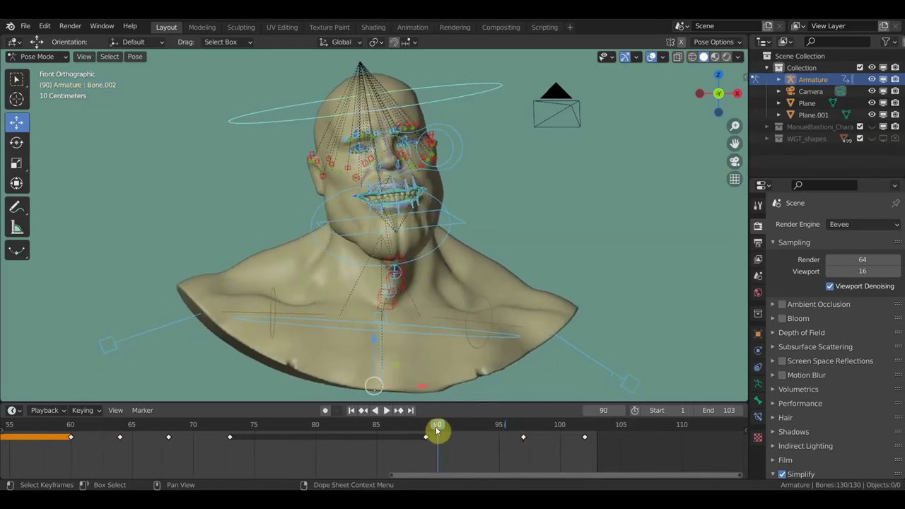
- Move the keyframe at frame 89 five frames later to frame 94
drag(465, 460, 422, 439)
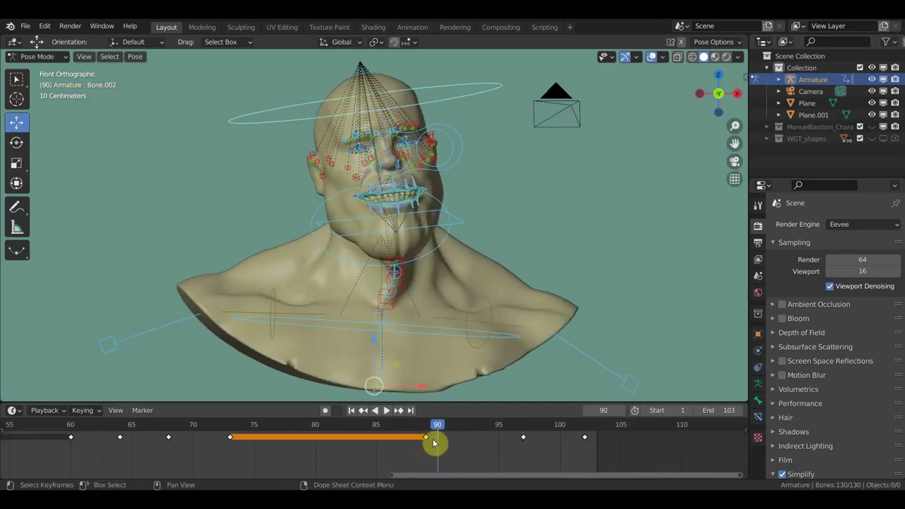
click(422, 425)
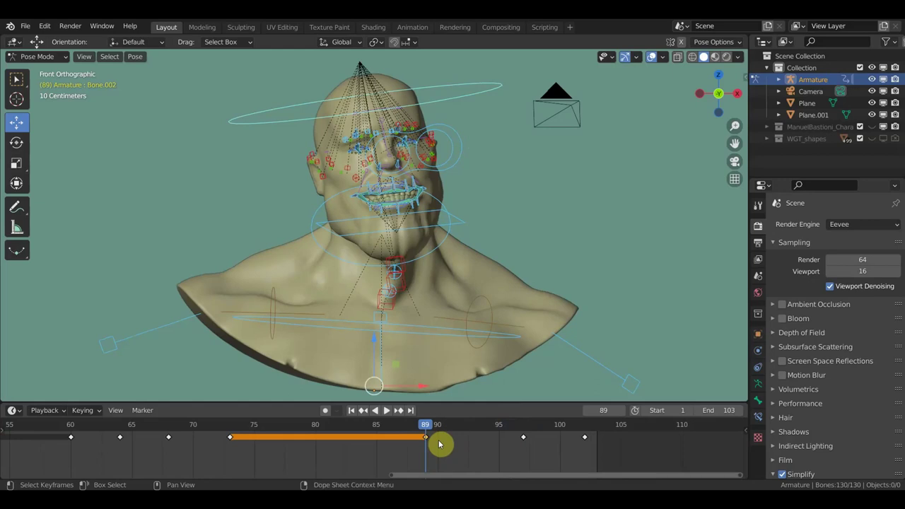
key(g)
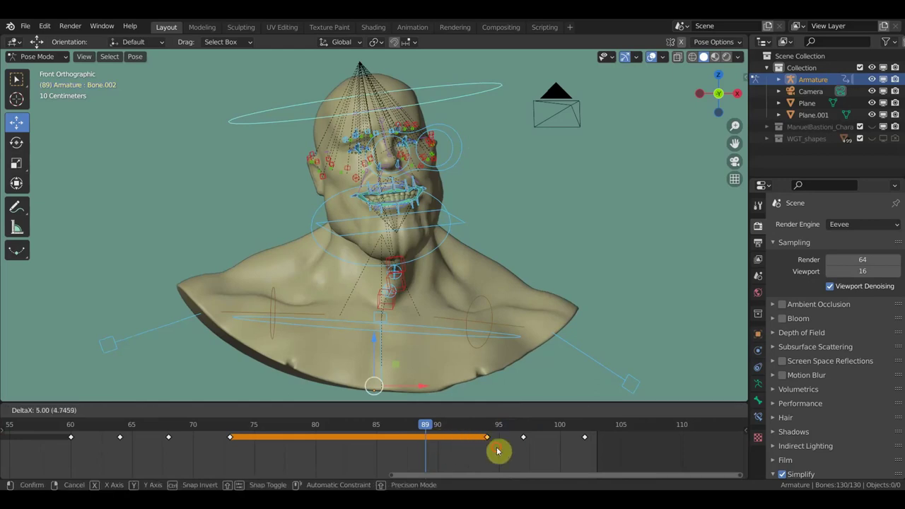
click(497, 451)
- Review the poses at frames 94–97 by scrubbing and playing back
click(488, 427)
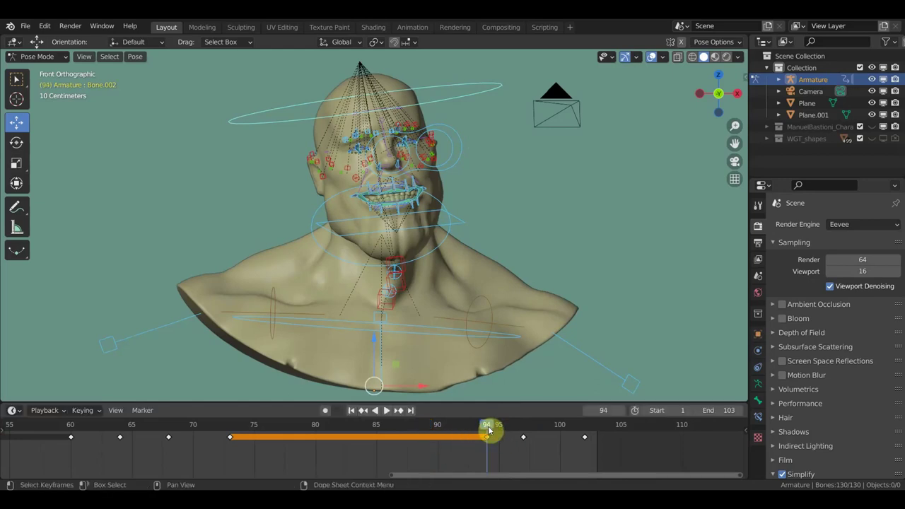
click(523, 427)
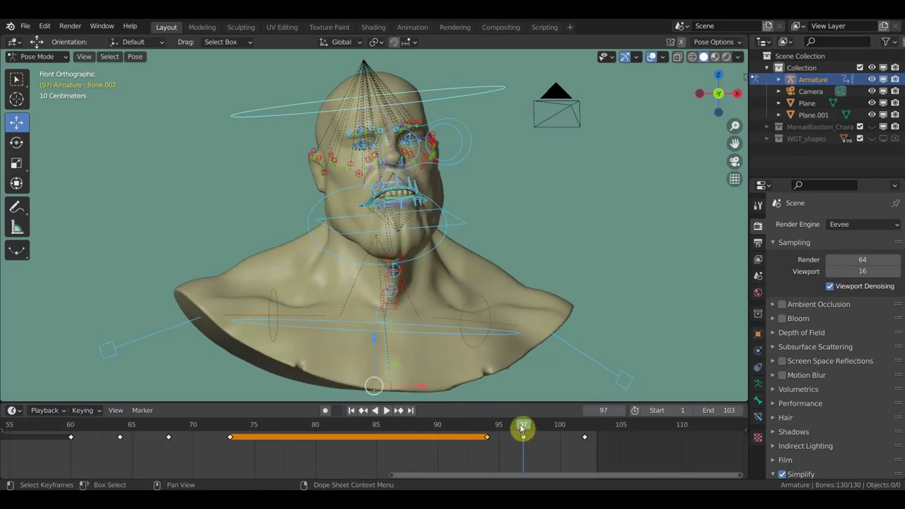
drag(522, 427, 505, 430)
key(space)
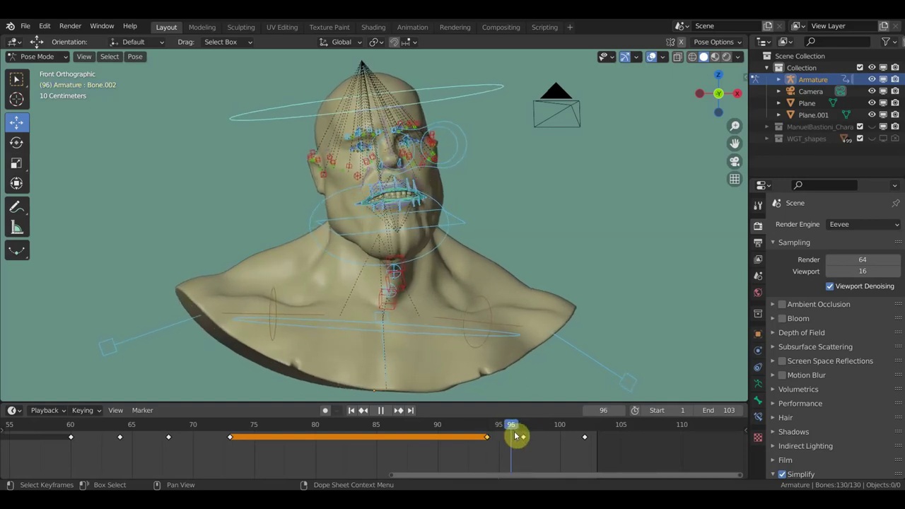
mouse_move(514, 438)
mouse_down()
mouse_move(495, 446)
mouse_move(507, 439)
mouse_move(499, 447)
mouse_move(522, 448)
mouse_up()
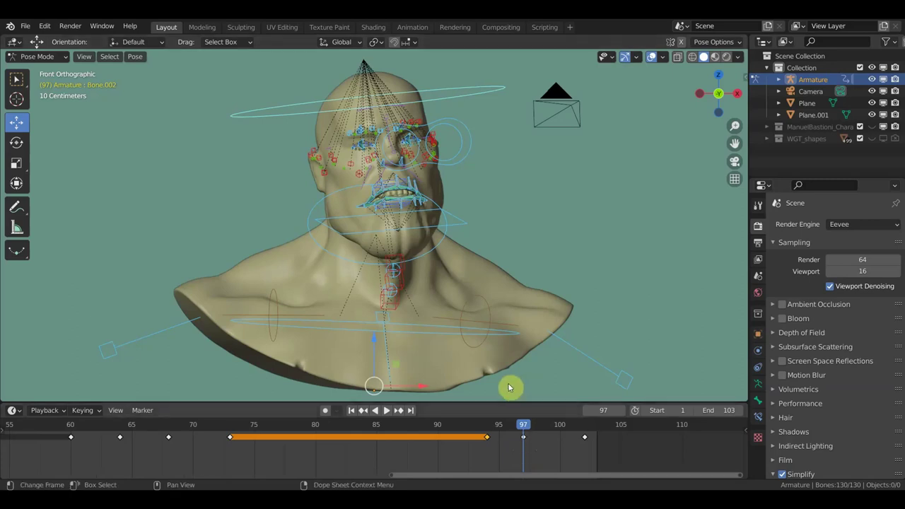
- Play and scrub frames 98–100, then zoom the Dope Sheet out to show all keyframes
click(534, 430)
key(space)
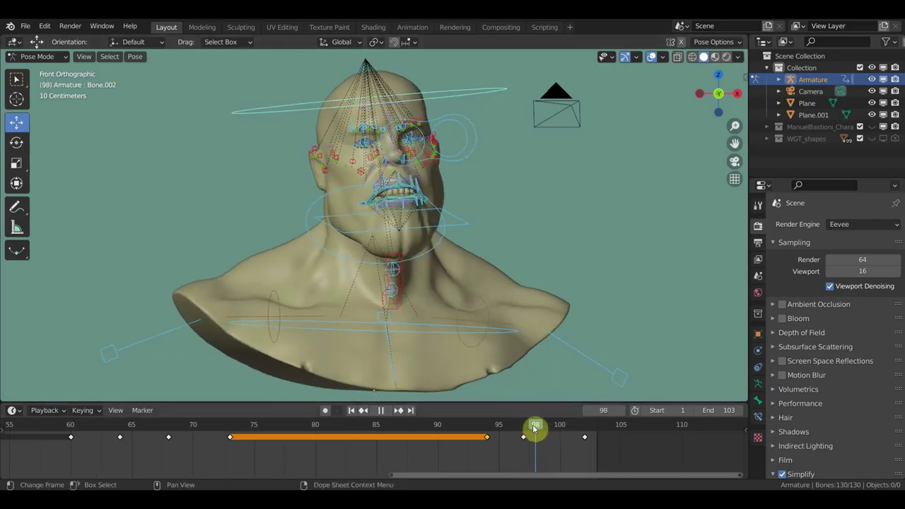
drag(534, 430, 560, 430)
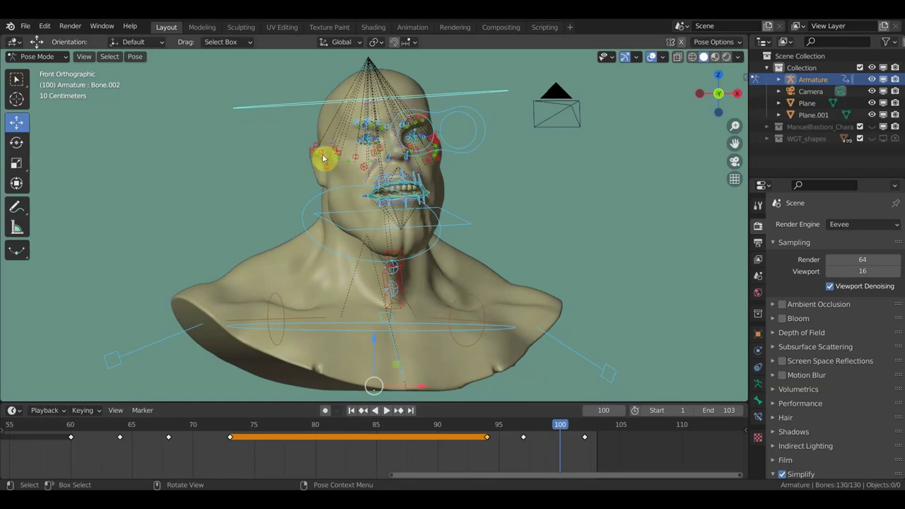
mouse_move(562, 427)
mouse_down()
mouse_move(579, 430)
mouse_move(516, 430)
mouse_move(582, 446)
mouse_move(406, 427)
mouse_move(205, 420)
mouse_move(129, 404)
mouse_move(497, 434)
mouse_up()
mouse_move(497, 434)
ctrl+middle_down()
mouse_move(460, 455)
mouse_move(276, 464)
mouse_move(248, 455)
mouse_move(455, 459)
mouse_move(381, 464)
ctrl+middle_up()
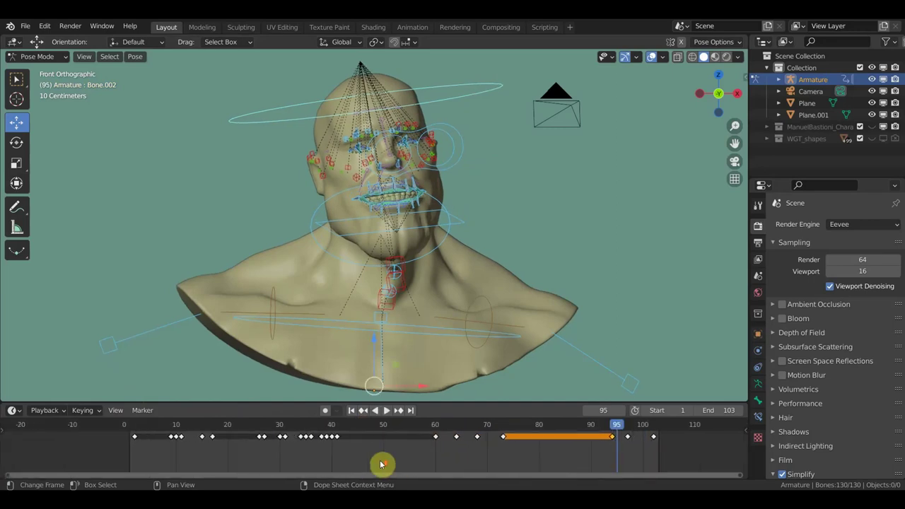
- Box-select the whole block of face-rig keyframes and move it 75 frames later
scroll(380, 464, up, 1)
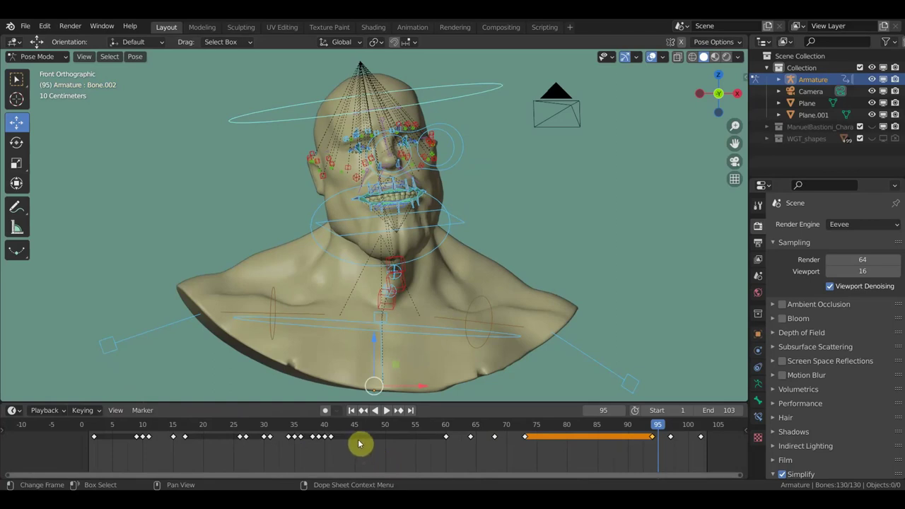
drag(357, 443, 316, 447)
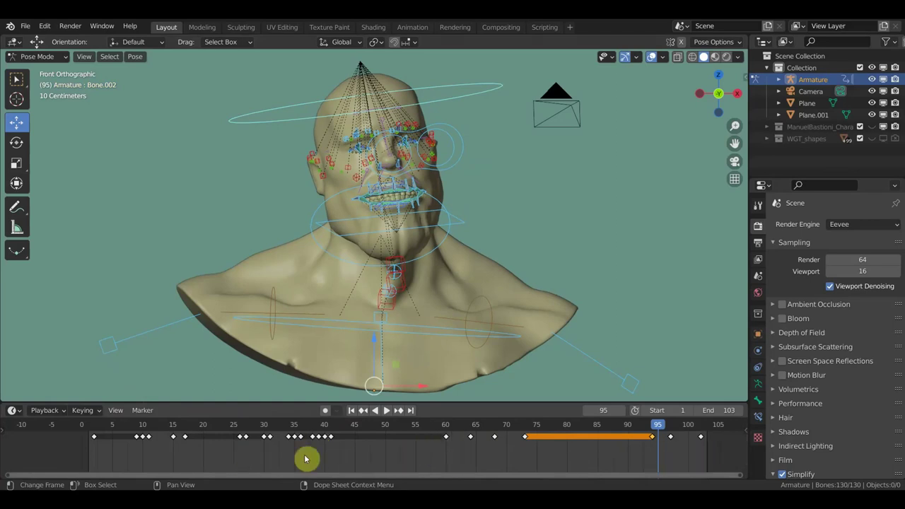
ctrl+scroll(293, 455, up, 1)
scroll(305, 460, down, 2)
mouse_move(654, 454)
mouse_down()
mouse_move(503, 432)
mouse_move(151, 430)
mouse_move(524, 441)
mouse_up()
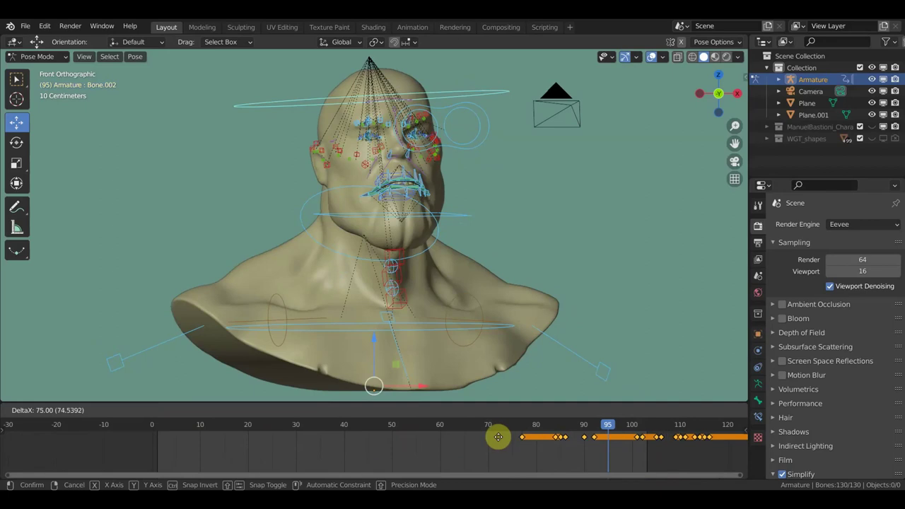
scroll(242, 455, up, 2)
scroll(212, 455, up, 2)
mouse_move(212, 454)
middle_down()
mouse_move(354, 455)
mouse_move(416, 473)
middle_up()
scroll(416, 473, up, 2)
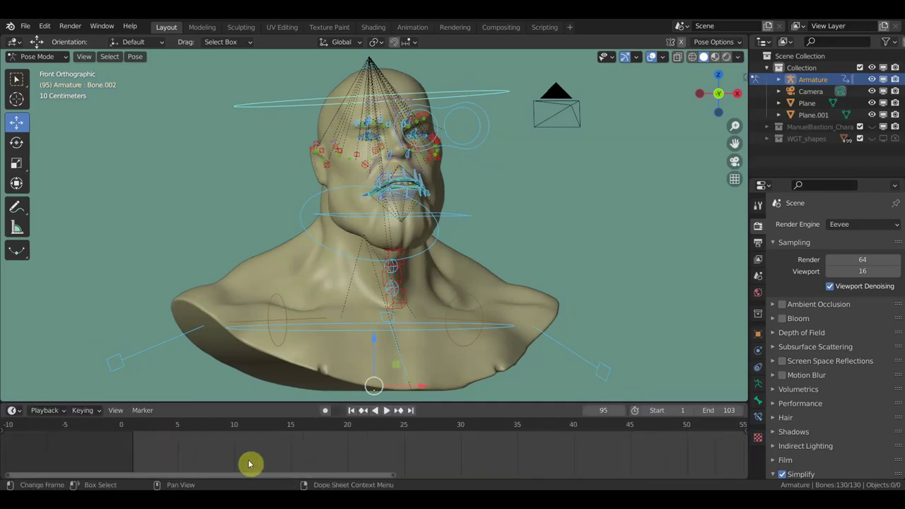
- Key the bone's pose at frames 1 and 4
click(135, 427)
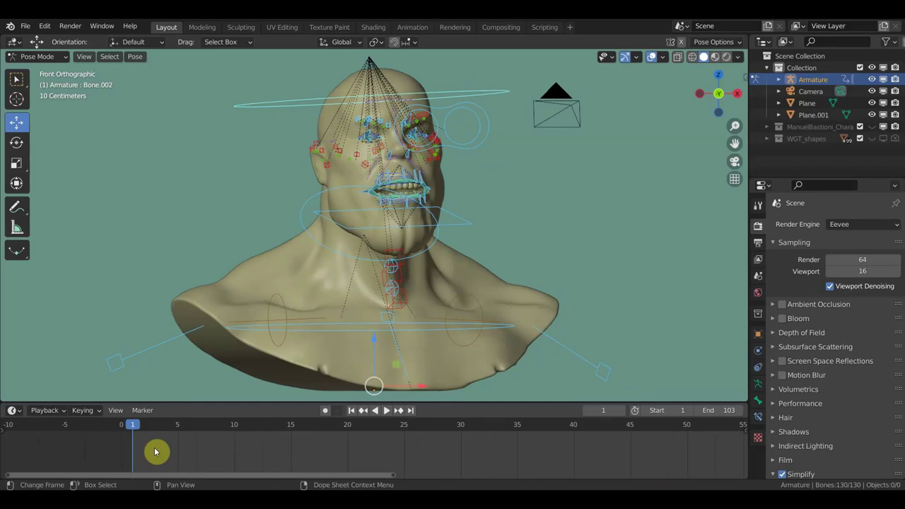
key(i)
key(i)
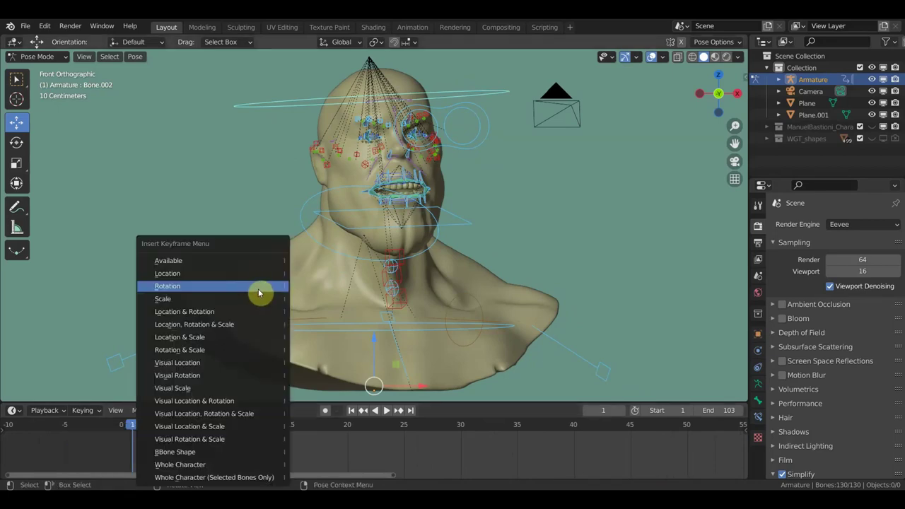
click(212, 311)
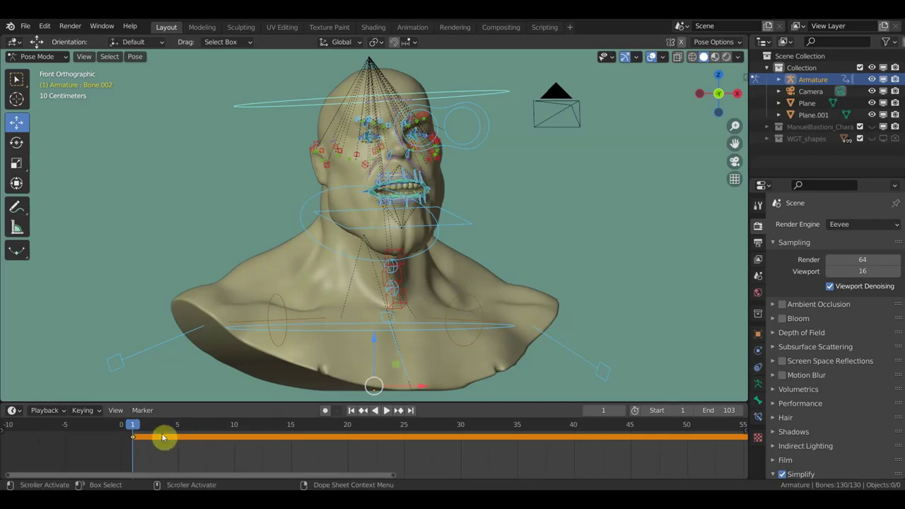
scroll(131, 446, up, 3)
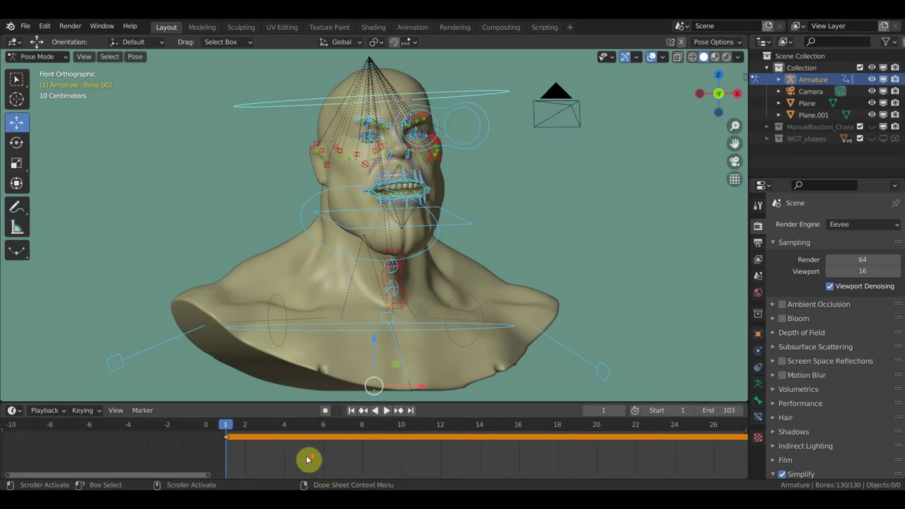
scroll(307, 460, up, 2)
scroll(307, 460, up, 1)
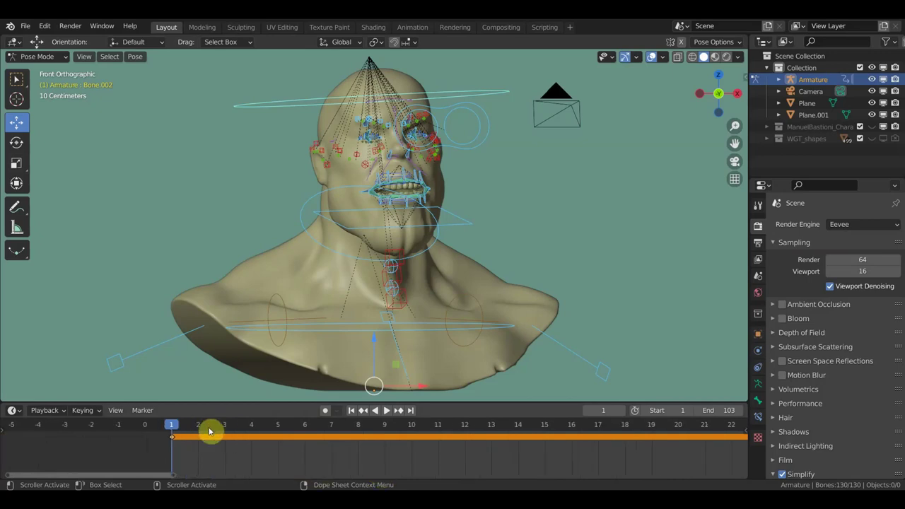
click(281, 433)
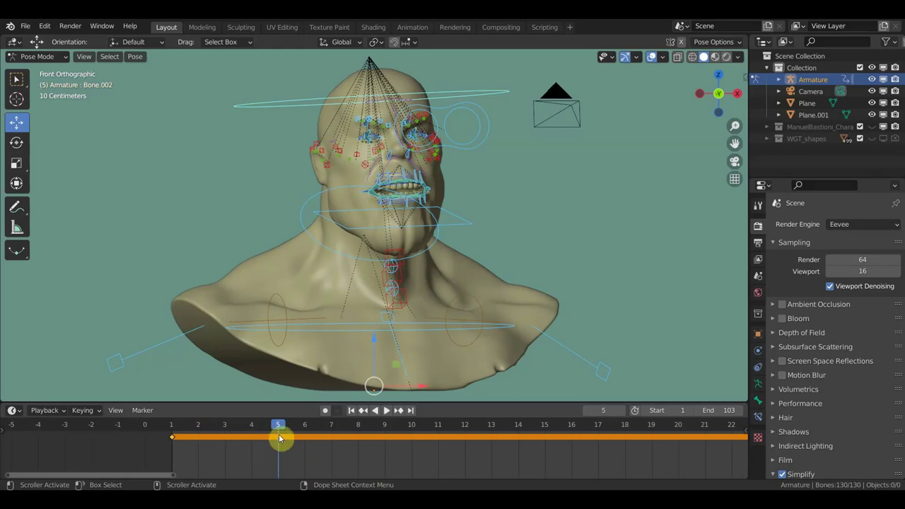
drag(279, 436, 265, 443)
key(i)
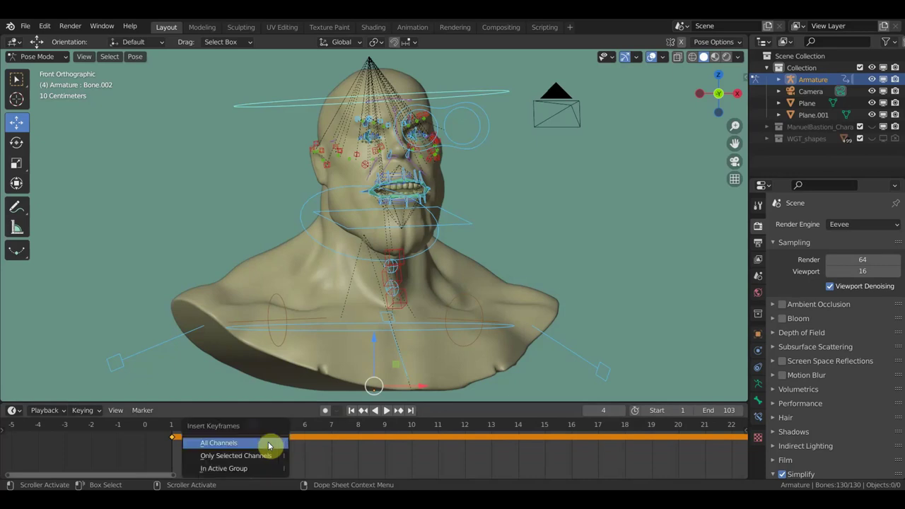
key(i)
click(289, 314)
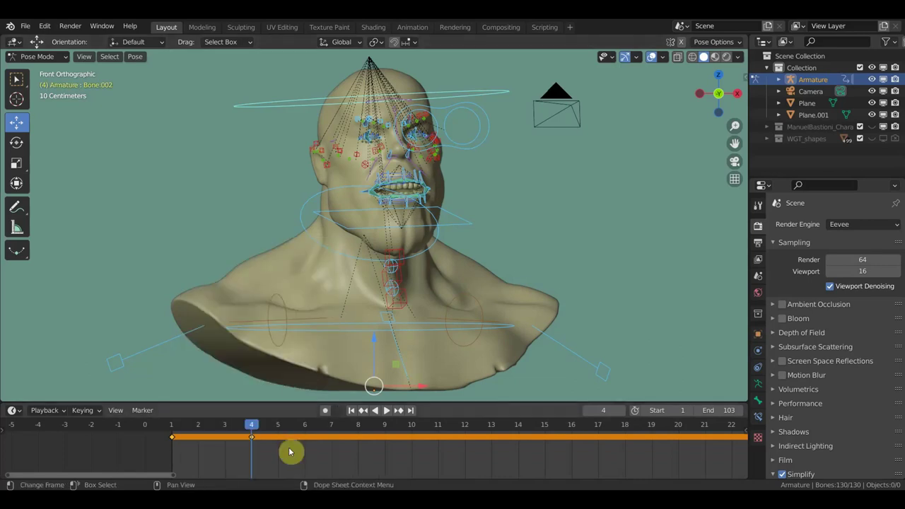
- Key the bone's pose at frames 7, 10 and 13, then return to frame 3
click(331, 429)
key(i)
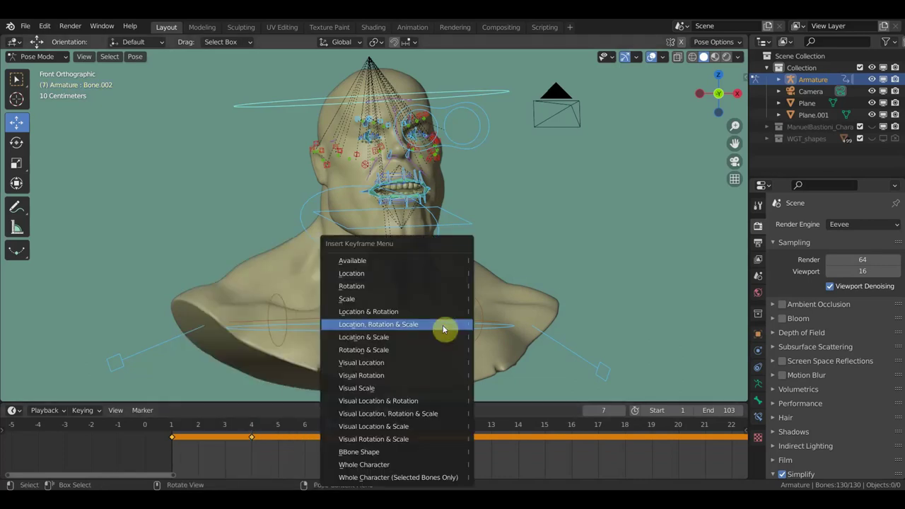
click(438, 324)
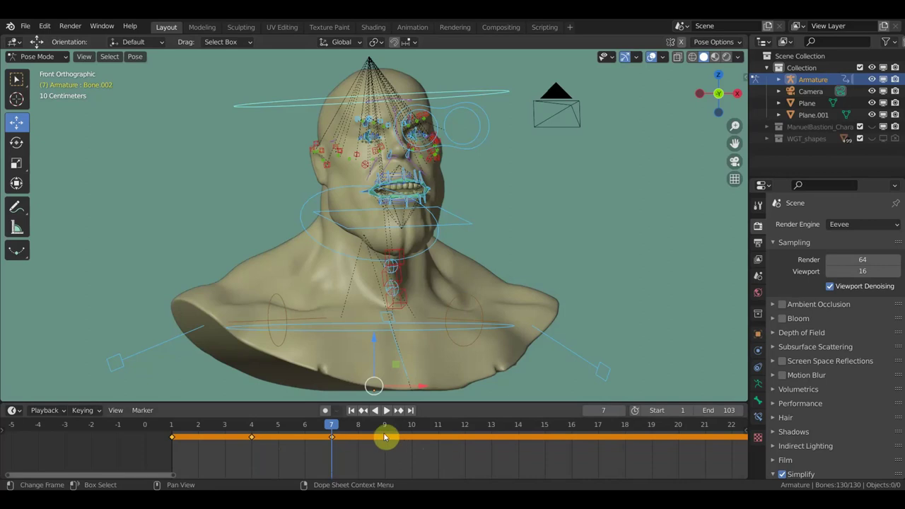
click(412, 429)
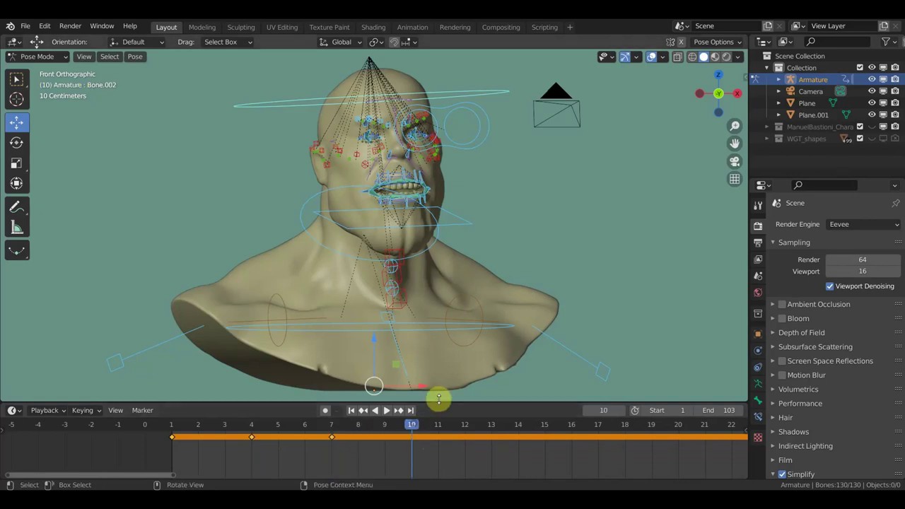
key(i)
click(487, 310)
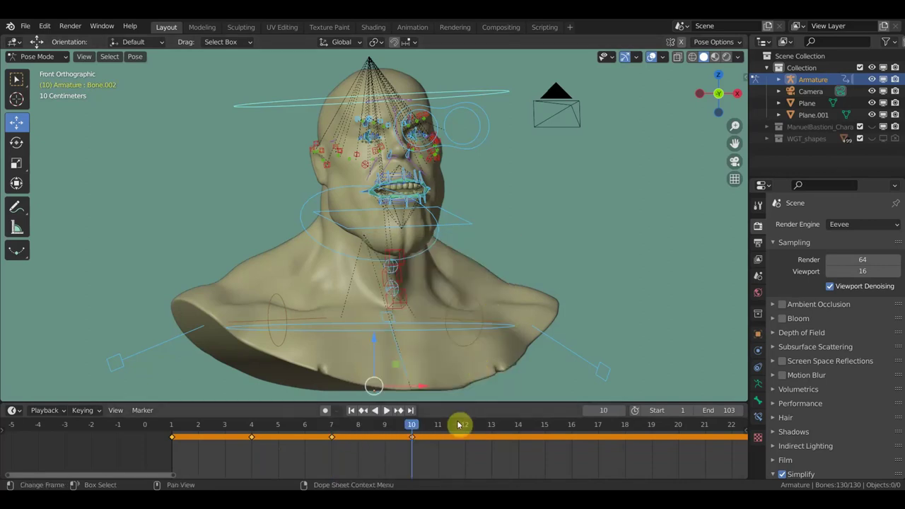
click(490, 429)
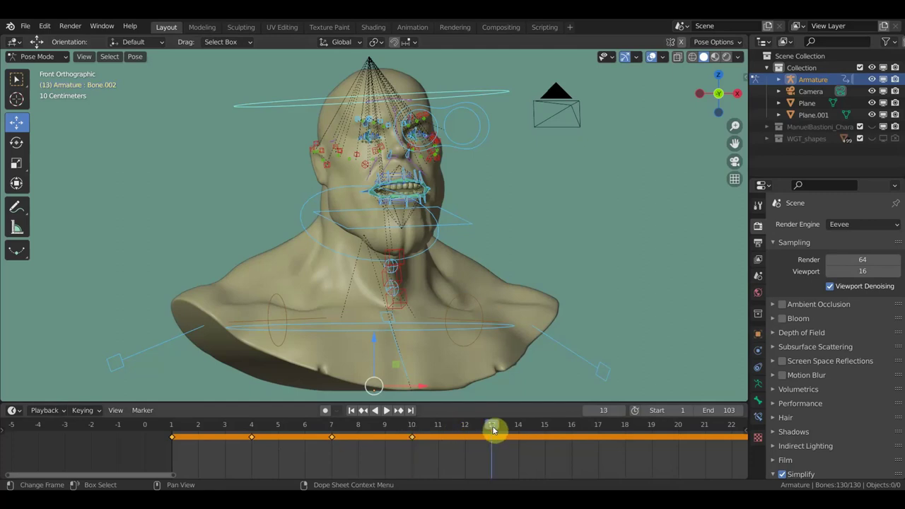
key(i)
click(534, 311)
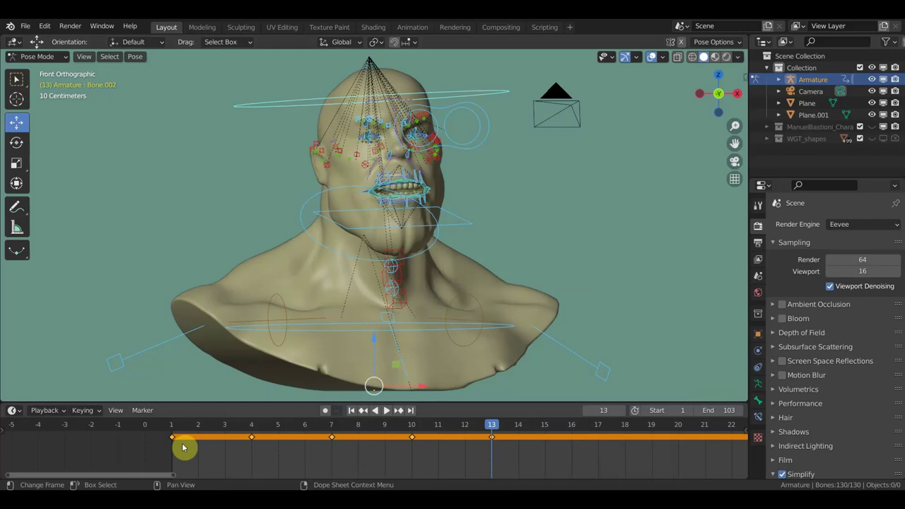
click(225, 430)
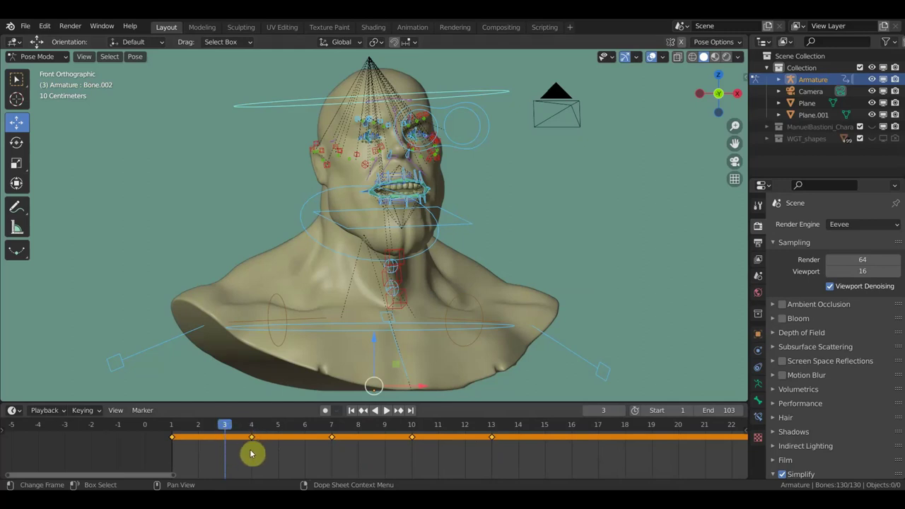
- Key the bone's pose at frames 3 and 9
key(i)
click(287, 312)
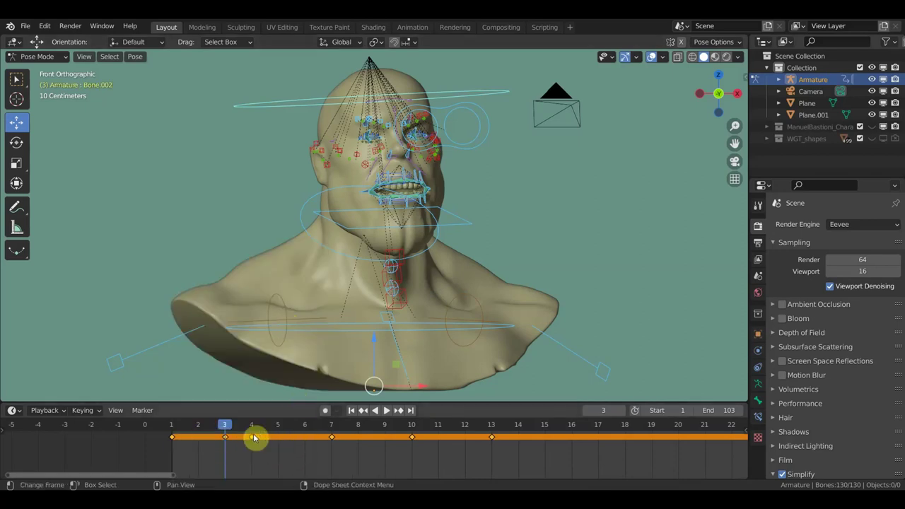
click(385, 428)
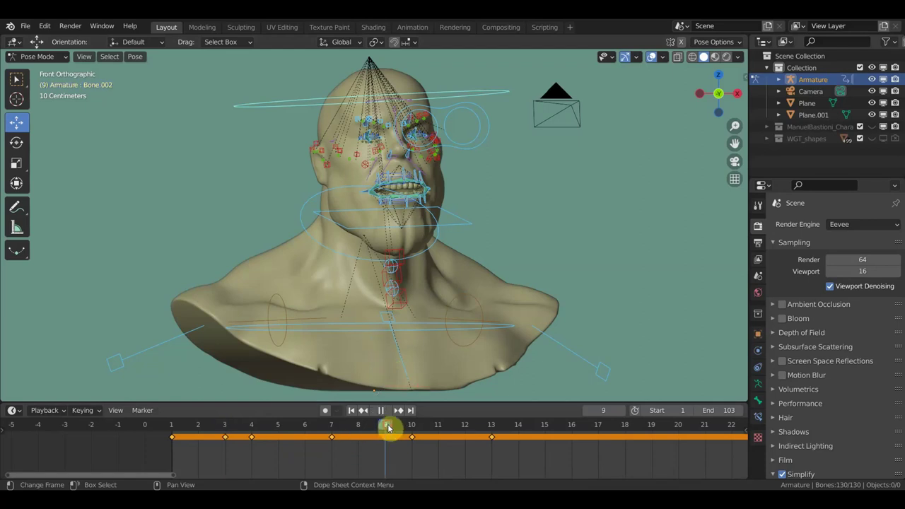
key(i)
click(562, 285)
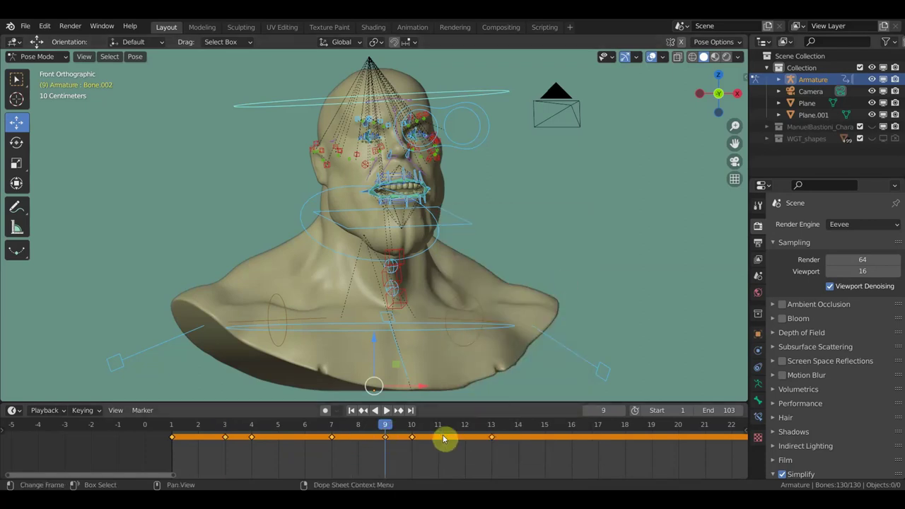
- Scrub through frames 2–13 to review the keyed motion and zoom the timeline out
click(333, 425)
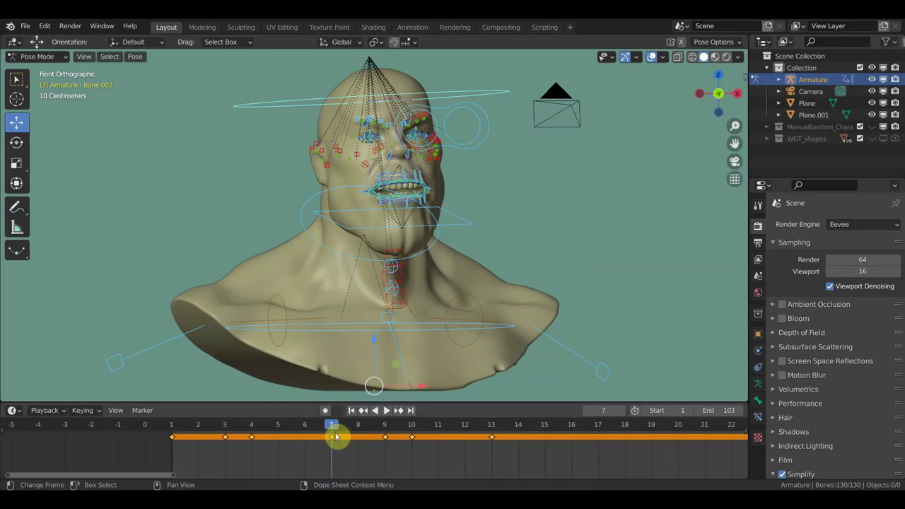
click(493, 430)
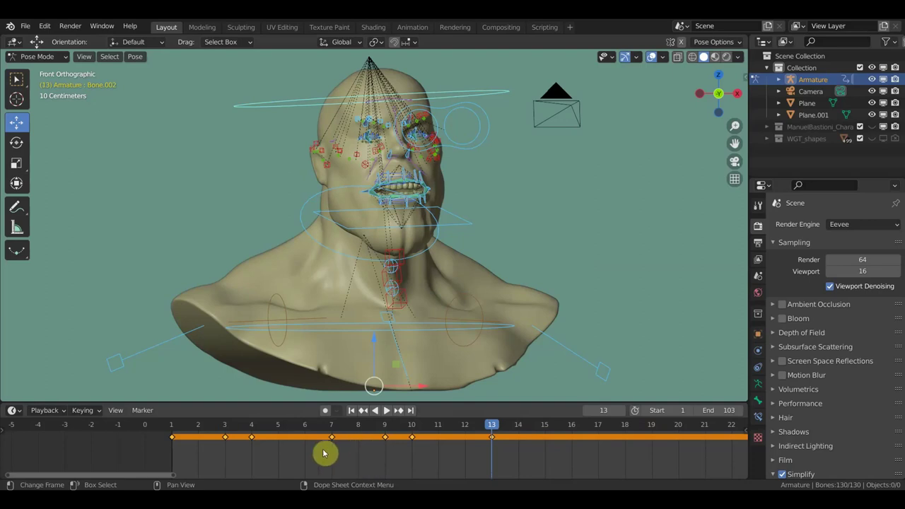
click(208, 430)
drag(208, 430, 304, 428)
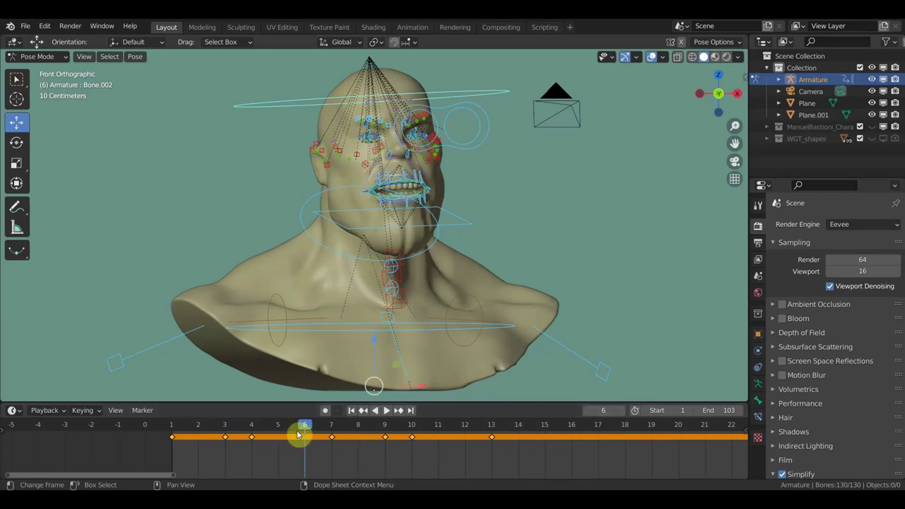
scroll(497, 424, down, 1)
scroll(486, 456, down, 2)
scroll(505, 460, down, 2)
scroll(429, 473, down, 3)
scroll(362, 427, down, 2)
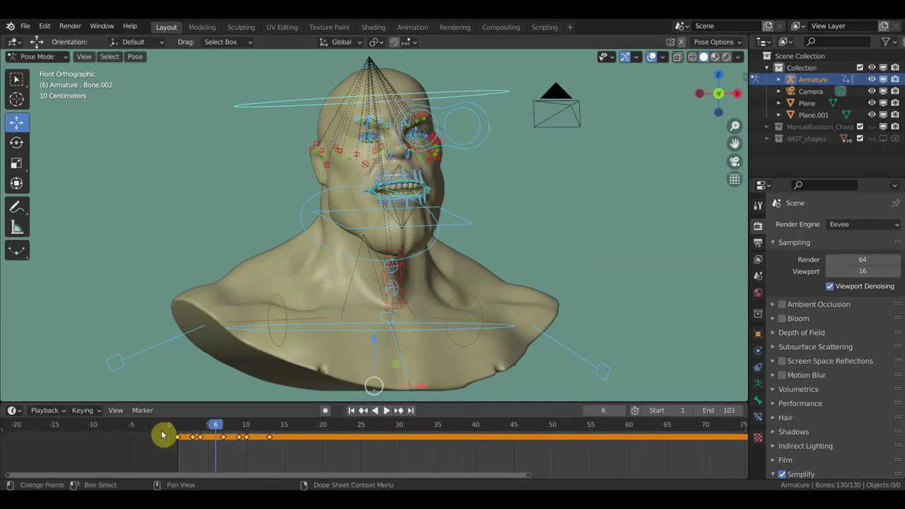
- Select the keyframe block, orbit the bust into User Perspective and scrub the animation
drag(162, 435, 685, 456)
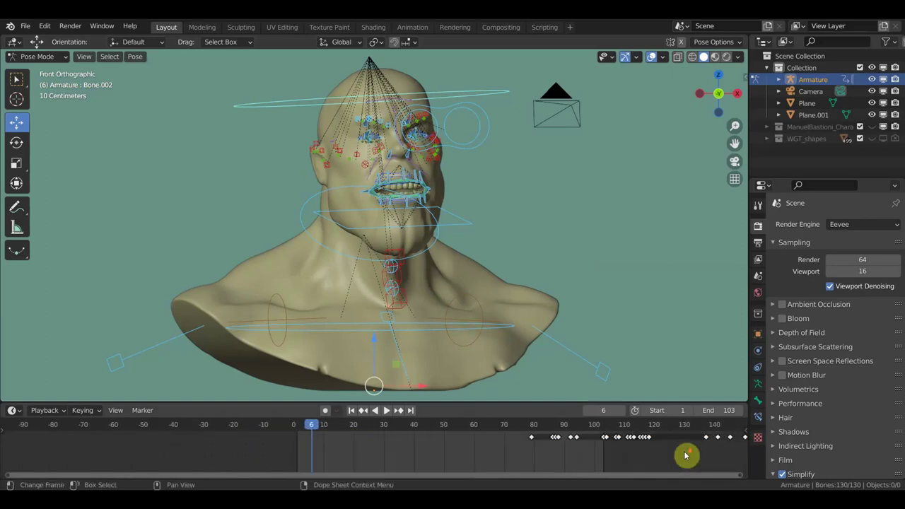
scroll(690, 456, down, 2)
drag(721, 456, 311, 440)
mouse_move(450, 303)
middle_down()
mouse_move(410, 297)
mouse_move(432, 295)
middle_up()
mouse_move(327, 432)
mouse_down()
mouse_move(495, 436)
mouse_move(403, 436)
mouse_up()
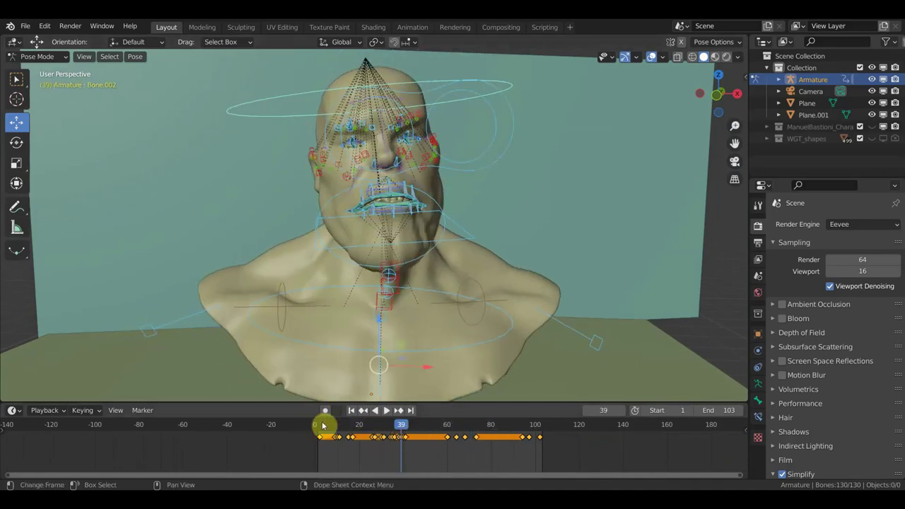
- Open the recent anime hand-reference .blend file from Open Recent and zoom into its timeline
click(25, 28)
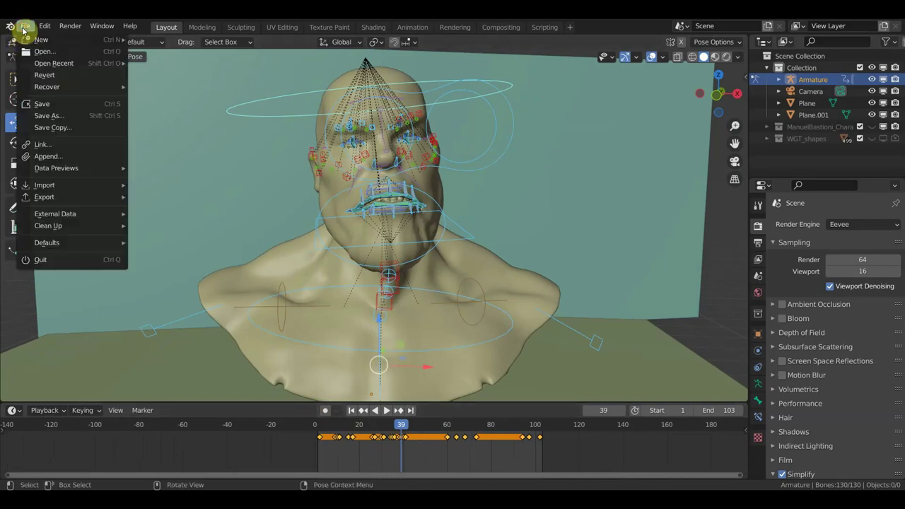
mouse_move(54, 63)
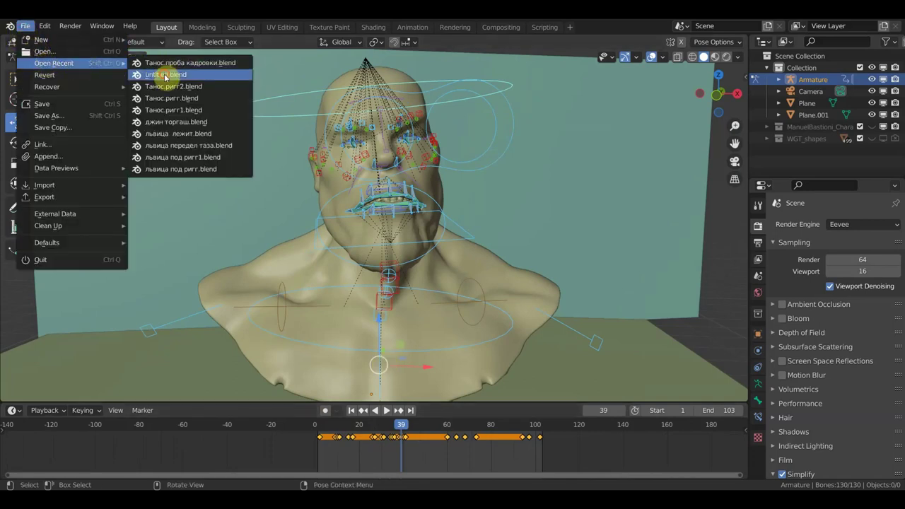
click(165, 75)
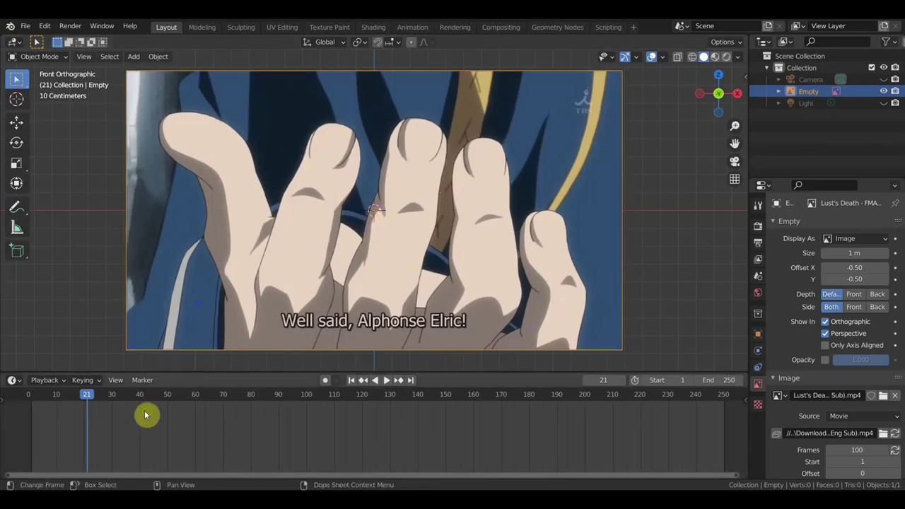
scroll(234, 439, up, 2)
scroll(277, 452, up, 1)
scroll(245, 437, up, 2)
scroll(218, 430, up, 1)
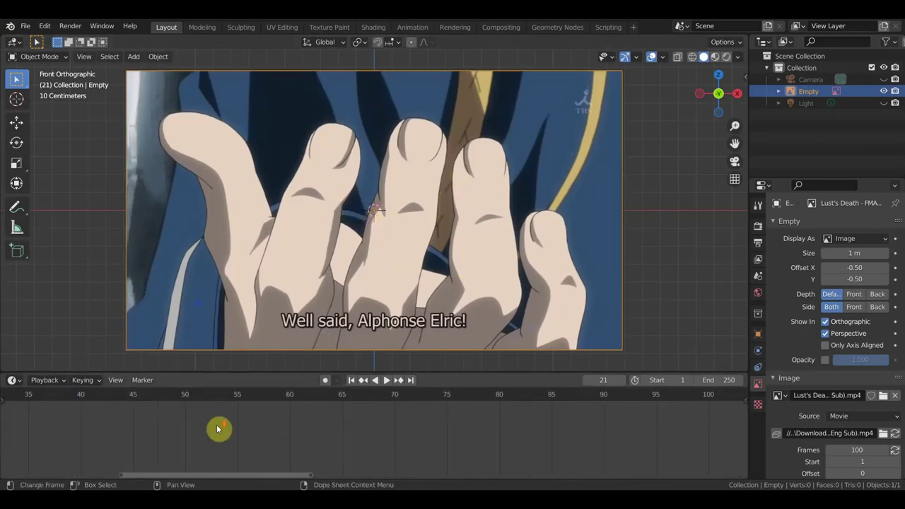
middle_drag(227, 430, 662, 477)
scroll(396, 439, up, 1)
scroll(452, 445, up, 1)
scroll(495, 452, up, 1)
scroll(475, 450, up, 1)
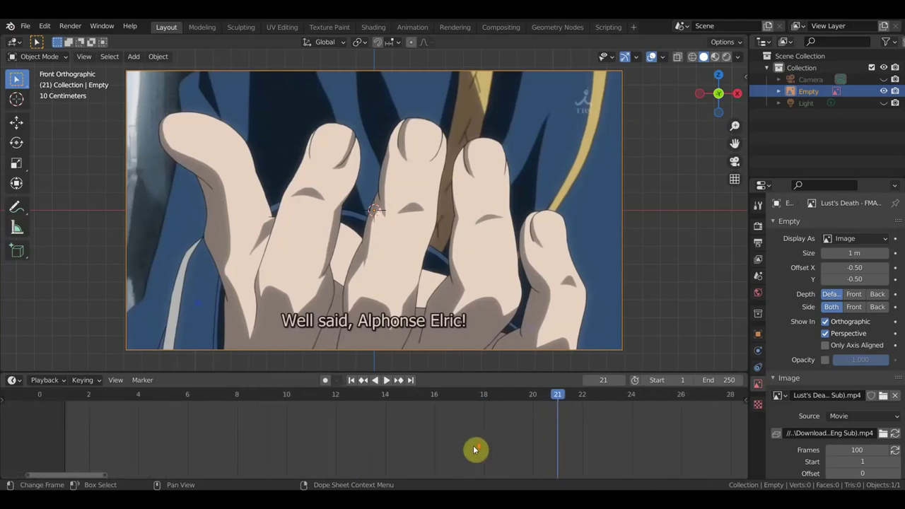
scroll(317, 409, down, 1)
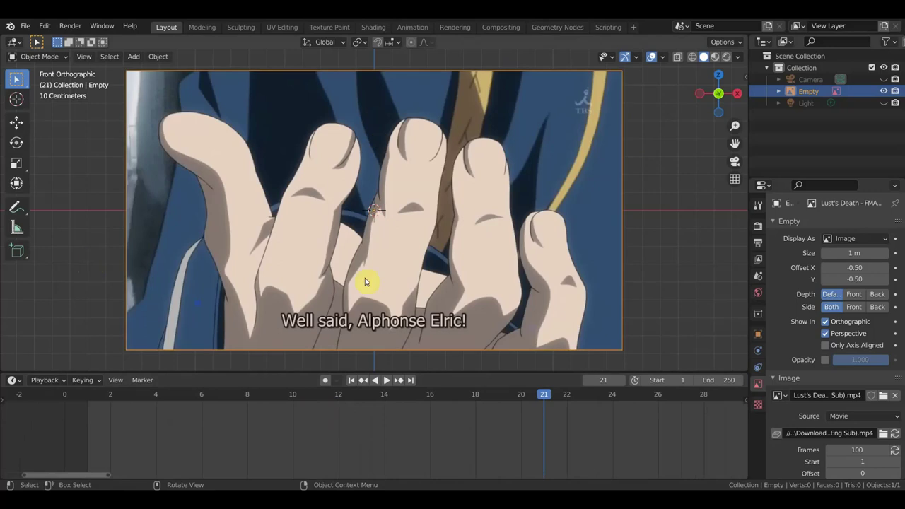
- Play the reference clip and scrub frames 1 to 5 to find the drawing changes
key(space)
drag(364, 396, 98, 398)
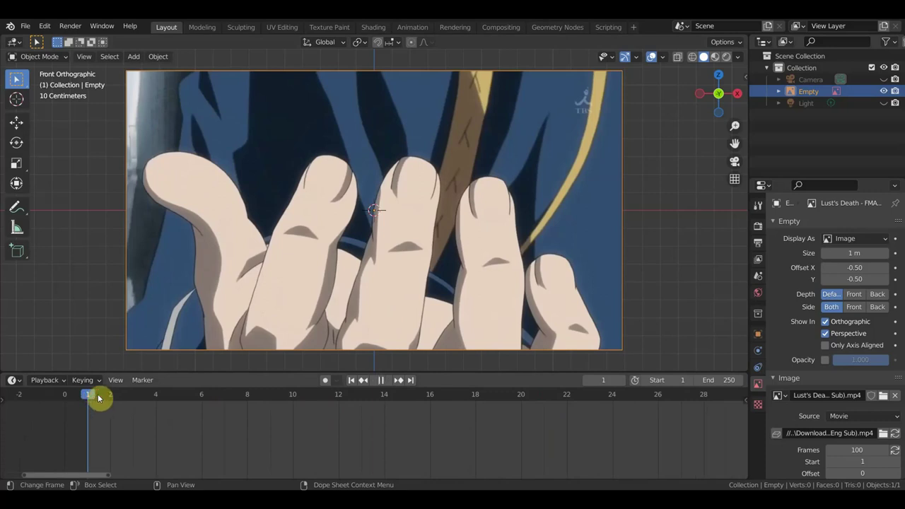
mouse_move(92, 394)
mouse_down()
mouse_move(123, 404)
mouse_move(90, 399)
mouse_up()
drag(91, 400, 109, 402)
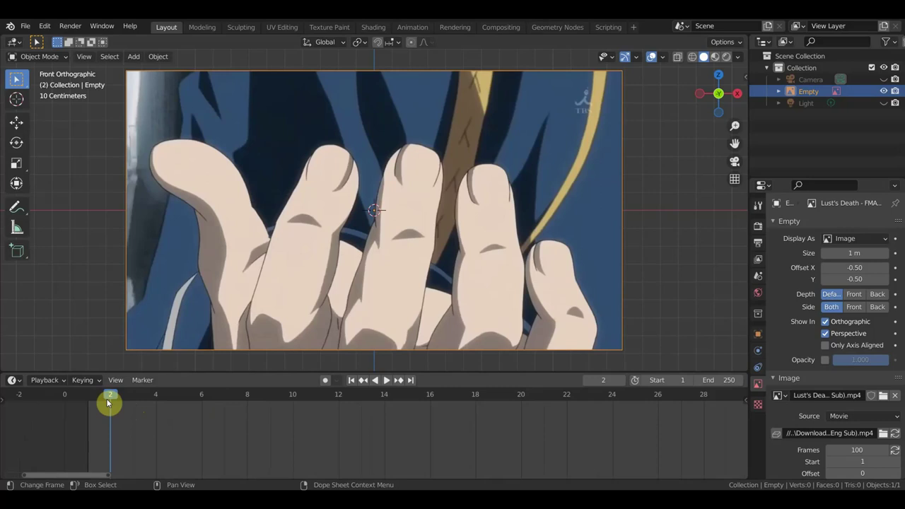
drag(117, 399, 168, 418)
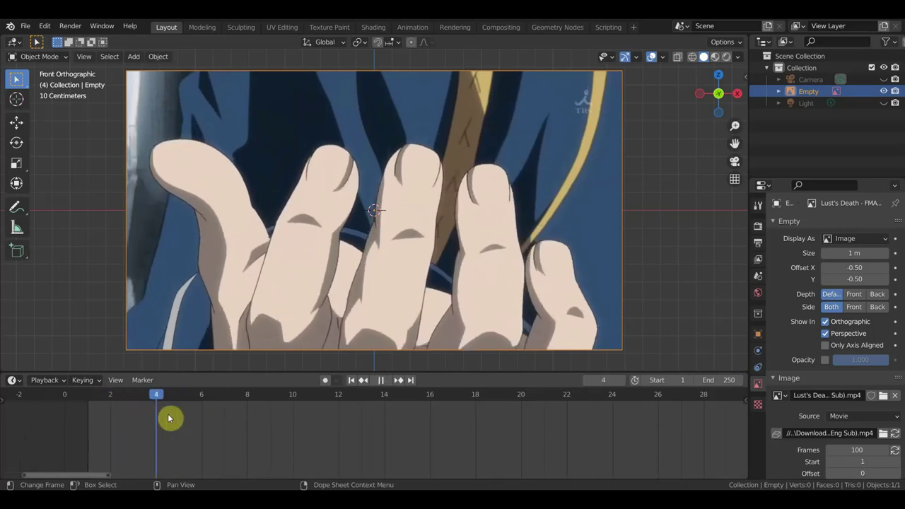
click(91, 399)
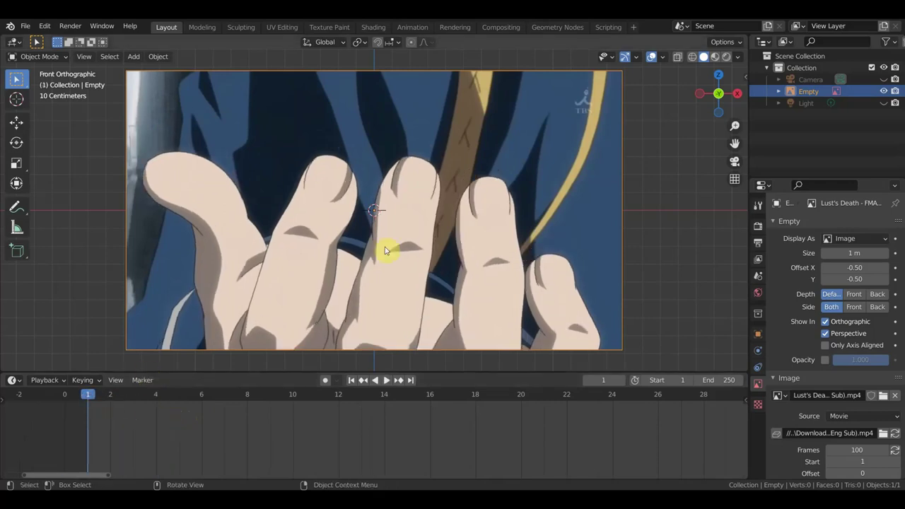
key(i)
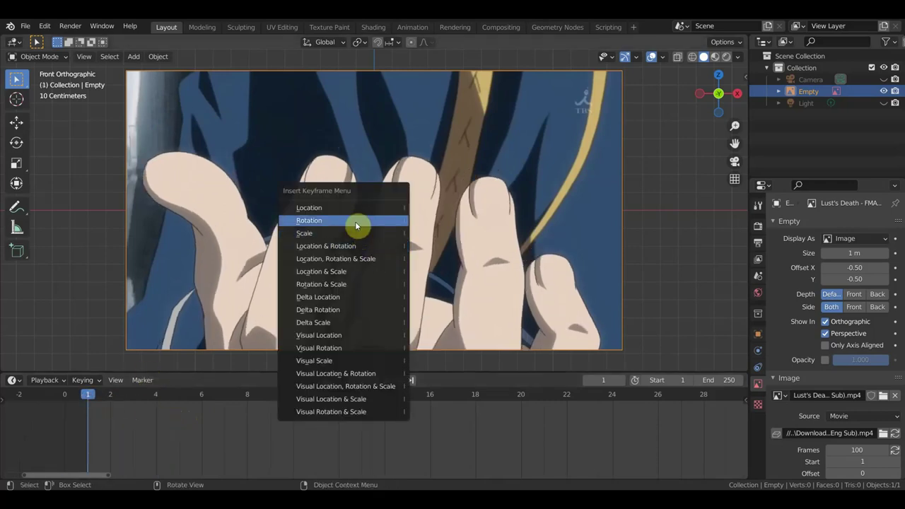
click(353, 211)
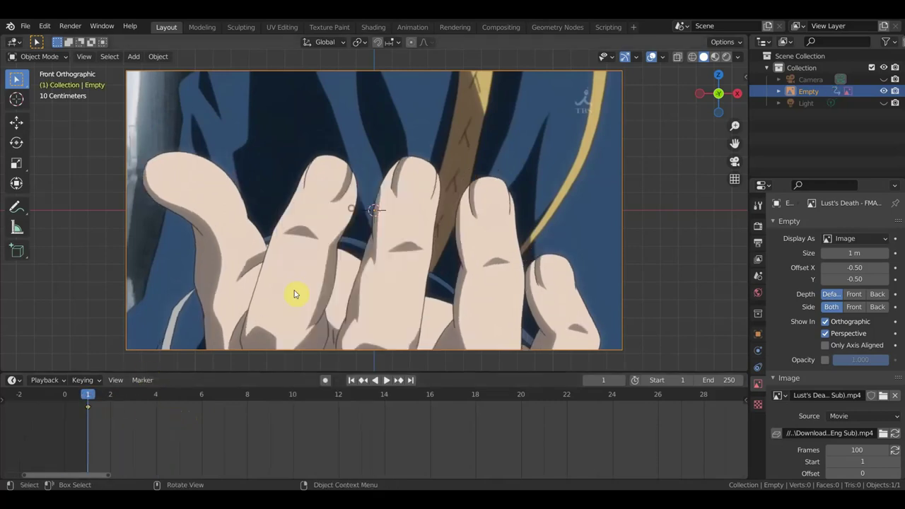
click(109, 401)
key(i)
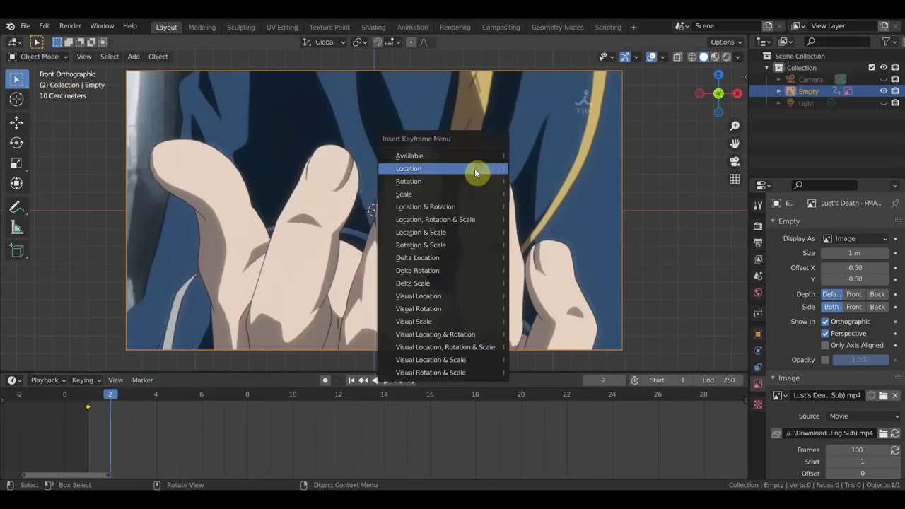
click(475, 172)
click(155, 398)
mouse_move(151, 399)
mouse_down()
mouse_move(115, 396)
mouse_move(178, 409)
mouse_move(163, 408)
mouse_up()
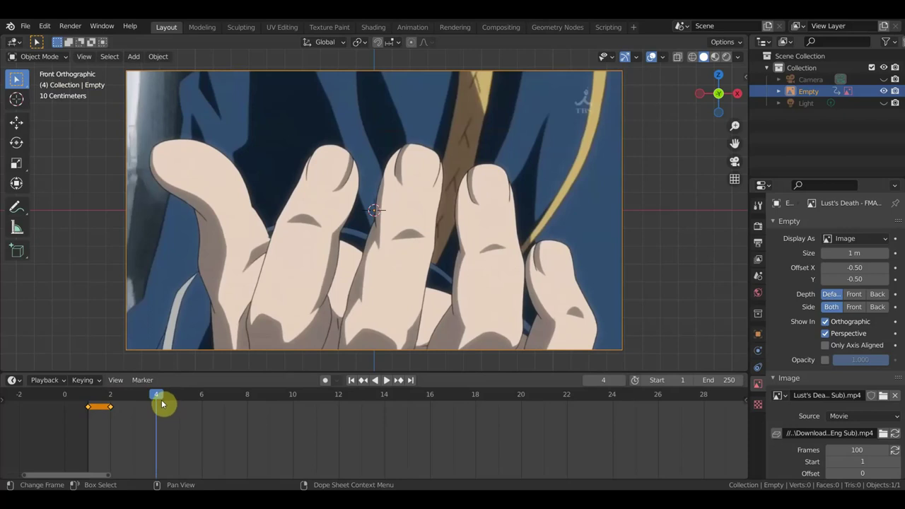
click(111, 401)
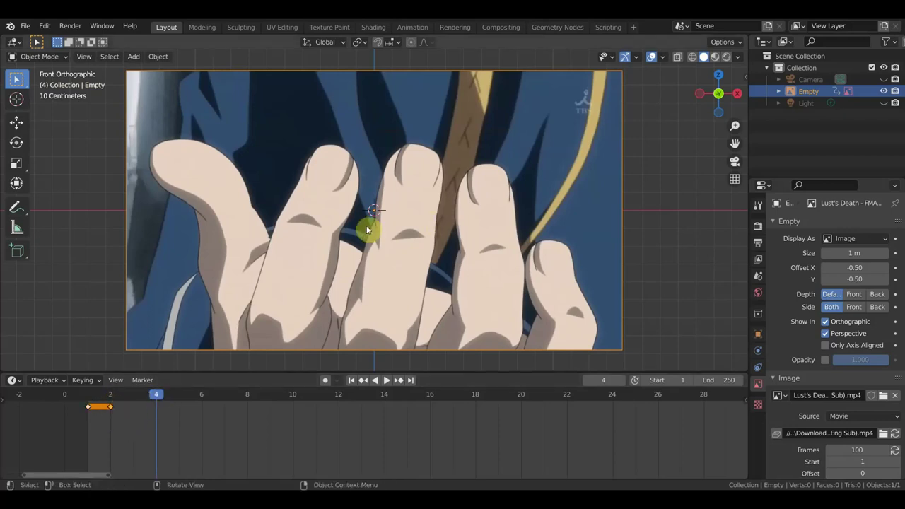
key(i)
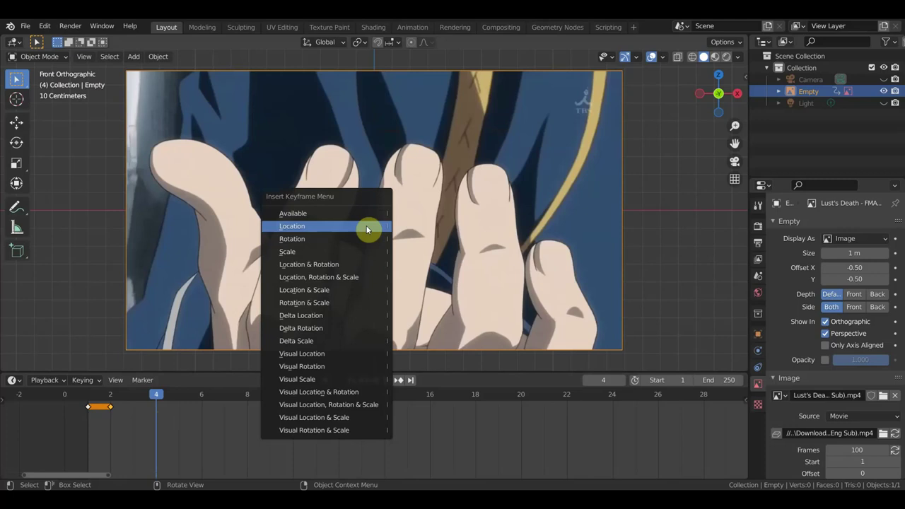
click(366, 225)
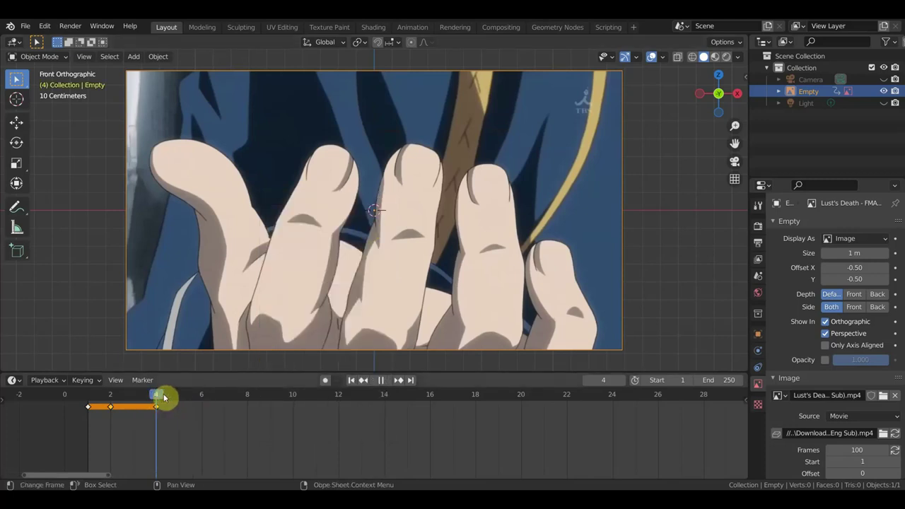
drag(163, 398, 179, 403)
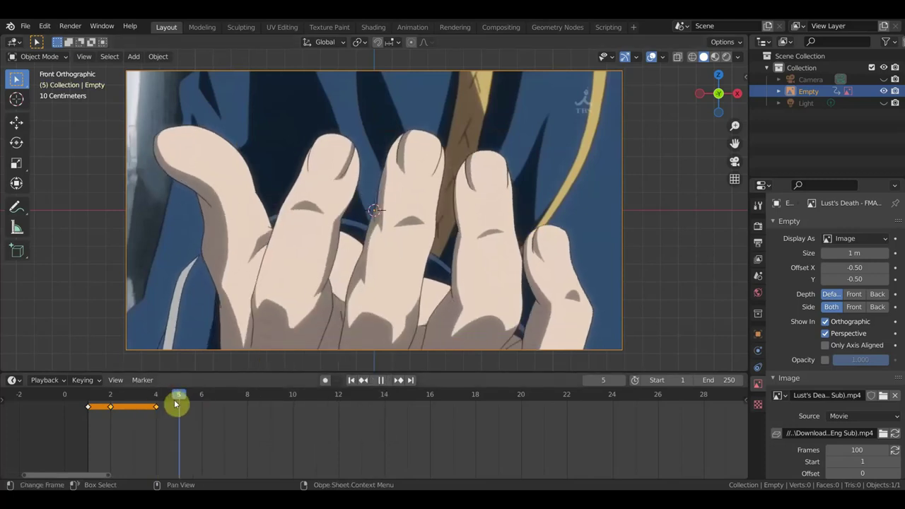
key(i)
click(437, 236)
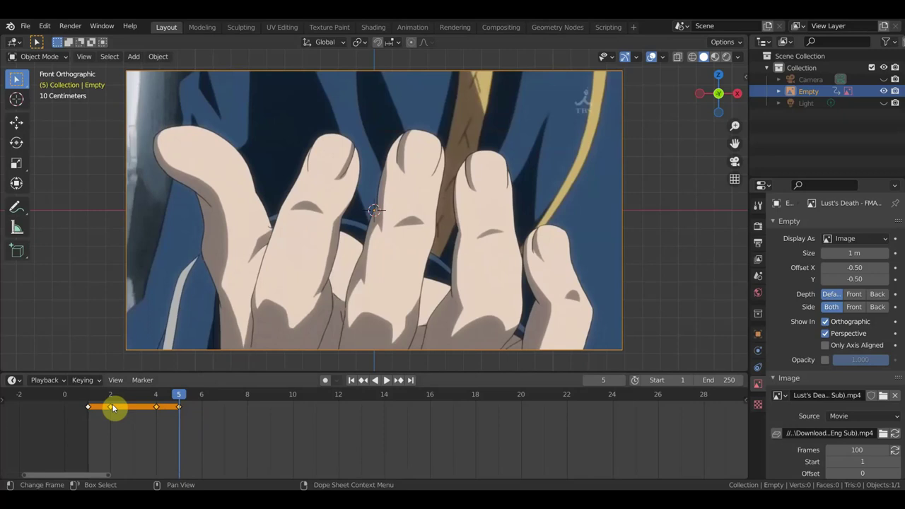
click(89, 396)
key(space)
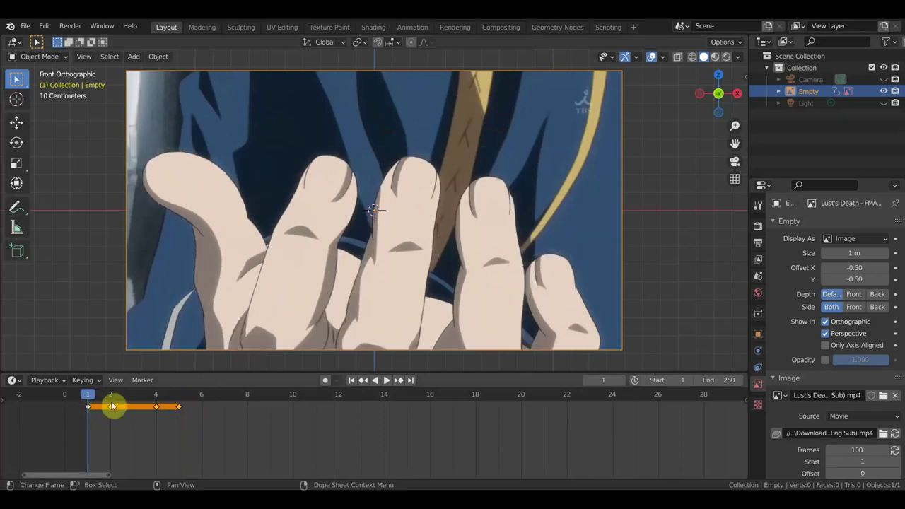
key(space)
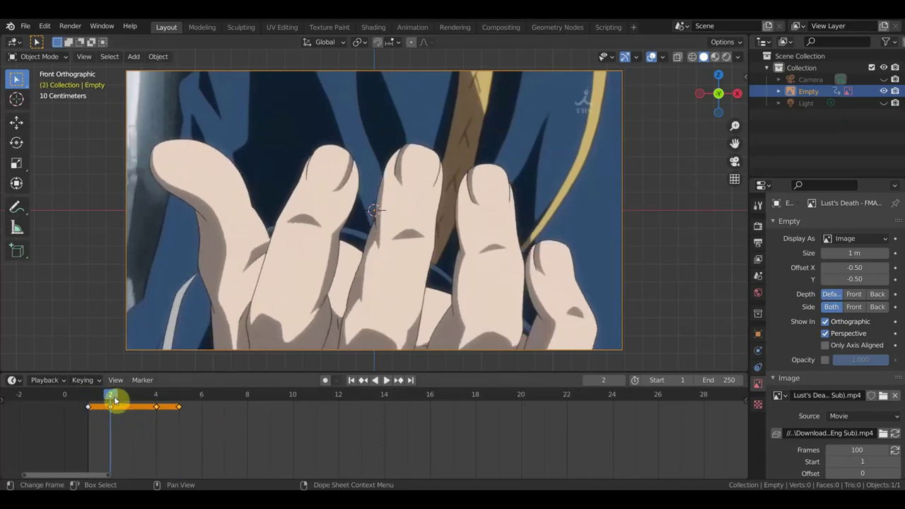
click(176, 401)
key(space)
- Insert a Location keyframe on the Empty at frame 7, where the drawing changes
drag(224, 406, 202, 408)
drag(201, 408, 215, 411)
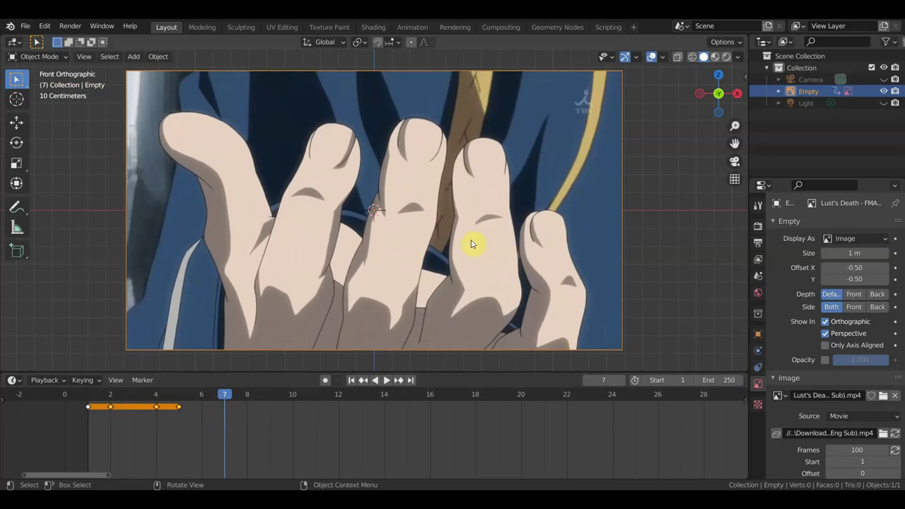
key(i)
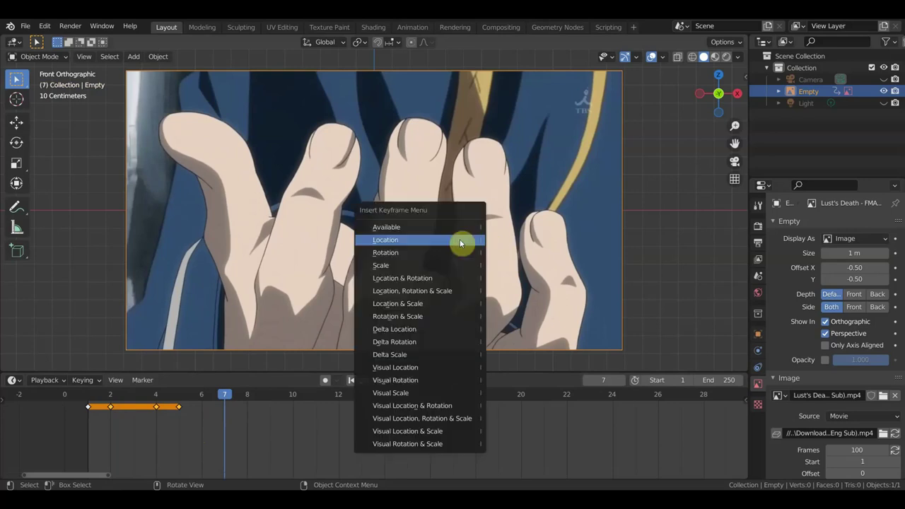
click(460, 243)
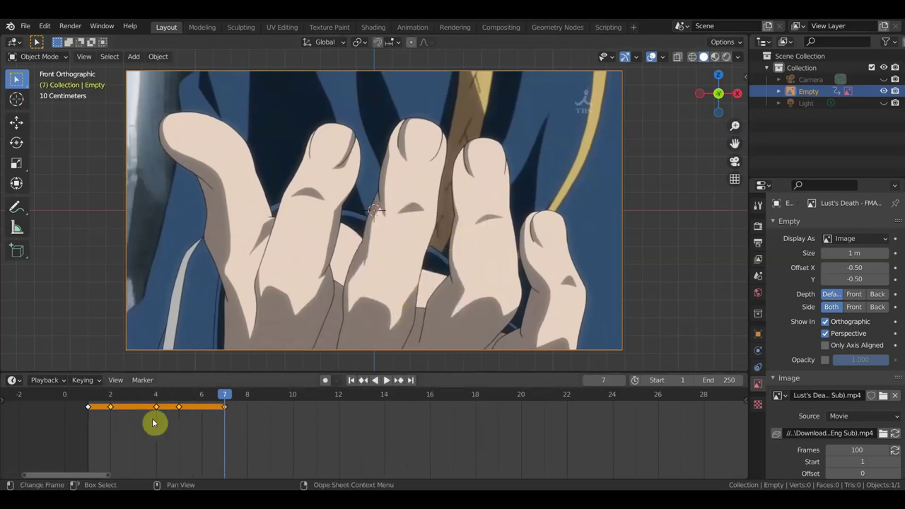
- Zoom the timeline, review the drawings at frames 3, 5 and 7, and play from frame 7
scroll(152, 441, up, 2)
middle_drag(151, 441, 316, 470)
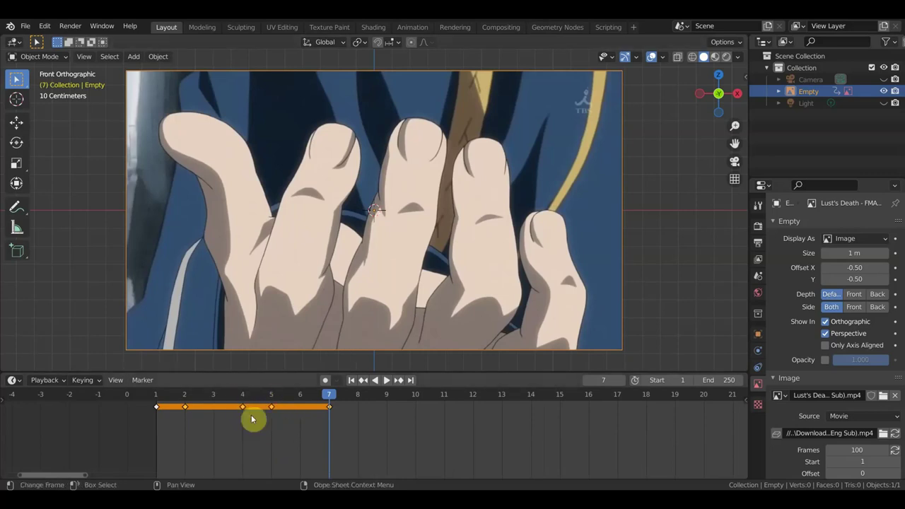
click(212, 402)
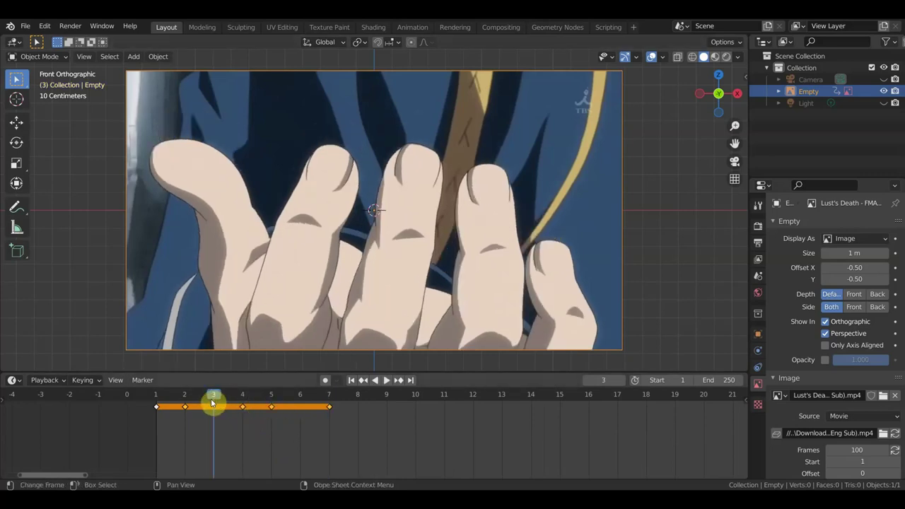
click(270, 401)
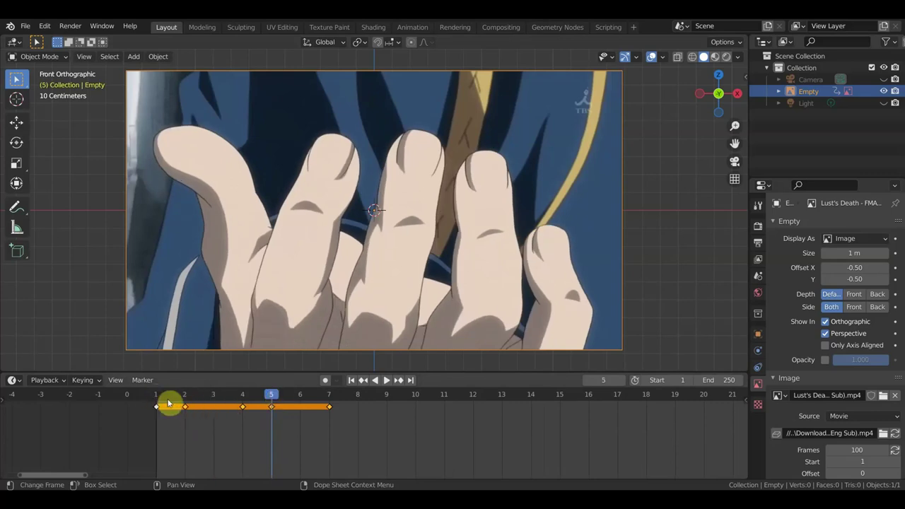
click(331, 399)
key(space)
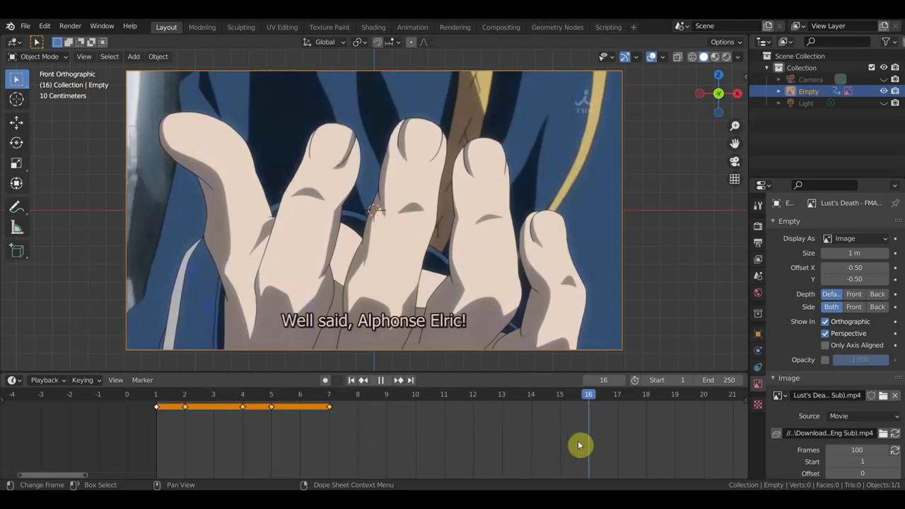
- Key the Empty's location at frame 15 and compare the drawings at frames 14 and 7
key(i)
click(655, 272)
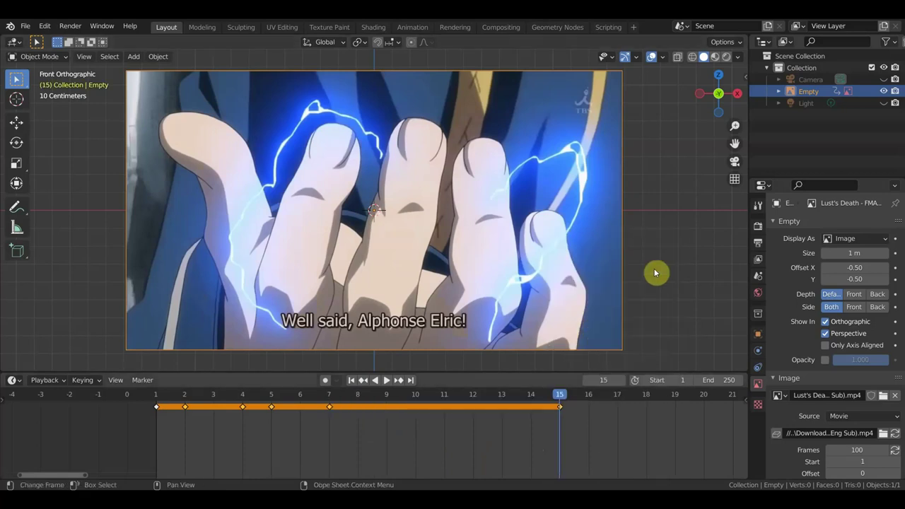
click(531, 397)
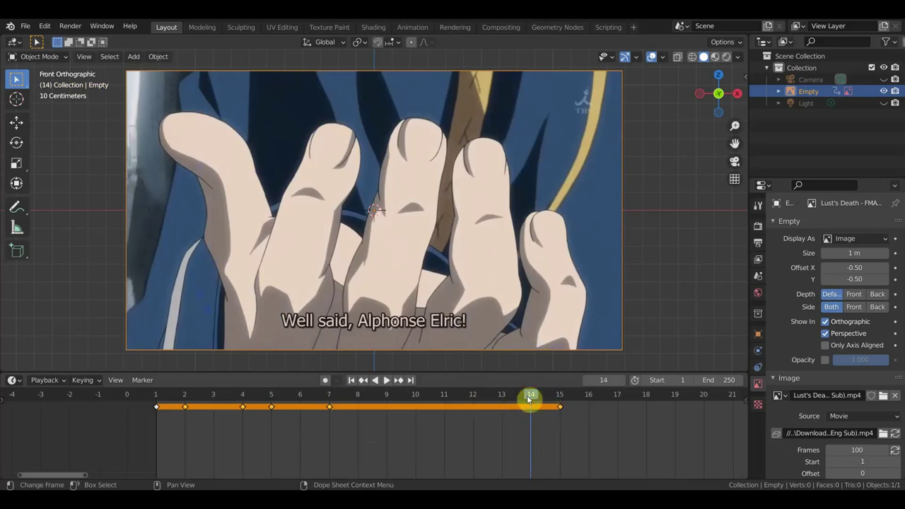
click(330, 396)
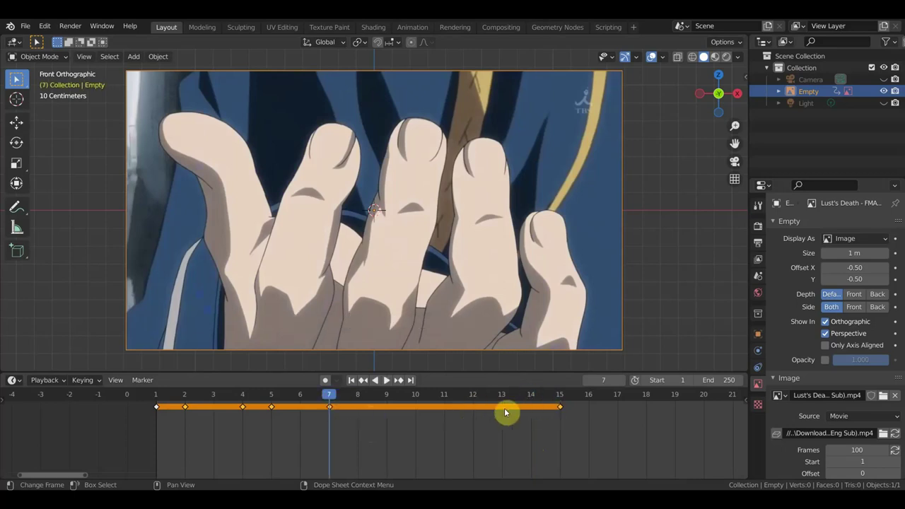
click(530, 395)
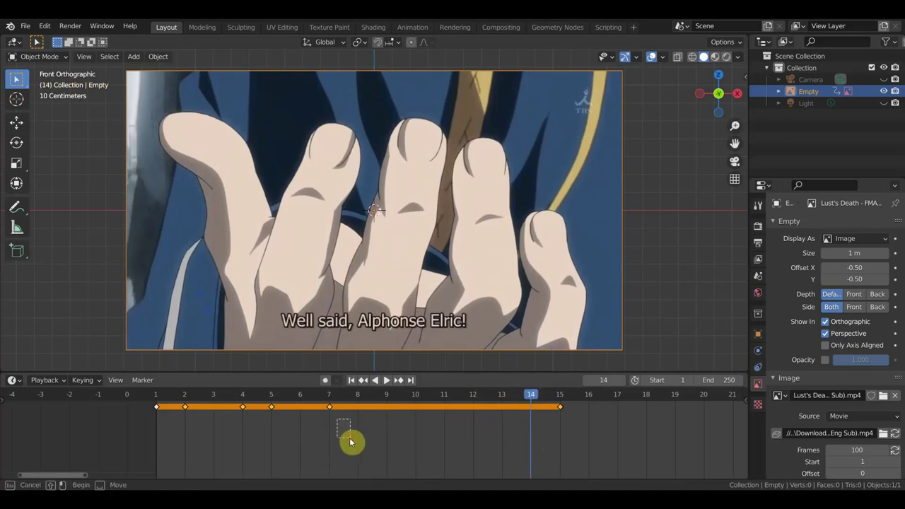
- Copy the frame-7 keyframe to frame 14 and play frames 9–14 to check the hold
click(327, 406)
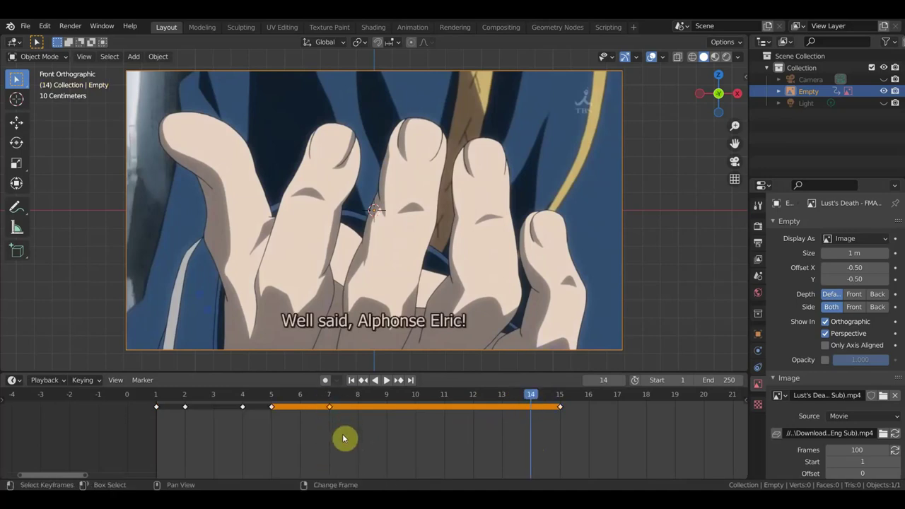
key(g)
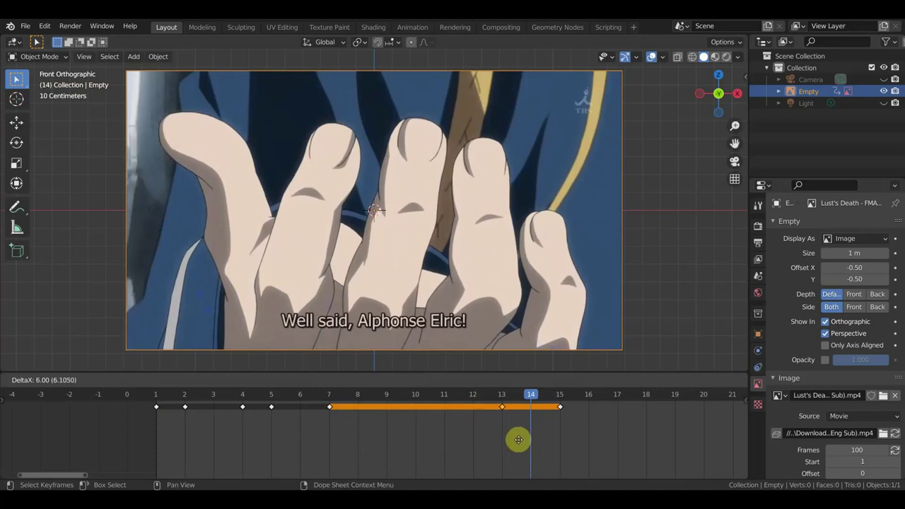
click(532, 445)
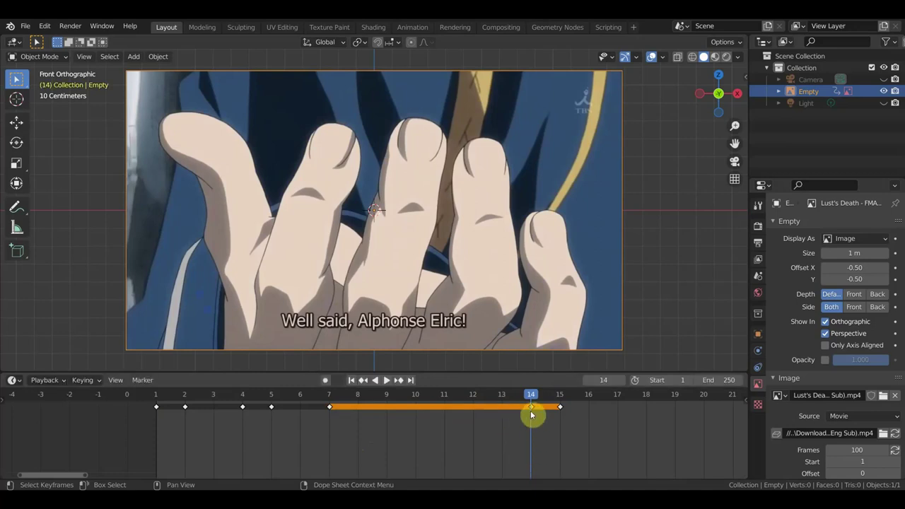
click(329, 408)
key(space)
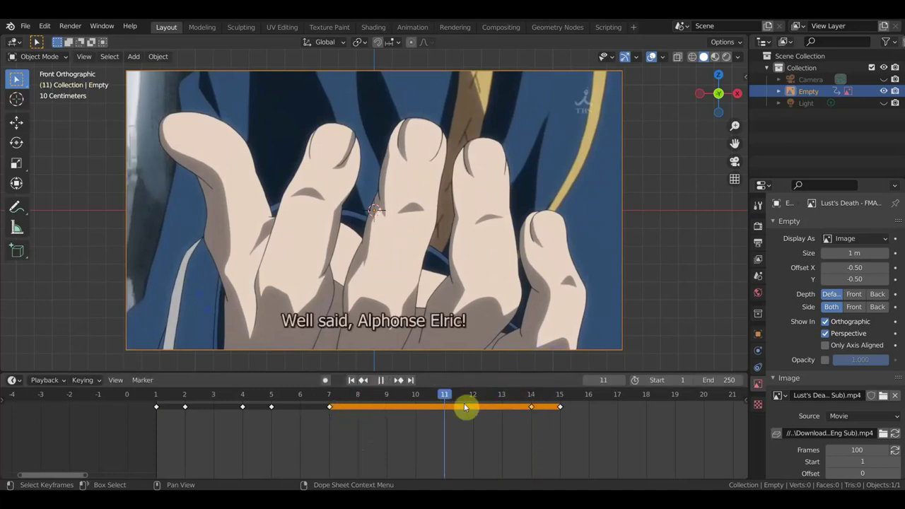
mouse_move(369, 414)
mouse_down()
mouse_move(609, 449)
mouse_move(587, 446)
mouse_move(590, 406)
mouse_move(565, 403)
mouse_up()
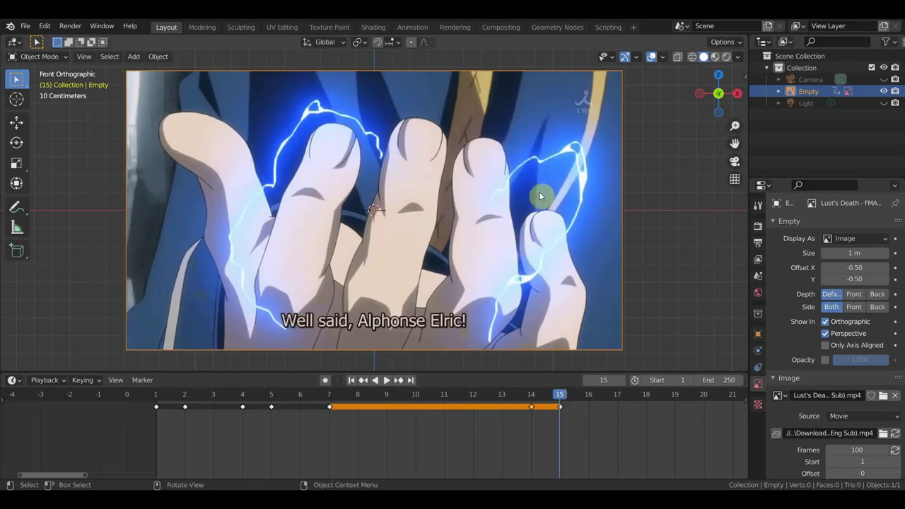
- Insert a keyframe on the Empty at frame 16, where the lightning ends
click(591, 400)
key(i)
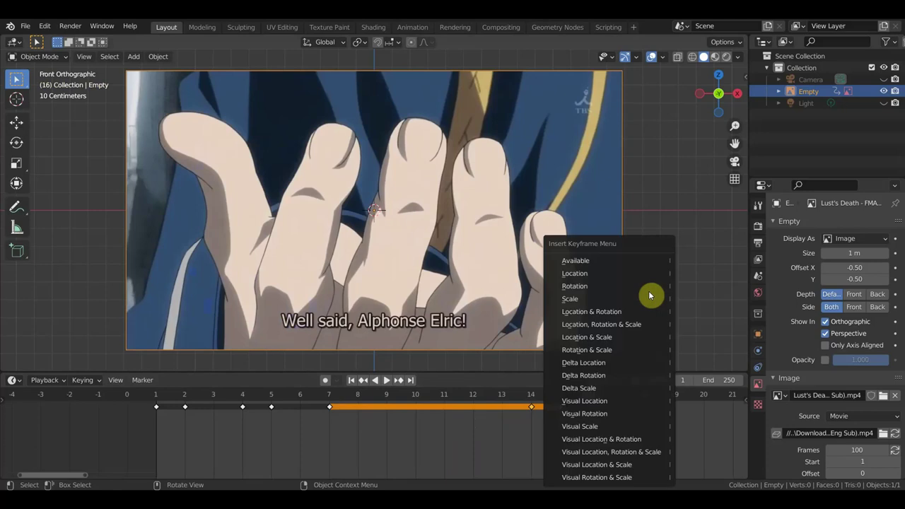
click(648, 289)
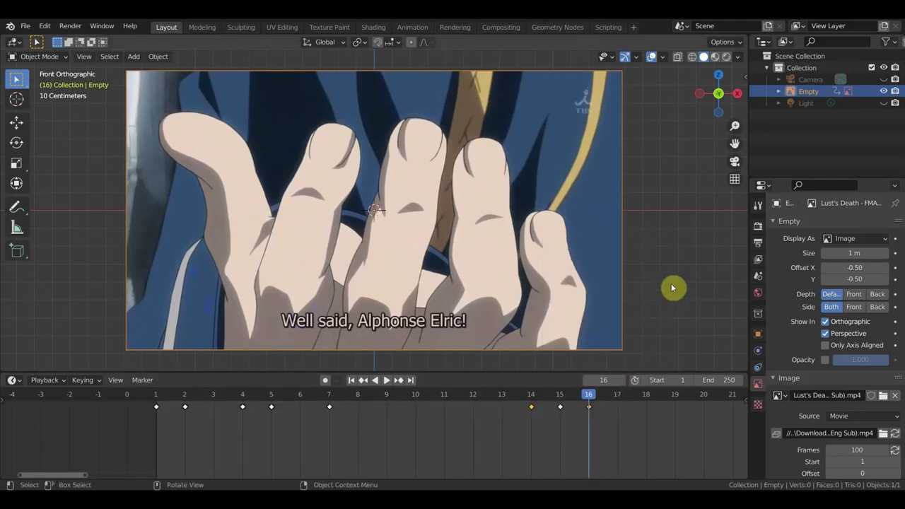
key(i)
click(643, 273)
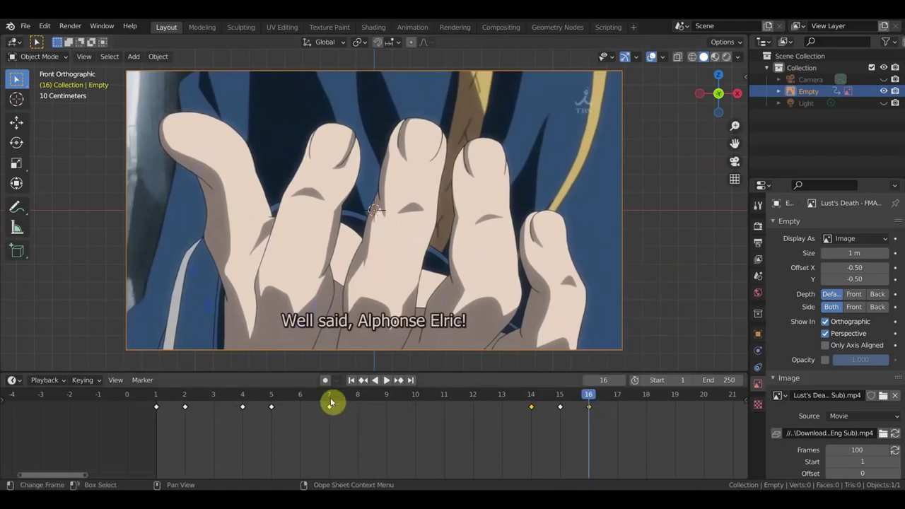
- Scrub frames 7 to 16, zoom the timeline out, and play on to frame 18
click(331, 403)
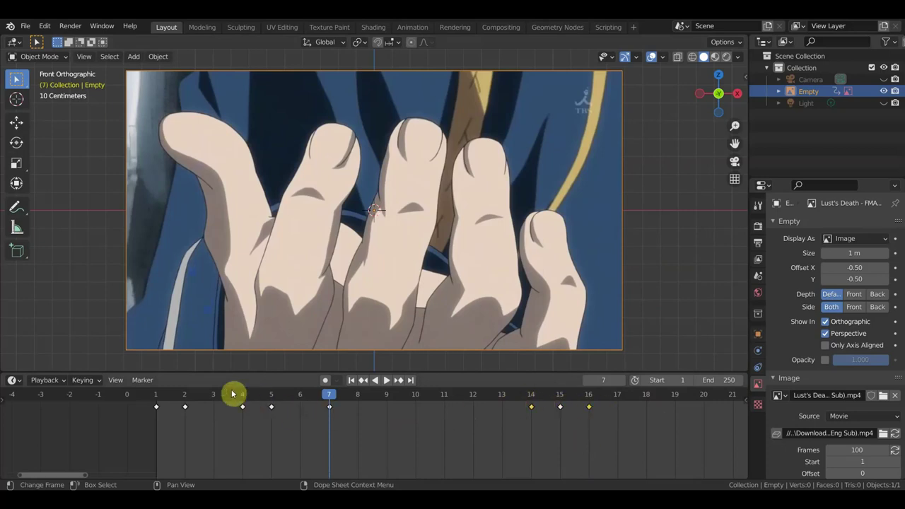
mouse_move(338, 398)
mouse_down()
mouse_move(495, 399)
mouse_move(530, 411)
mouse_move(351, 412)
mouse_move(572, 410)
mouse_move(379, 412)
mouse_move(550, 418)
mouse_move(424, 422)
mouse_up()
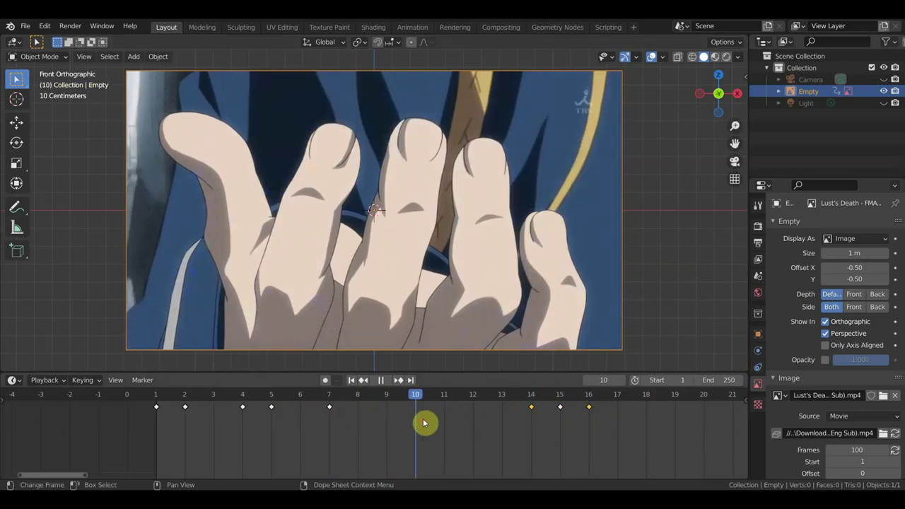
mouse_move(471, 427)
middle_down()
mouse_move(505, 428)
mouse_move(429, 454)
middle_up()
click(417, 398)
key(space)
mouse_move(417, 398)
mouse_down()
mouse_move(461, 401)
mouse_move(351, 398)
mouse_move(447, 417)
mouse_up()
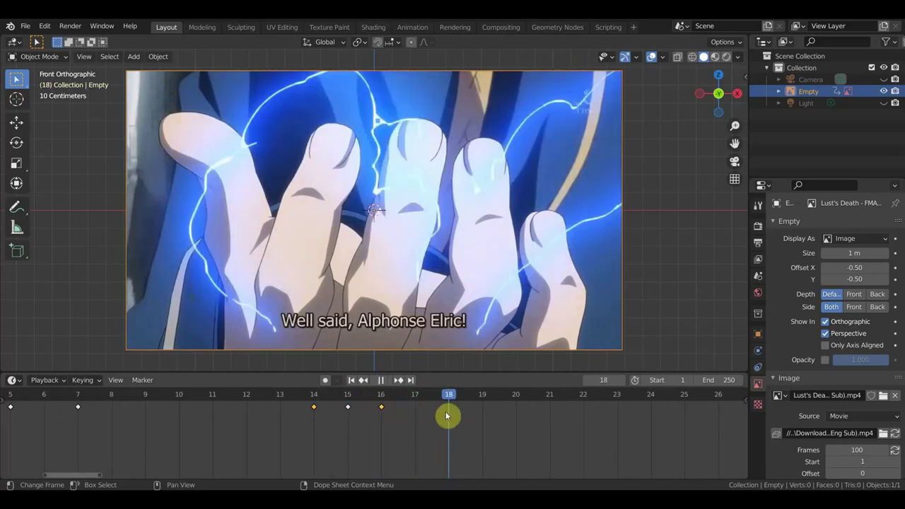
key(i)
click(693, 248)
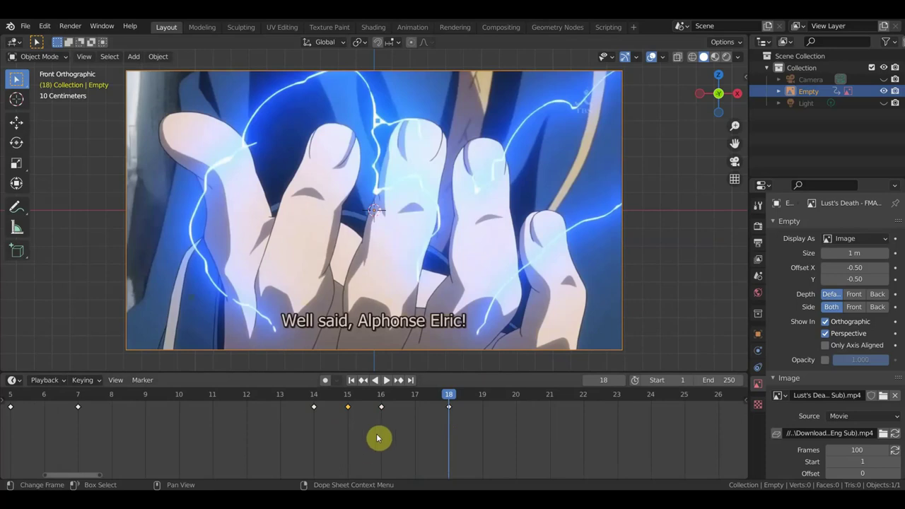
click(384, 406)
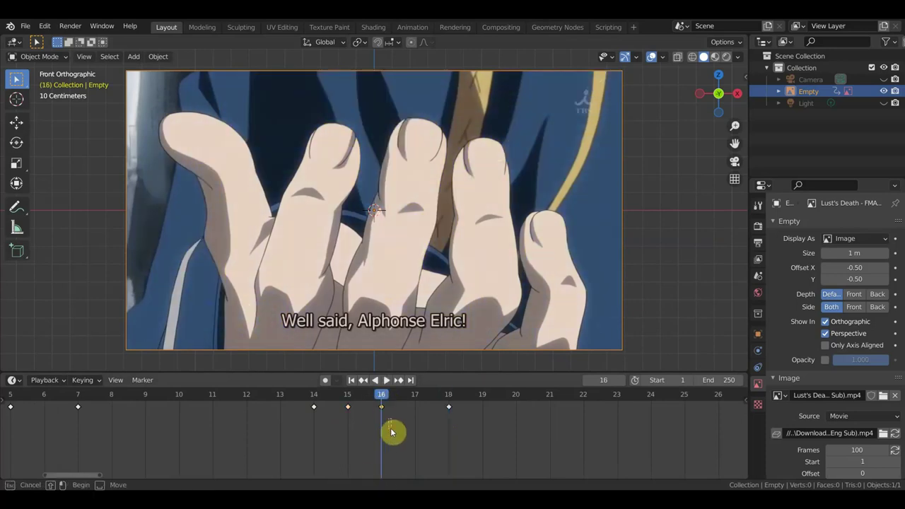
key(shift+d)
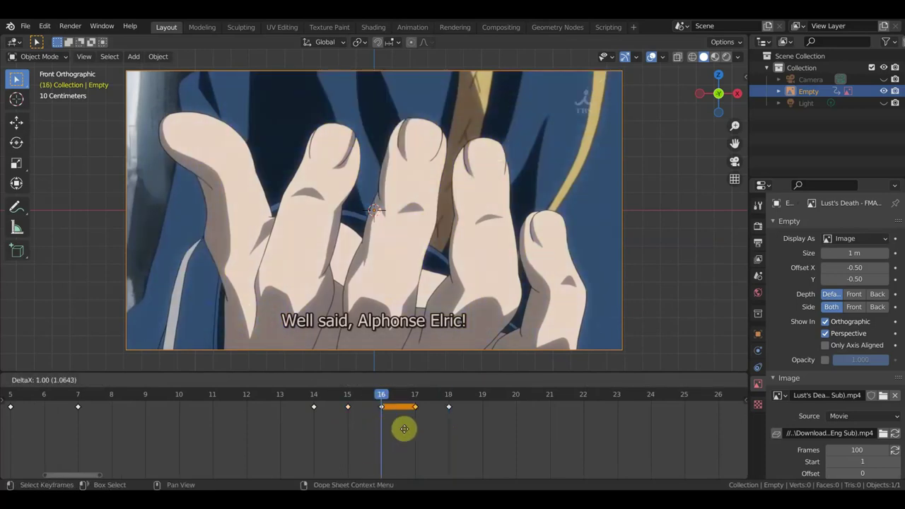
click(419, 433)
middle_drag(448, 427, 552, 448)
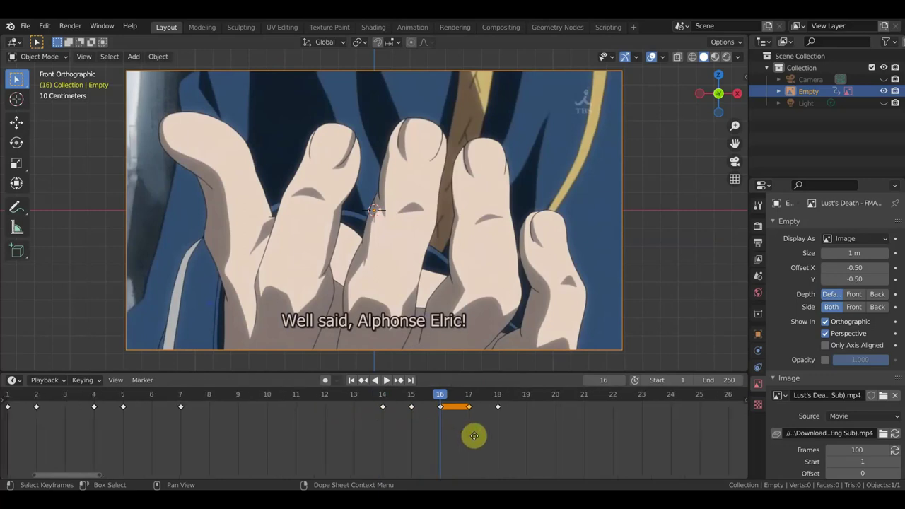
click(512, 404)
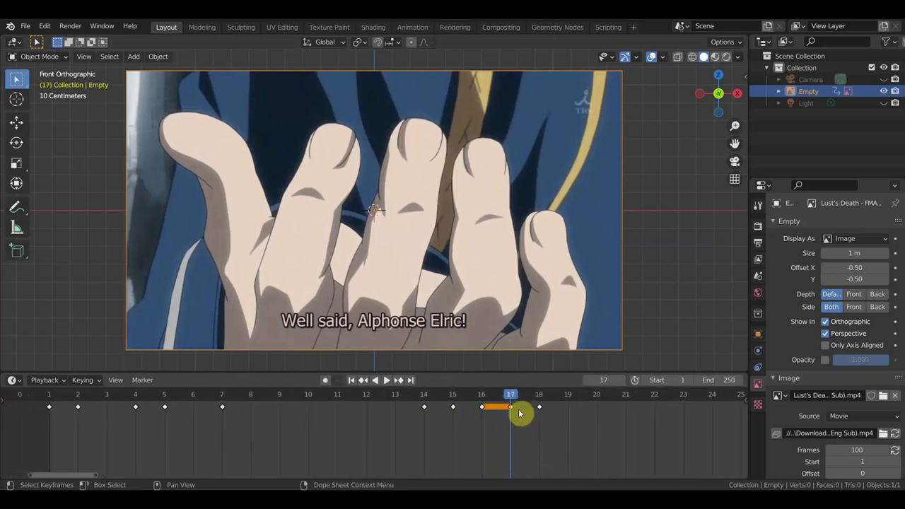
click(454, 395)
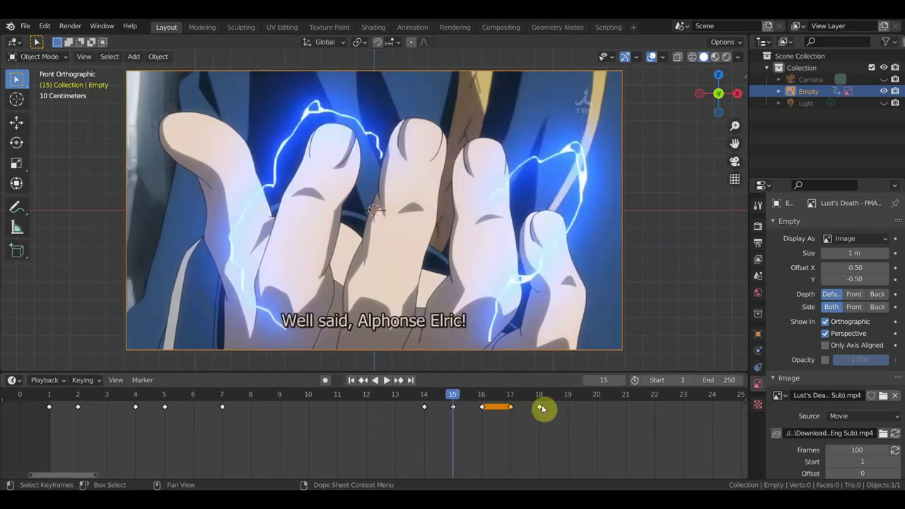
click(456, 403)
click(540, 396)
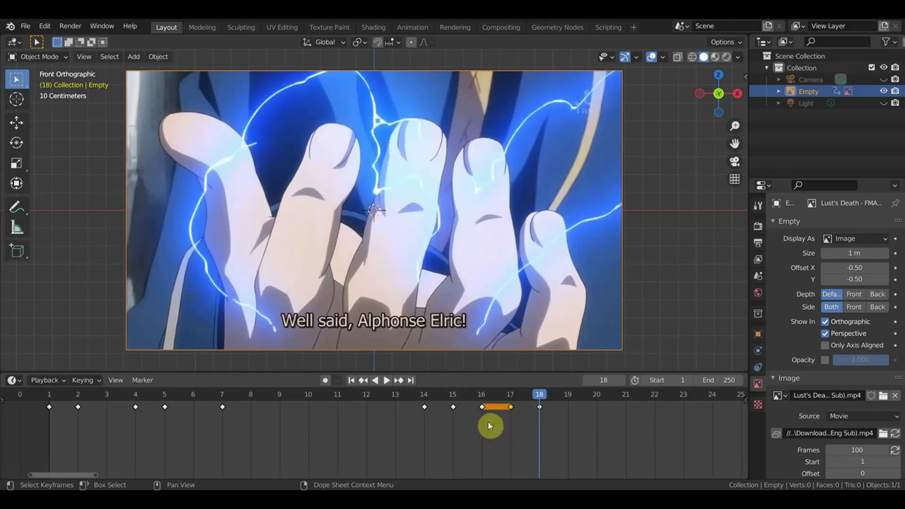
middle_drag(312, 462, 404, 474)
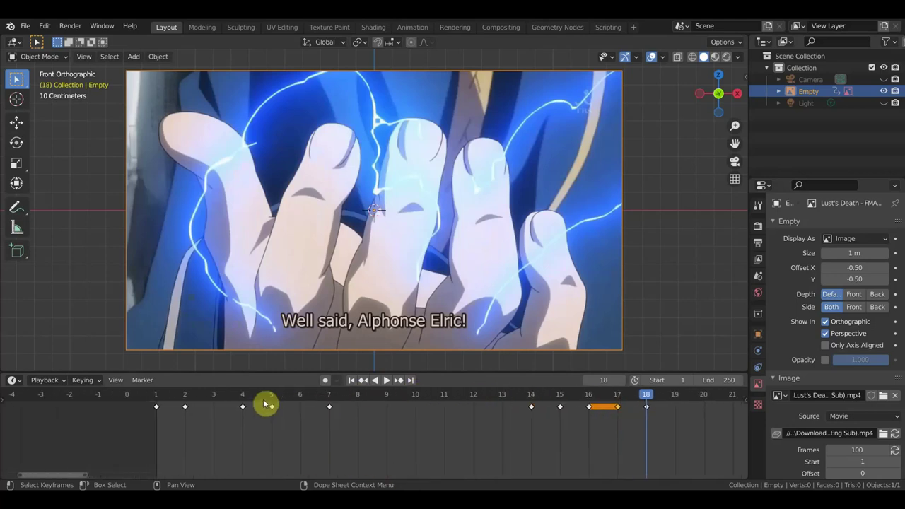
click(185, 396)
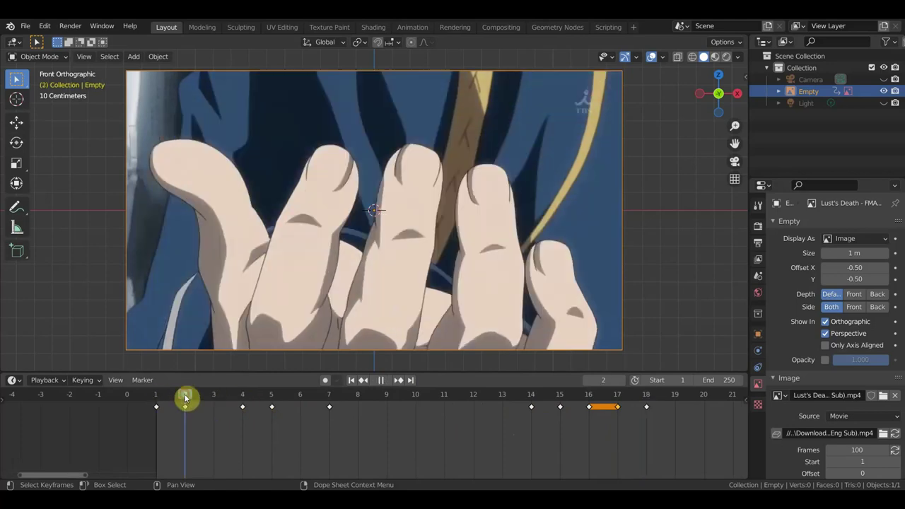
click(272, 397)
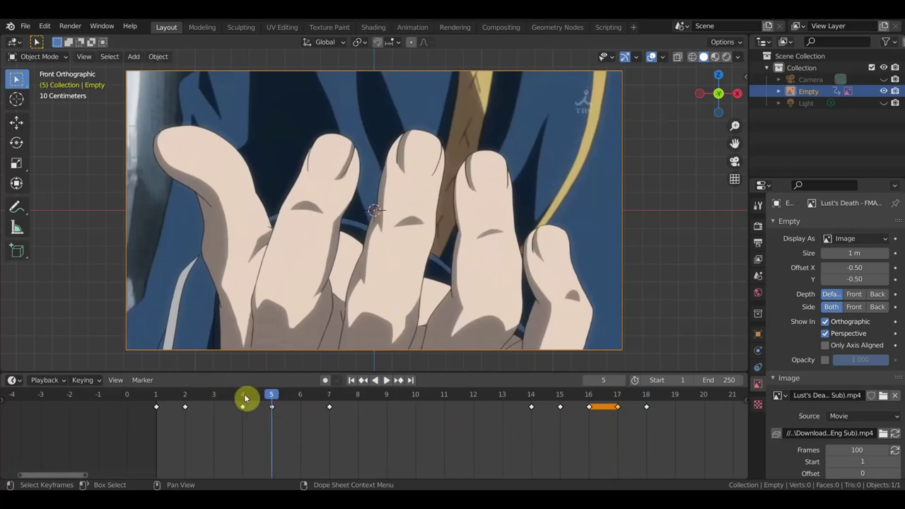
mouse_move(412, 421)
middle_down()
mouse_move(341, 442)
mouse_move(242, 391)
middle_up()
middle_drag(540, 434, 417, 471)
scroll(500, 449, down, 1)
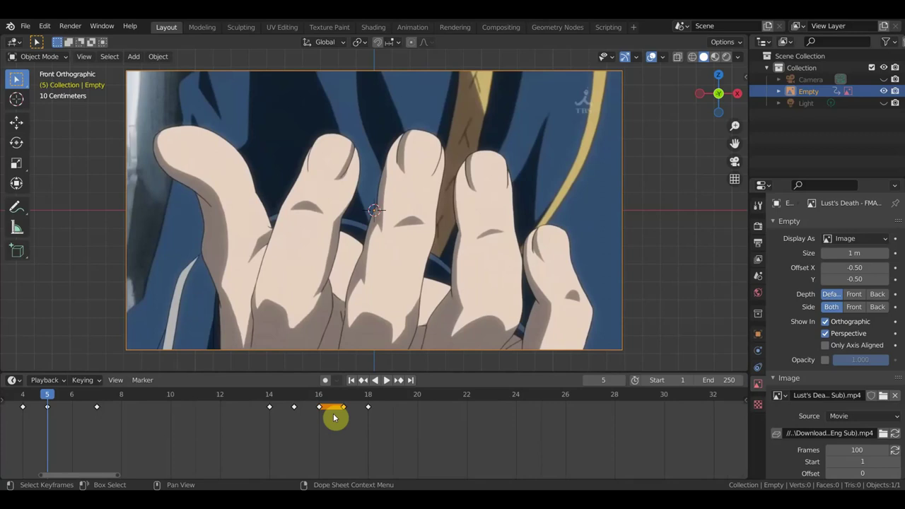
scroll(336, 420, down, 1)
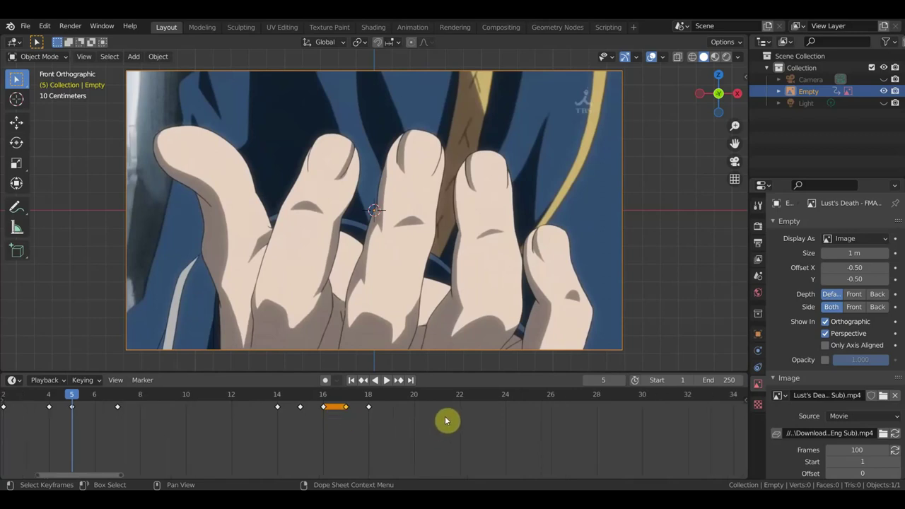
- Key the Empty's location at frame 24 and check the drawing at frame 23
click(505, 396)
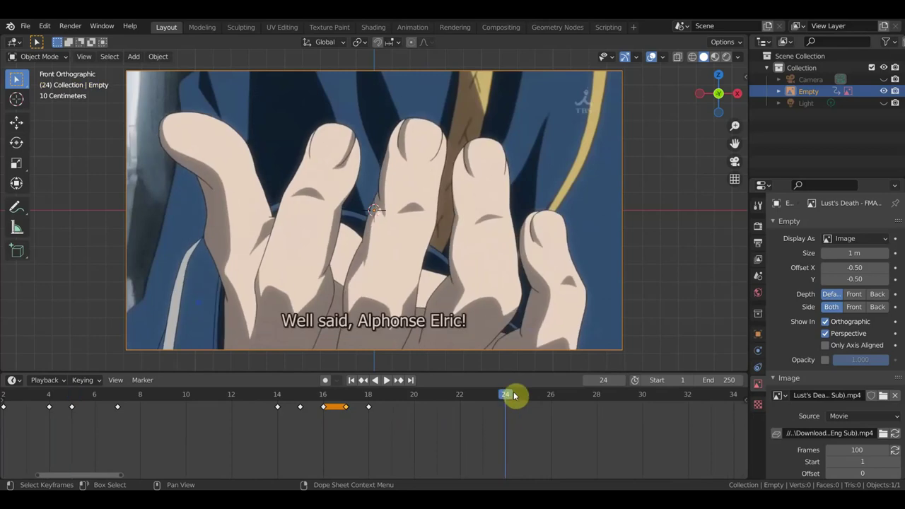
key(i)
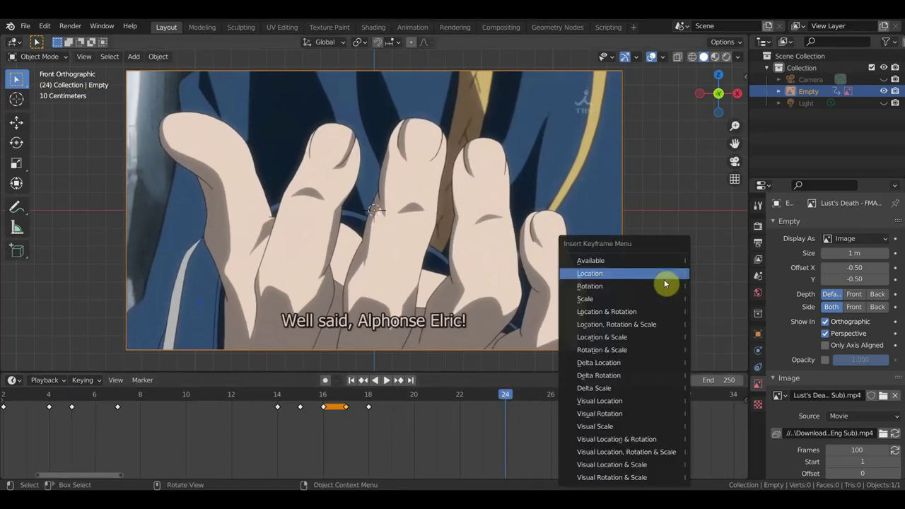
click(663, 279)
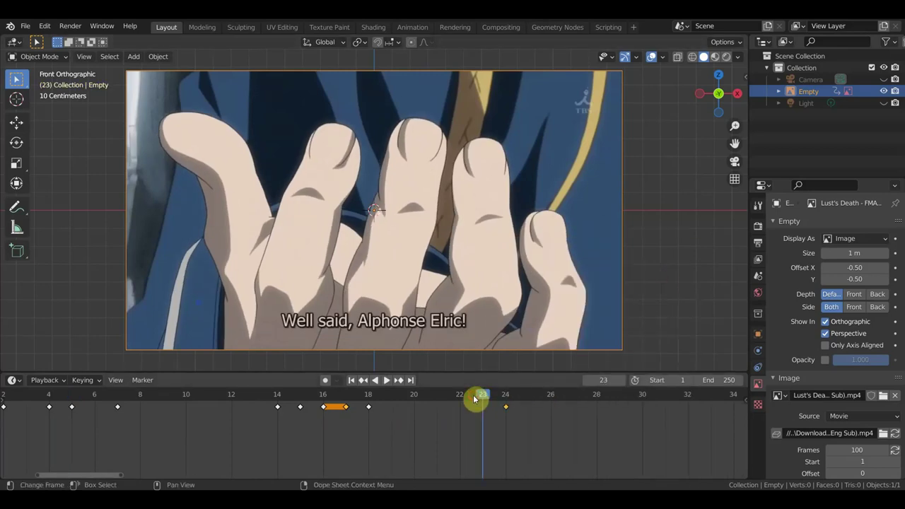
drag(473, 395, 485, 401)
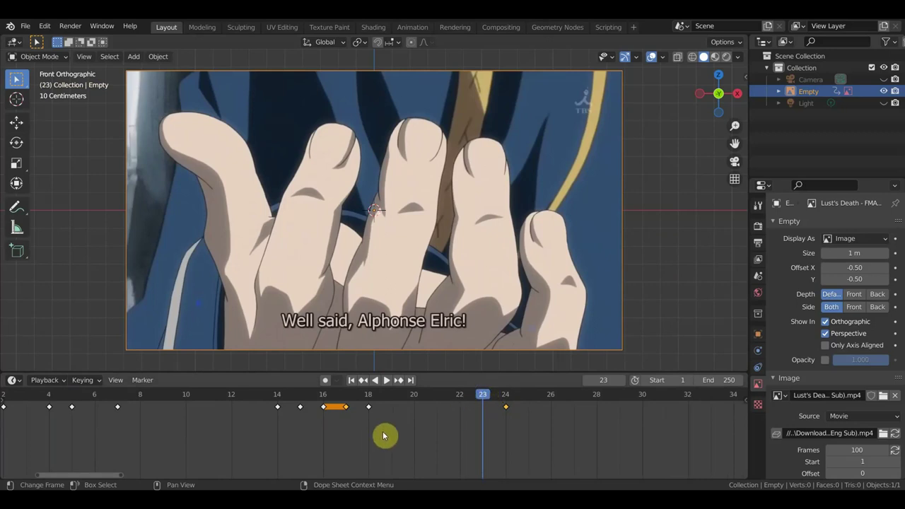
- Duplicate the frame-18 keyframe into the gap at frame 23 and scrub to frame 24
click(416, 398)
drag(415, 397, 459, 398)
drag(398, 426, 367, 401)
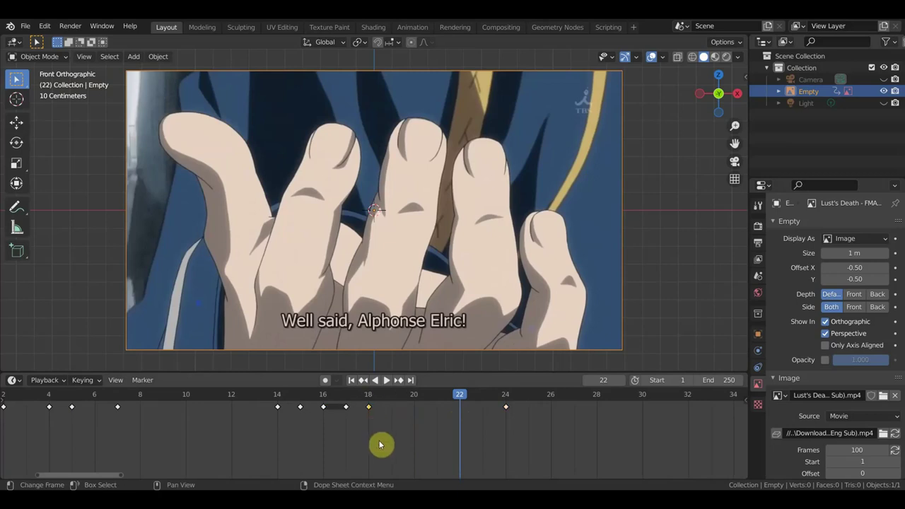
key(shift+d)
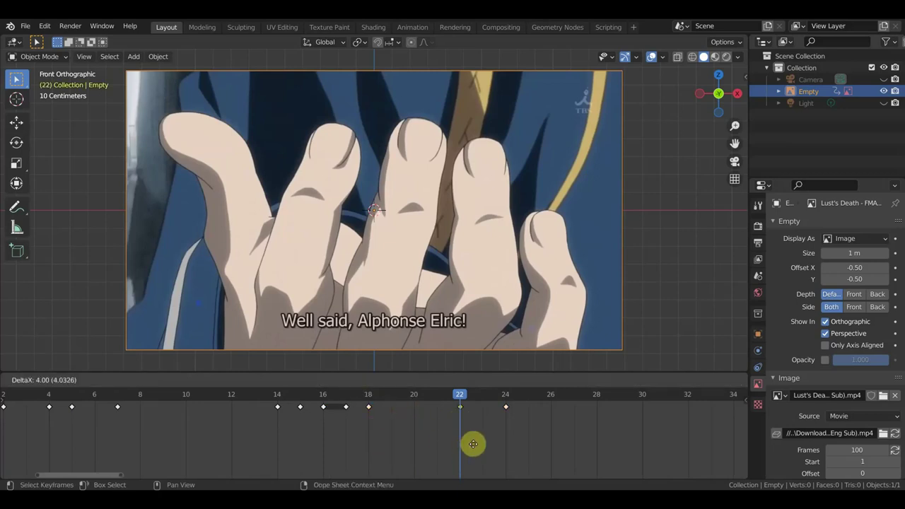
click(486, 446)
click(484, 398)
mouse_move(484, 400)
mouse_down()
mouse_move(543, 418)
mouse_move(442, 398)
mouse_move(555, 424)
mouse_move(568, 419)
mouse_move(553, 418)
mouse_move(576, 410)
mouse_move(532, 400)
mouse_move(545, 401)
mouse_up()
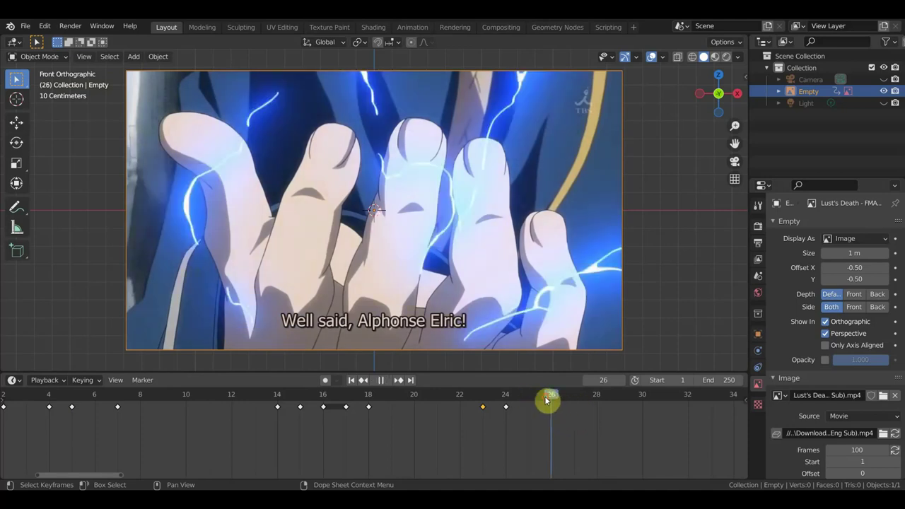
- Key the Empty's location at frame 26 and move the frame-24 keyframe to frame 25
key(i)
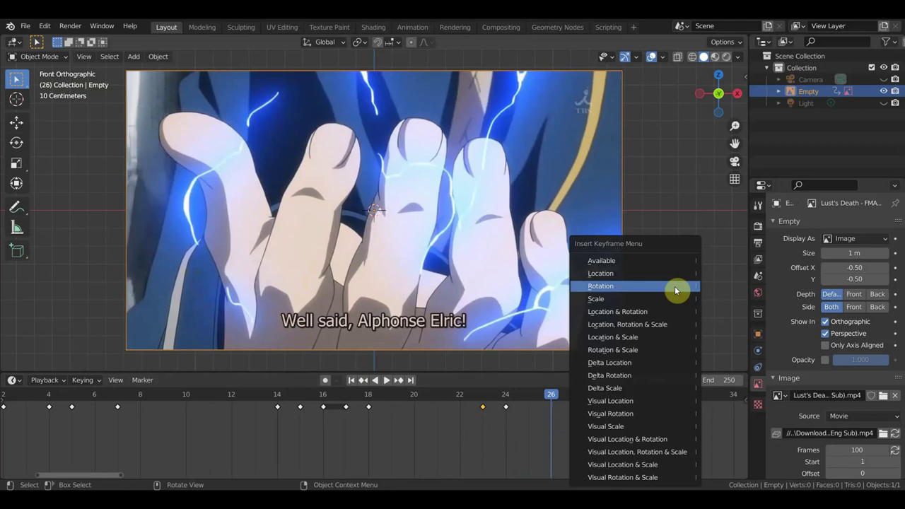
click(673, 274)
mouse_move(521, 415)
mouse_down()
mouse_move(509, 397)
mouse_move(514, 410)
mouse_up()
shift+click(504, 403)
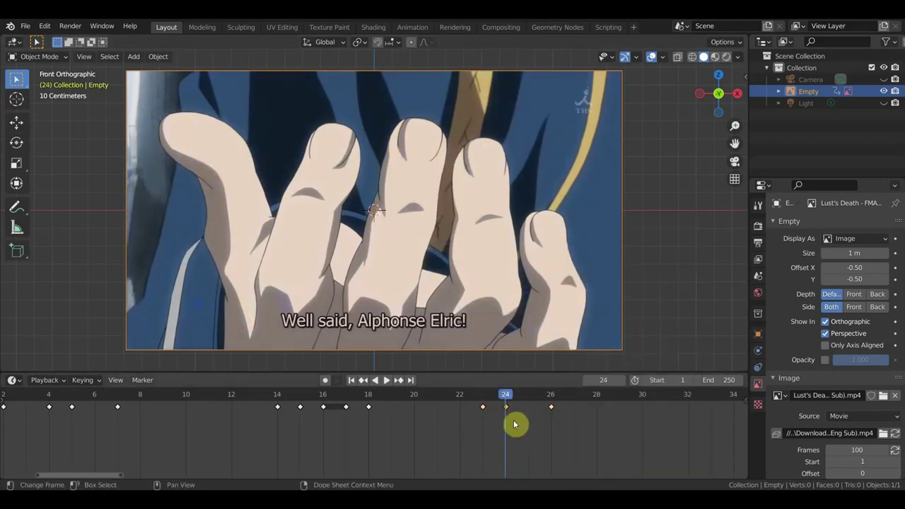
click(513, 425)
key(g)
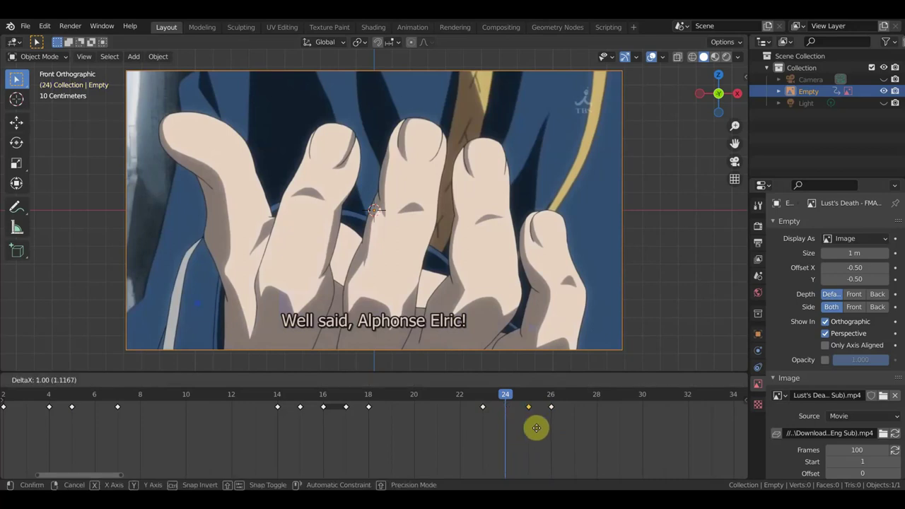
click(545, 431)
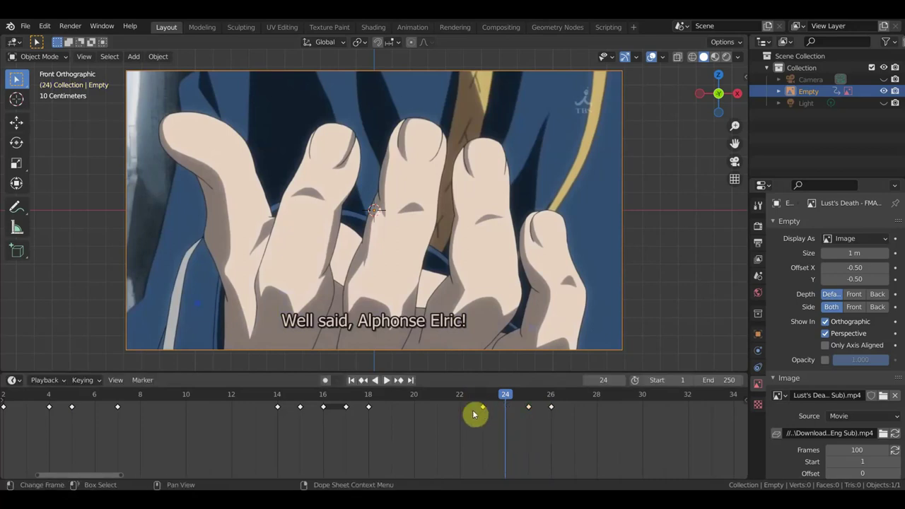
- Play back and scrub through frames 18 to 26 to check the new keyframe timing
key(shift+ctrl+space)
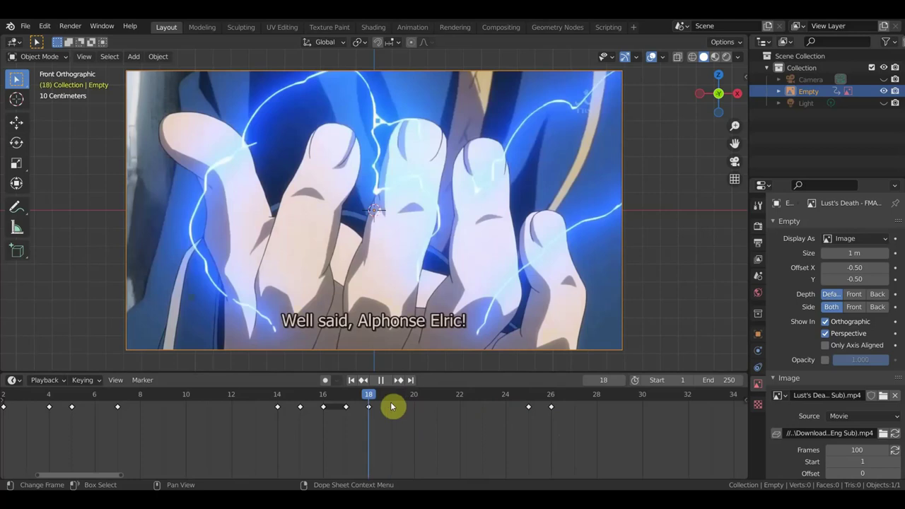
key(space)
mouse_move(414, 408)
mouse_down()
mouse_move(380, 405)
mouse_move(517, 428)
mouse_up()
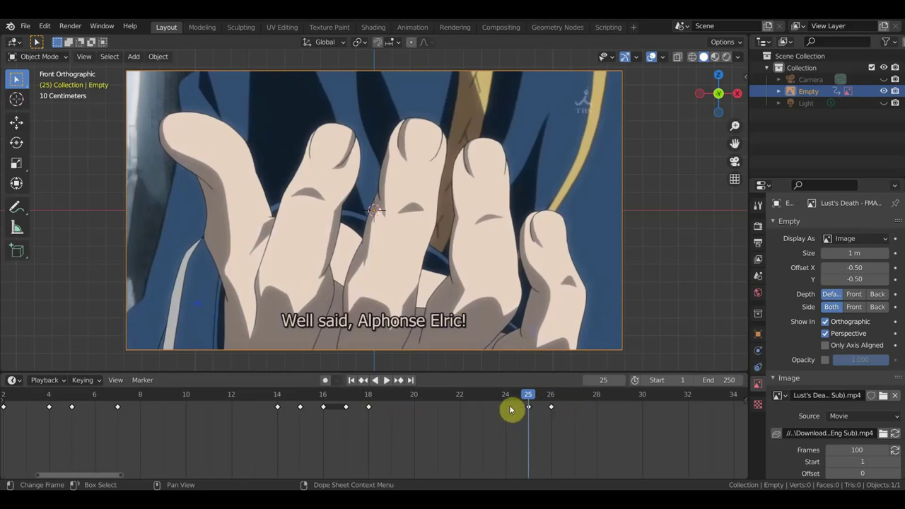
scroll(517, 420, down, 1)
click(502, 398)
click(516, 398)
mouse_move(525, 400)
mouse_down()
mouse_move(539, 396)
mouse_move(513, 396)
mouse_move(537, 403)
mouse_up()
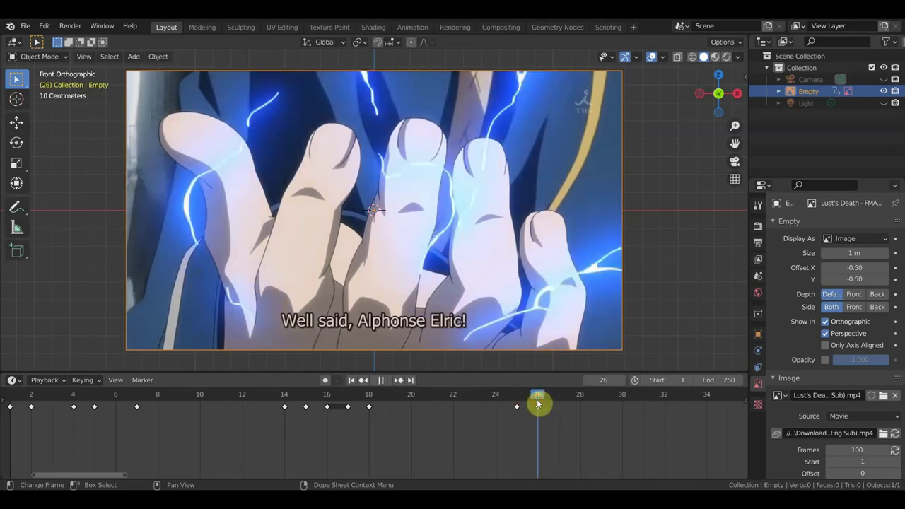
drag(537, 403, 519, 404)
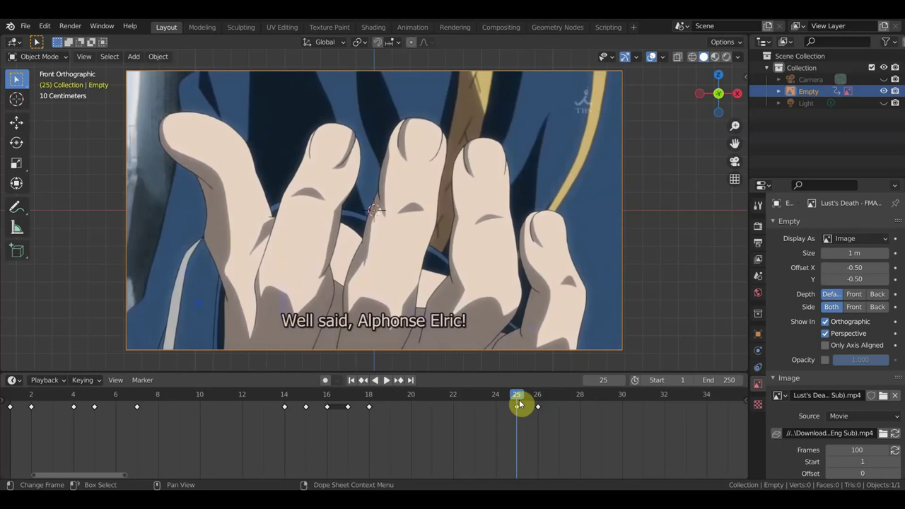
drag(520, 405, 494, 397)
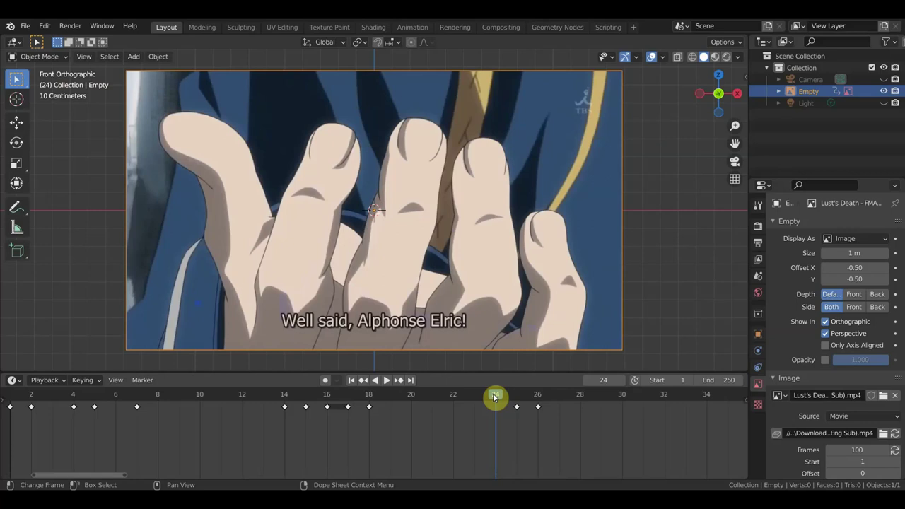
- Compare the drawings, then select and delete the keyframes at frames 14, 16 and 17
scroll(473, 426, down, 2)
middle_drag(478, 427, 544, 444)
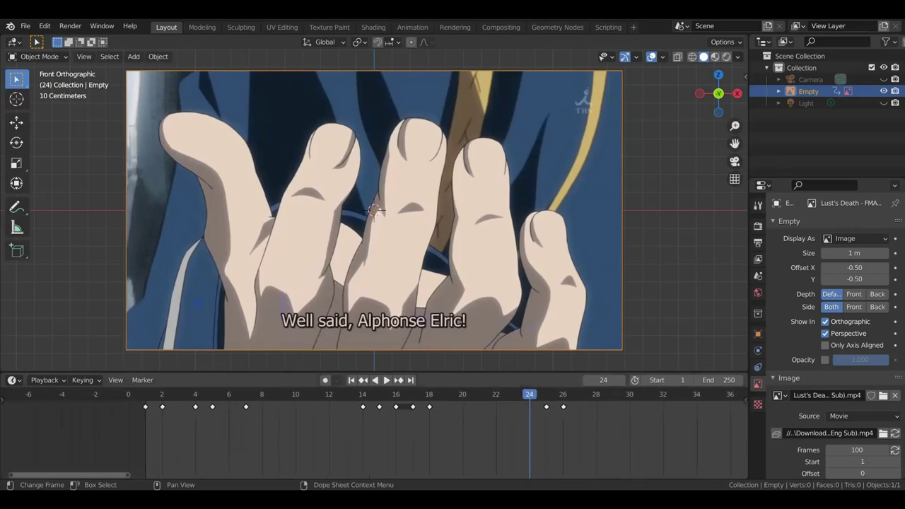
scroll(271, 436, up, 1)
drag(370, 428, 350, 396)
click(382, 397)
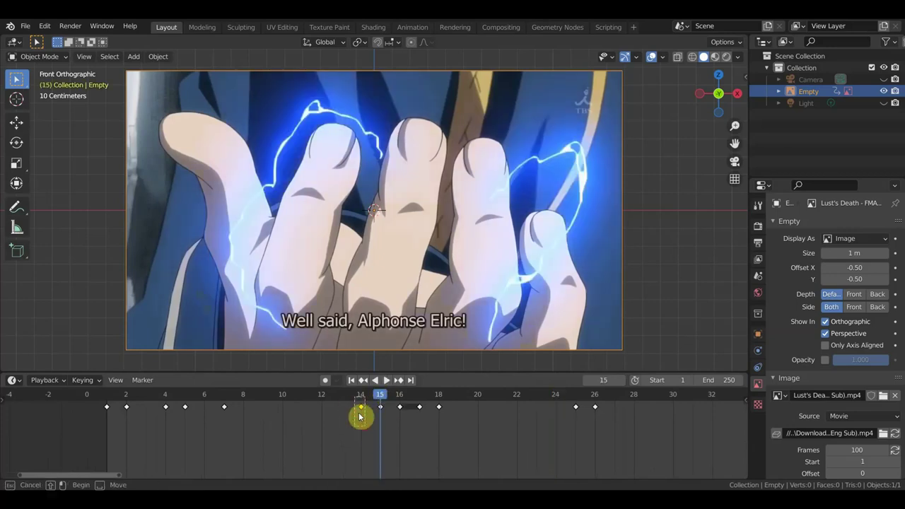
shift+click(400, 405)
click(400, 398)
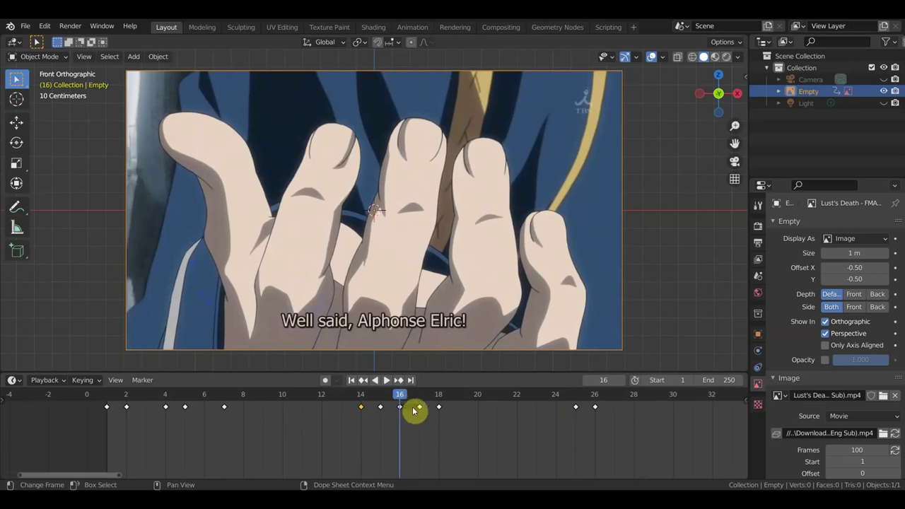
click(382, 397)
click(400, 397)
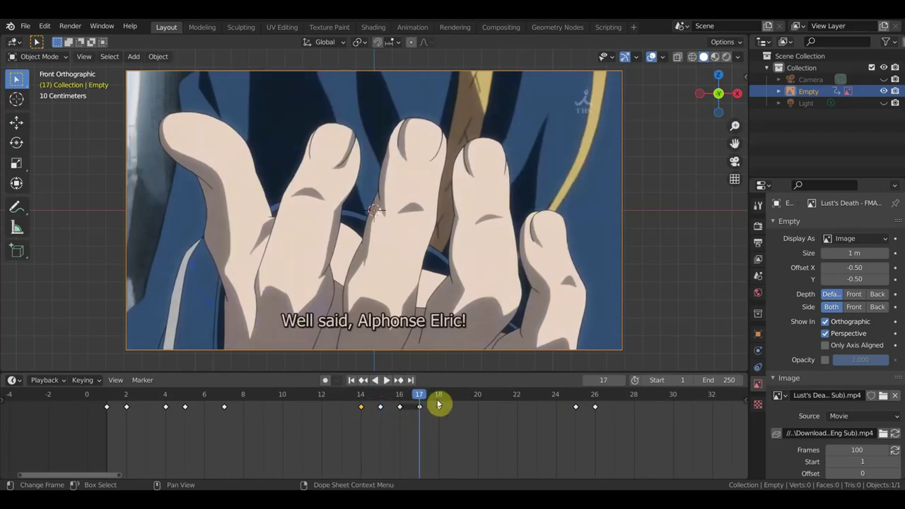
click(438, 404)
drag(430, 427, 402, 418)
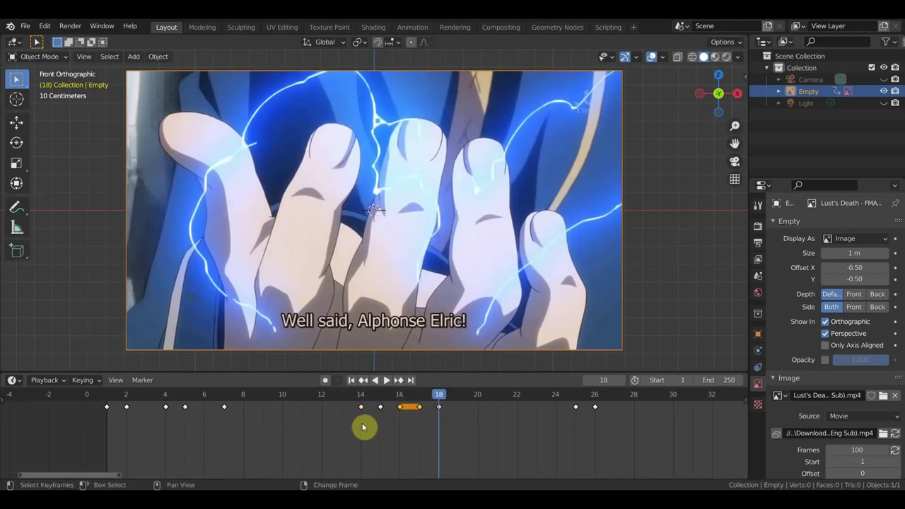
key(Delete)
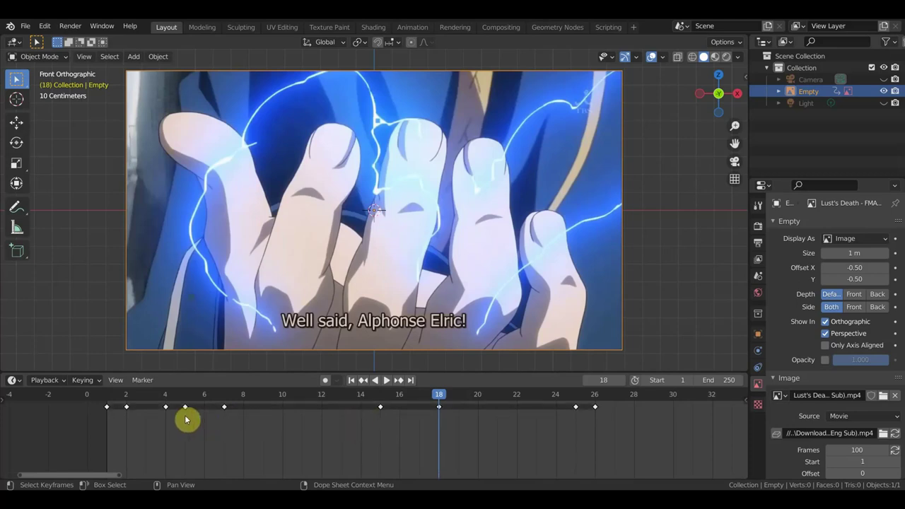
- Compare the drawings at frames 4 and 5, then select the keyframes at frames 4 and 1
click(169, 394)
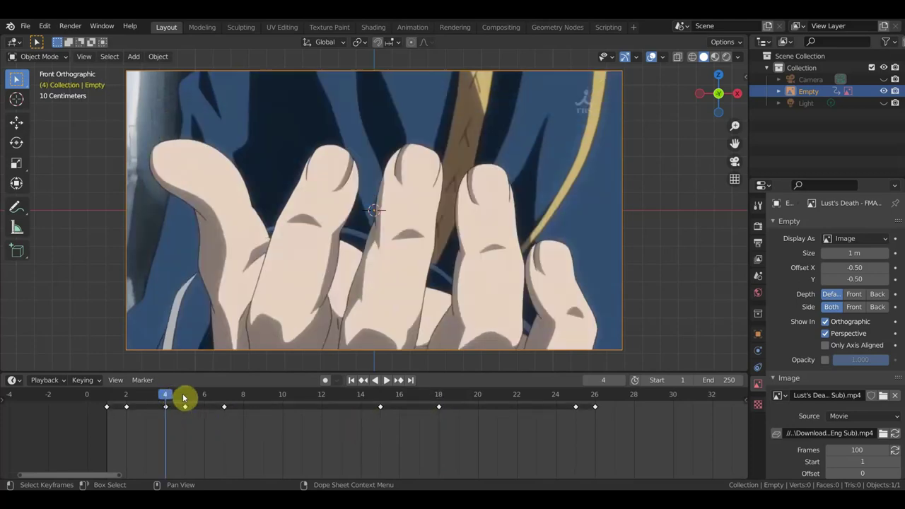
click(184, 397)
click(168, 399)
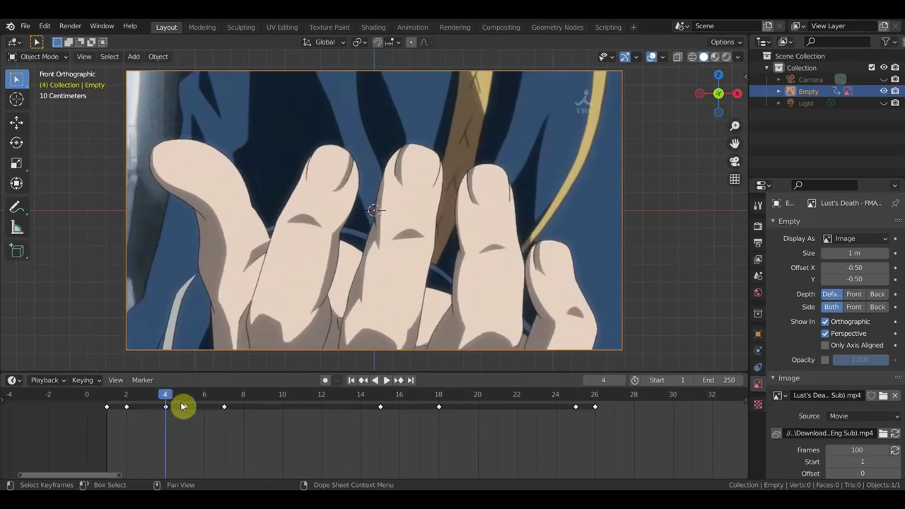
click(187, 400)
drag(175, 420, 162, 412)
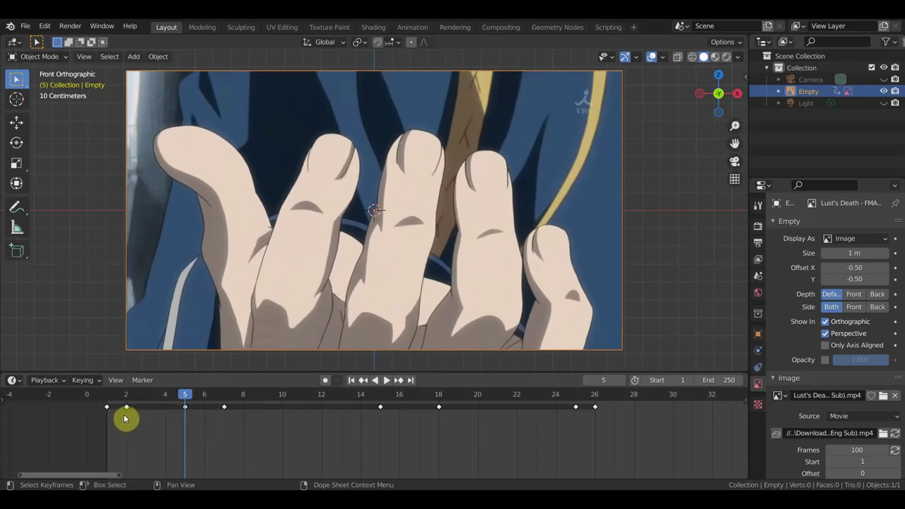
drag(118, 420, 96, 401)
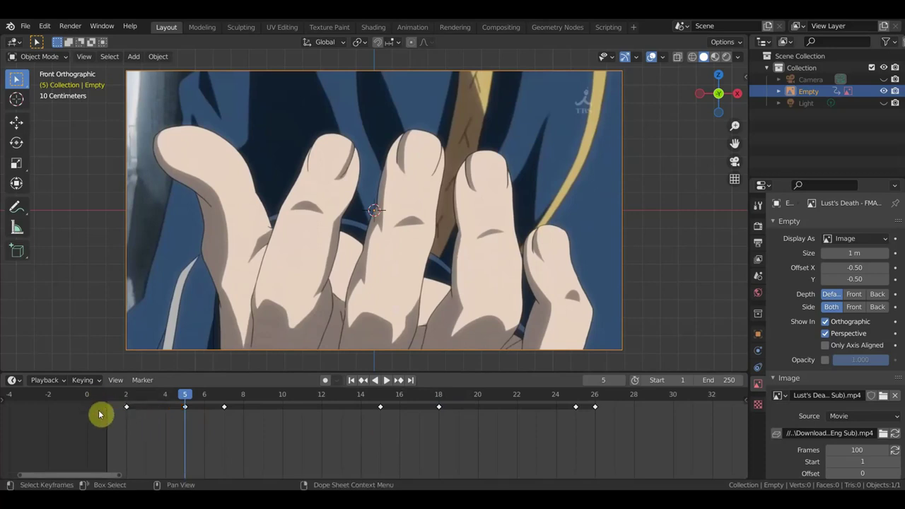
- Compare the drawings at frames 15, 18, 25 and 26, select the frame-25 key, then deselect all
click(384, 395)
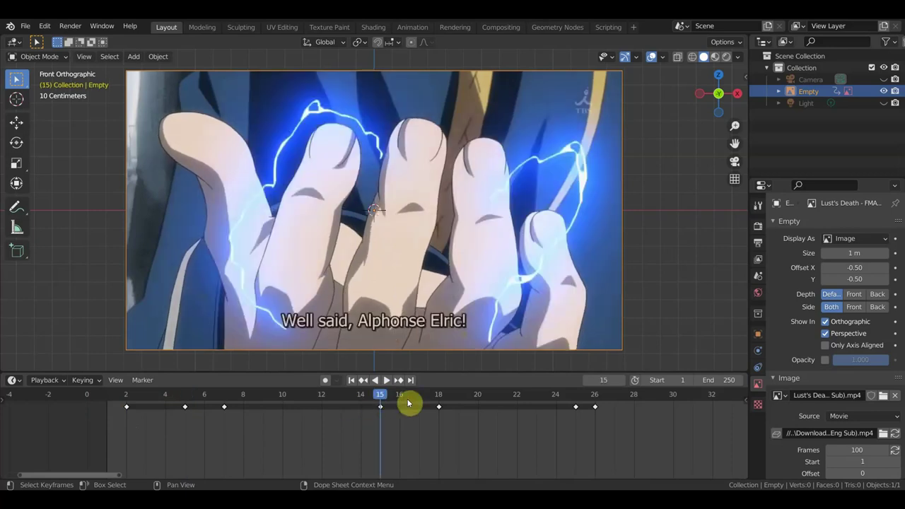
click(437, 396)
mouse_move(518, 435)
middle_down()
mouse_move(463, 455)
mouse_move(409, 436)
middle_up()
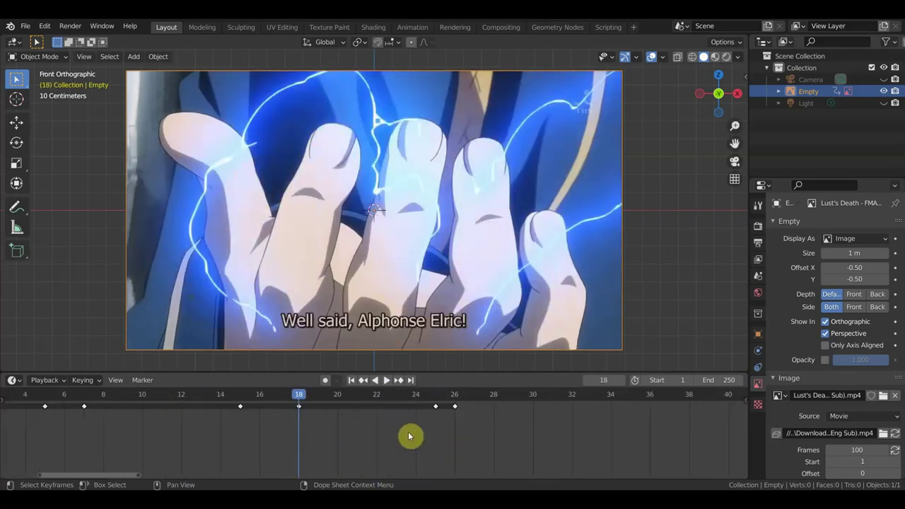
click(434, 396)
click(455, 394)
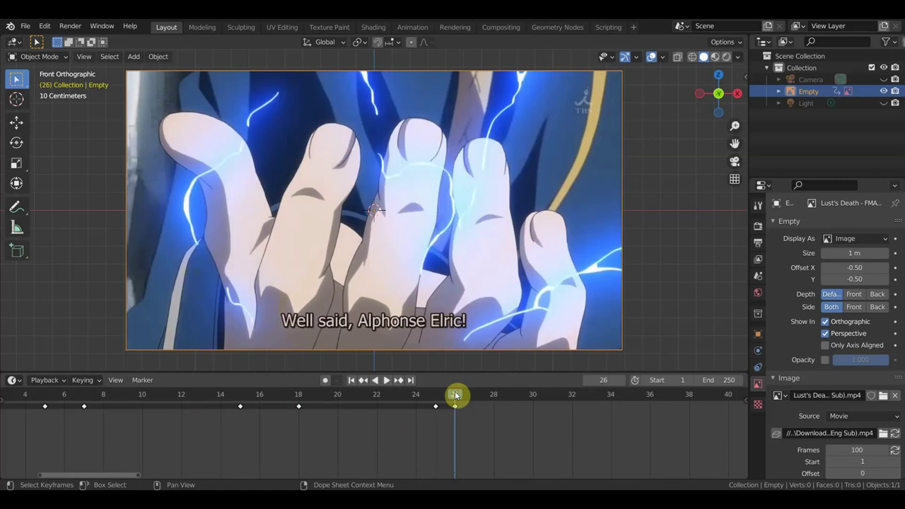
click(426, 409)
mouse_move(477, 429)
middle_down()
mouse_move(250, 417)
mouse_move(99, 464)
mouse_move(404, 436)
mouse_move(539, 473)
mouse_move(546, 453)
middle_up()
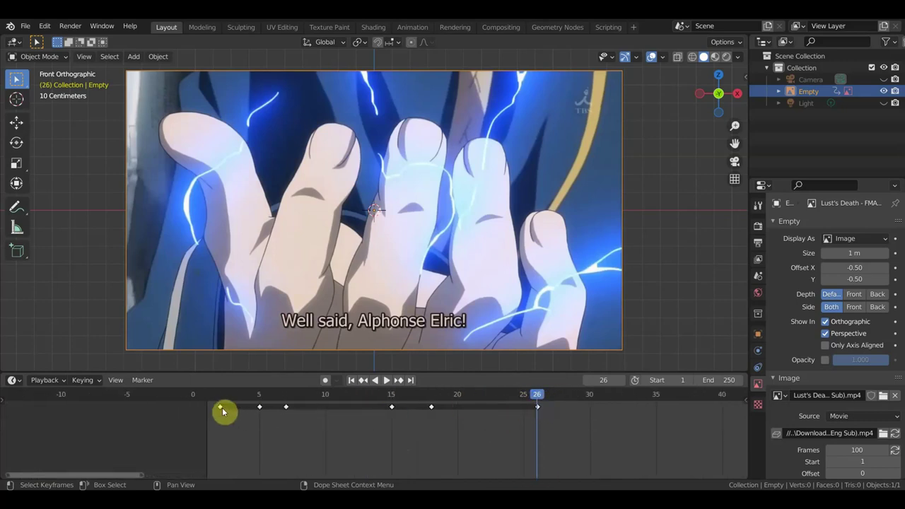
click(393, 409)
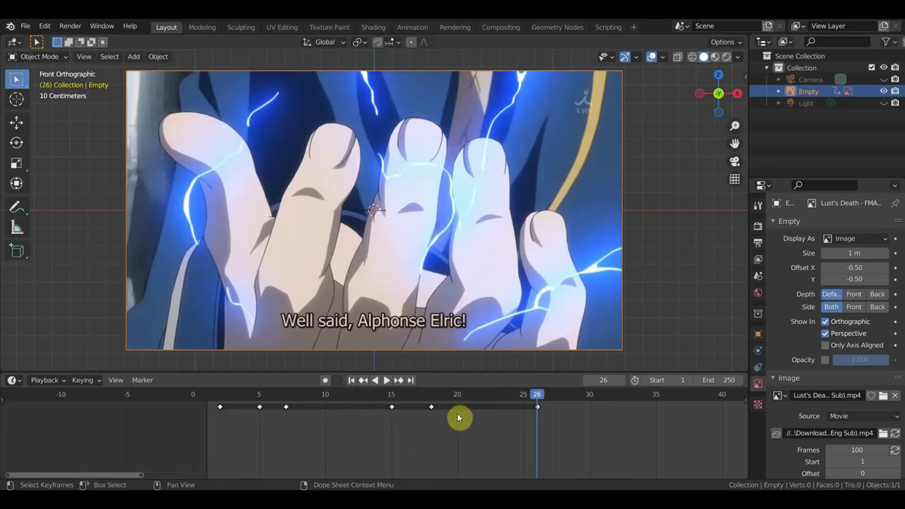
click(460, 440)
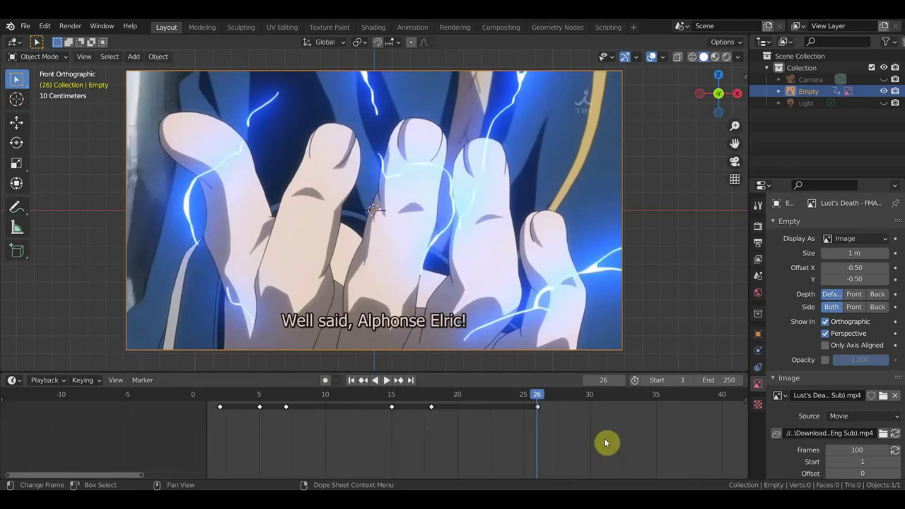
click(524, 398)
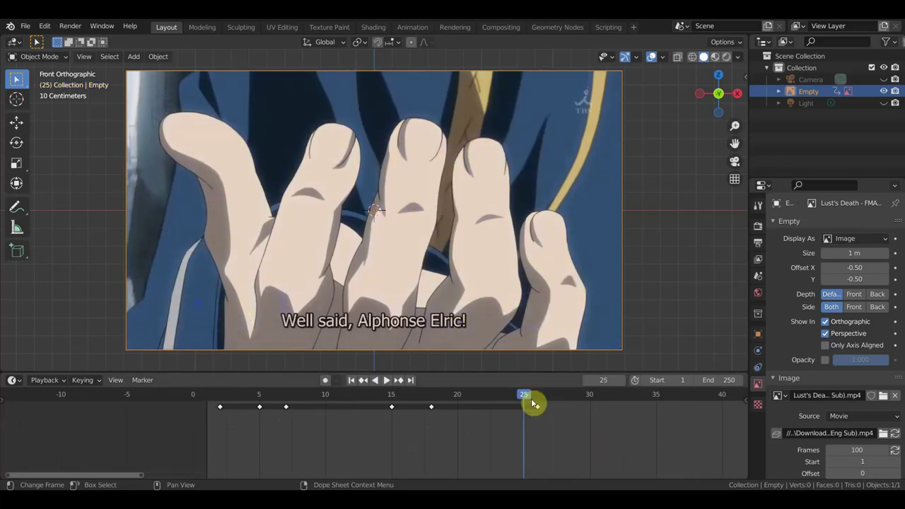
click(535, 396)
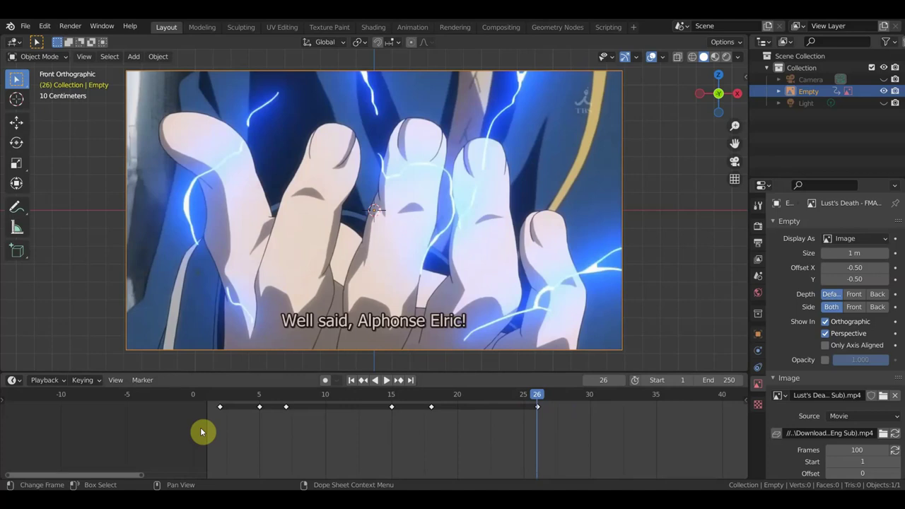
scroll(241, 432, up, 1)
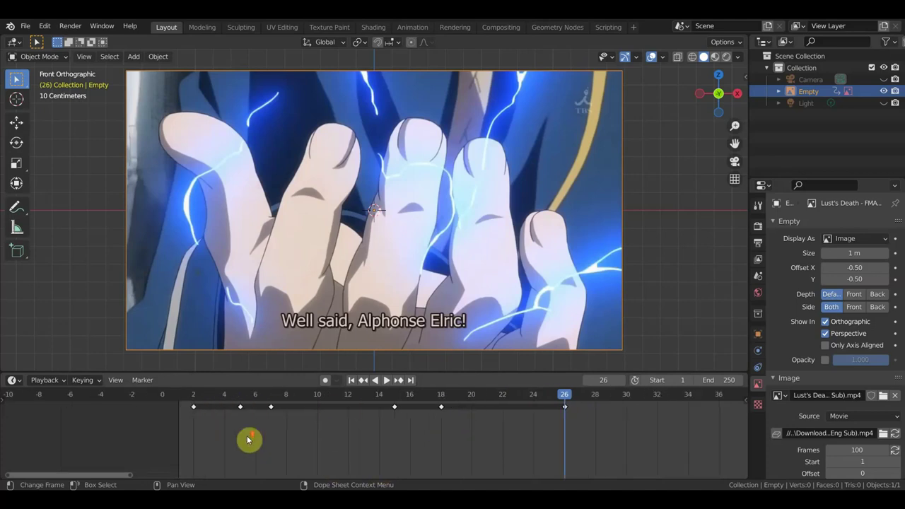
middle_drag(446, 424, 437, 459)
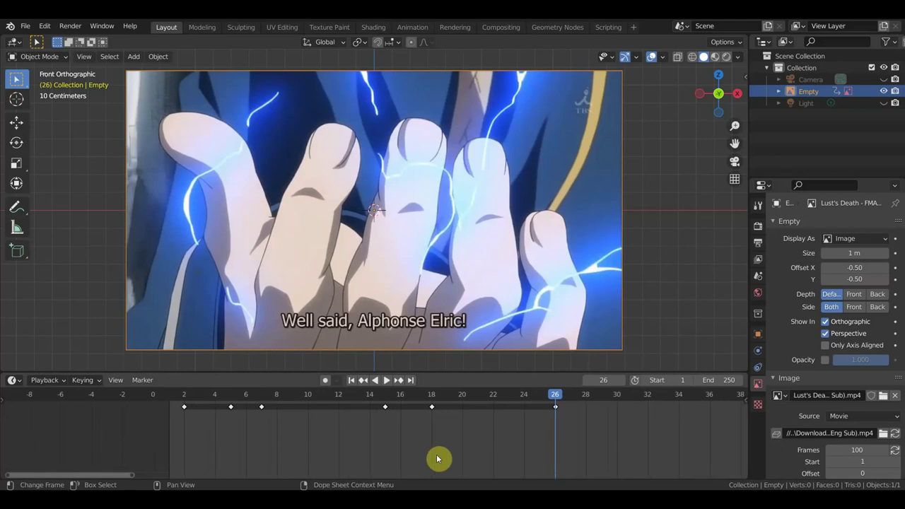
mouse_move(553, 397)
mouse_down()
mouse_move(116, 398)
mouse_move(277, 406)
mouse_move(163, 398)
mouse_move(196, 400)
mouse_move(170, 396)
mouse_move(182, 394)
mouse_move(396, 438)
mouse_move(643, 444)
mouse_up()
key(space)
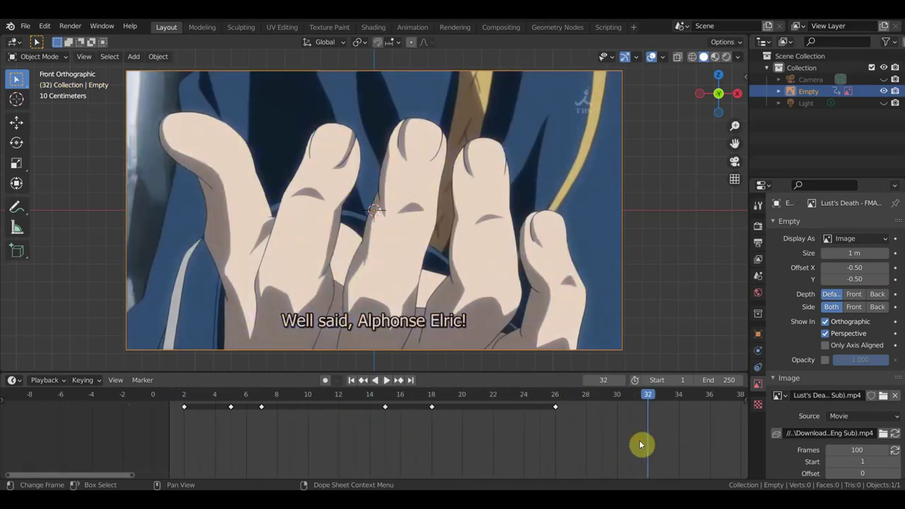
scroll(572, 433, down, 2)
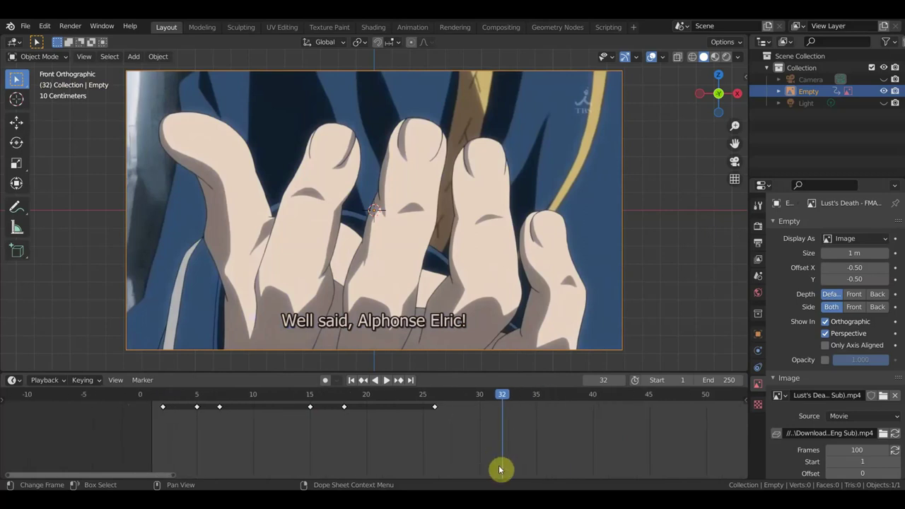
scroll(478, 428, up, 1)
scroll(479, 429, up, 1)
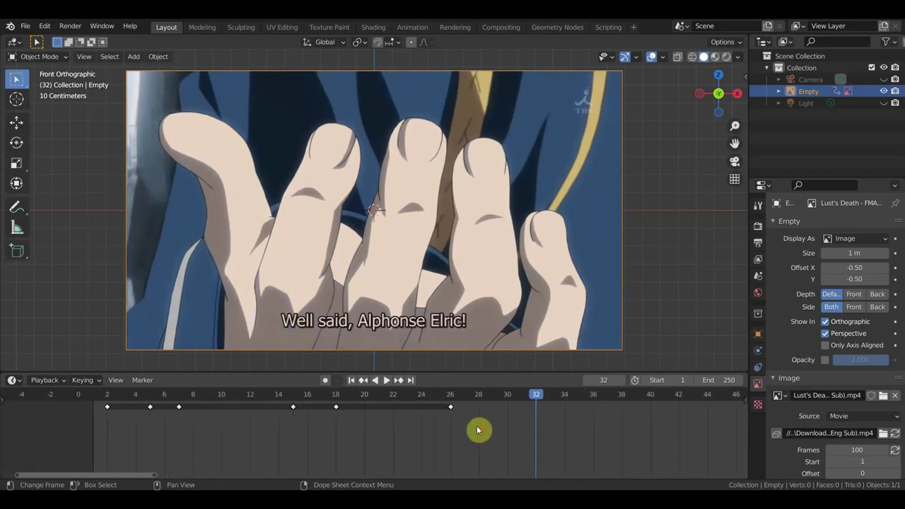
middle_drag(478, 430, 483, 447)
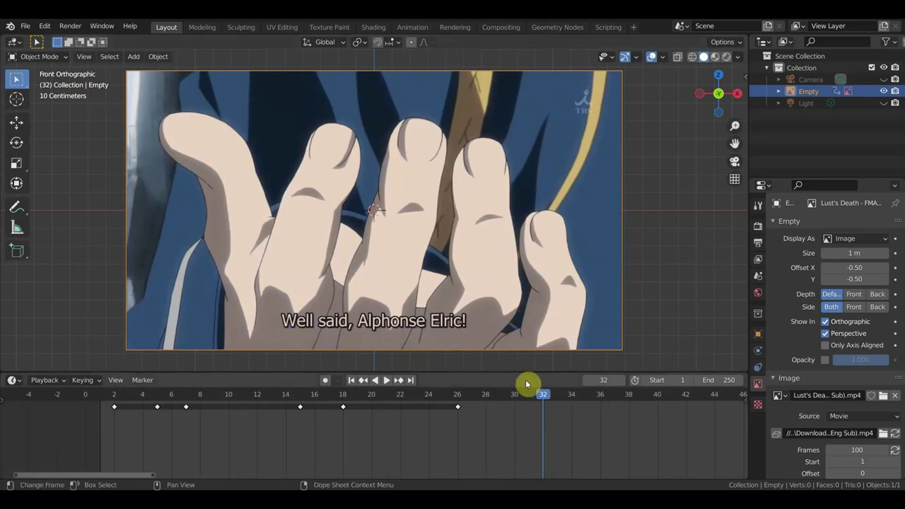
scroll(566, 429, down, 2)
mouse_move(565, 429)
middle_down()
mouse_move(479, 454)
mouse_move(380, 398)
middle_up()
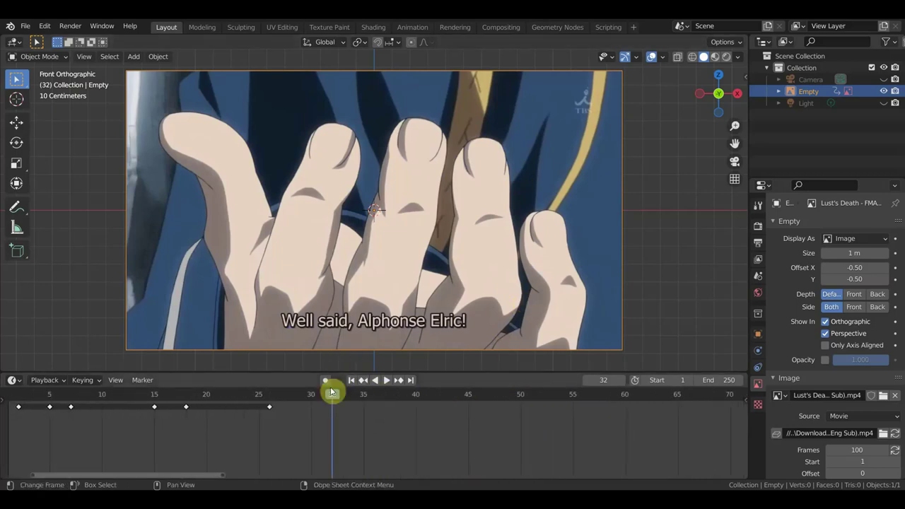
key(space)
- Scrub and play through the clip from frame 67 to around frame 85
mouse_move(460, 418)
mouse_down()
mouse_move(562, 420)
mouse_move(511, 412)
mouse_move(536, 420)
mouse_move(523, 425)
mouse_move(695, 448)
mouse_move(683, 444)
mouse_up()
mouse_move(683, 444)
middle_down()
mouse_move(478, 394)
mouse_move(426, 403)
middle_up()
key(space)
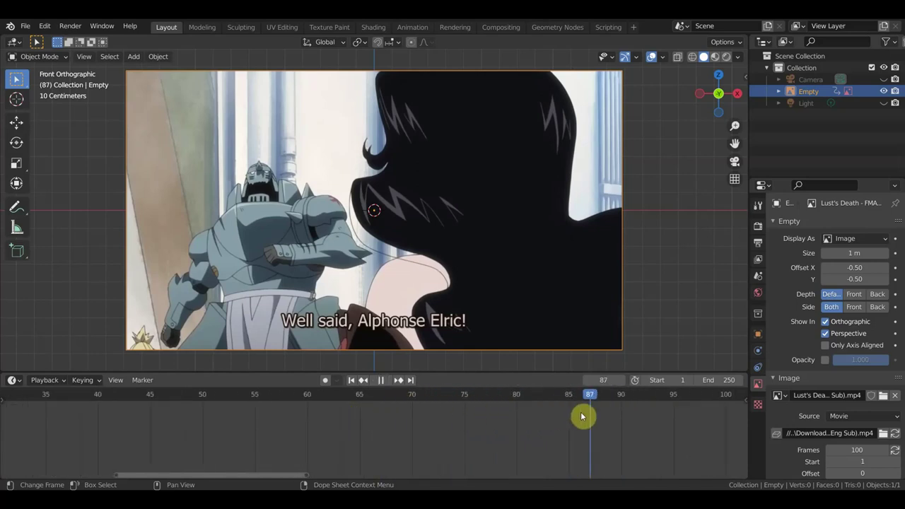
key(space)
drag(679, 424, 570, 424)
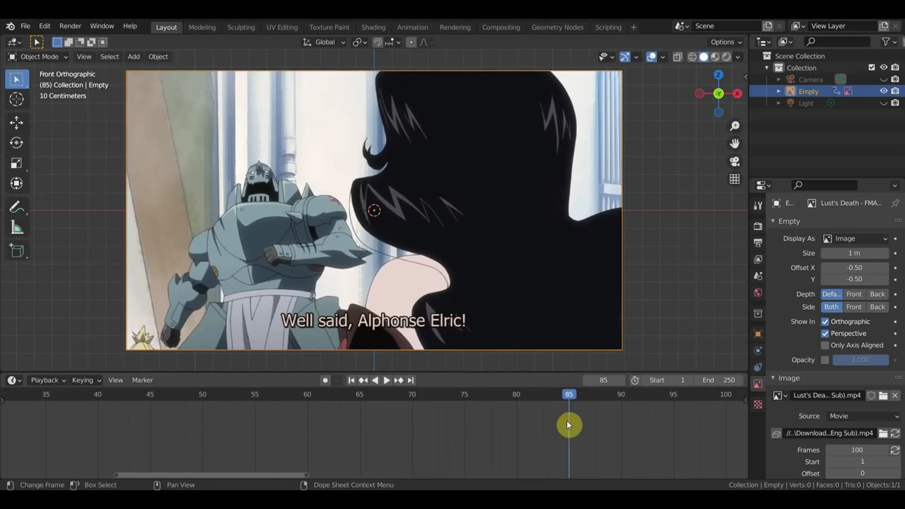
- Set the reference movie's frame count to 600, then scrub back to about frame 77
scroll(840, 433, down, 1)
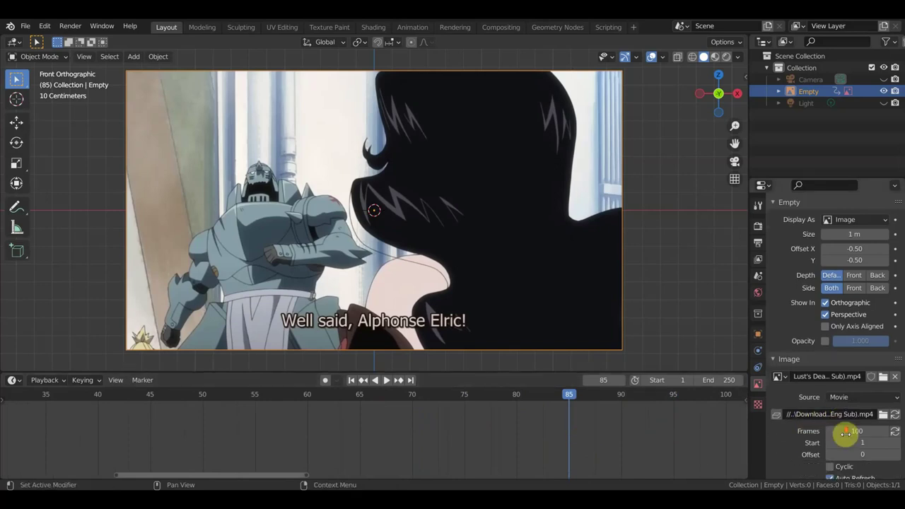
scroll(856, 340, up, 1)
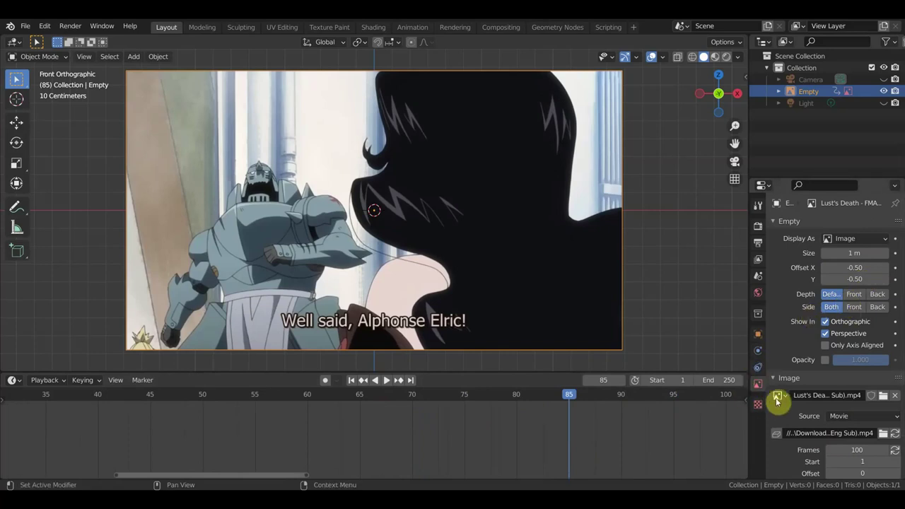
scroll(875, 412, down, 3)
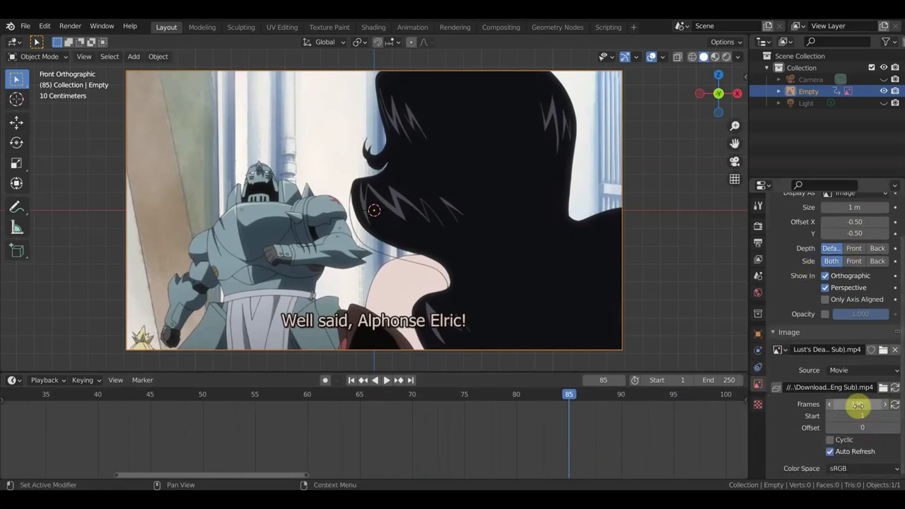
click(858, 404)
text(600)
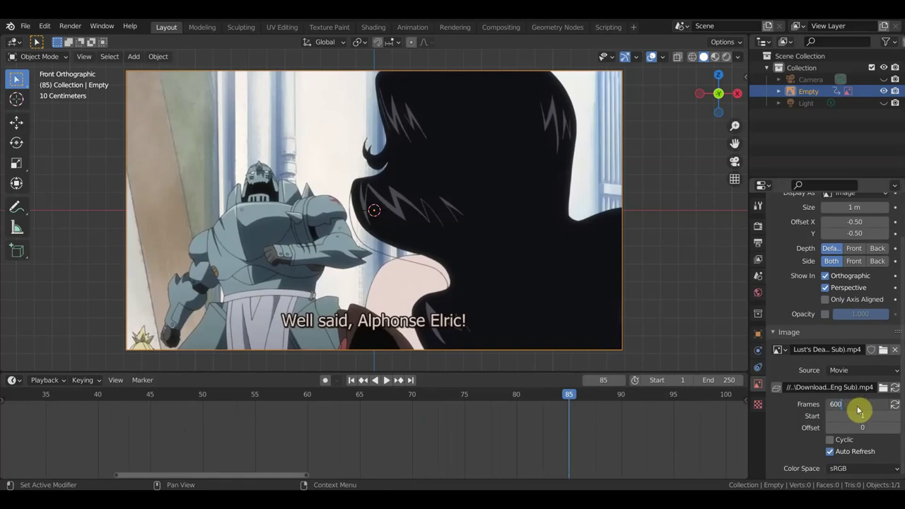
key(Return)
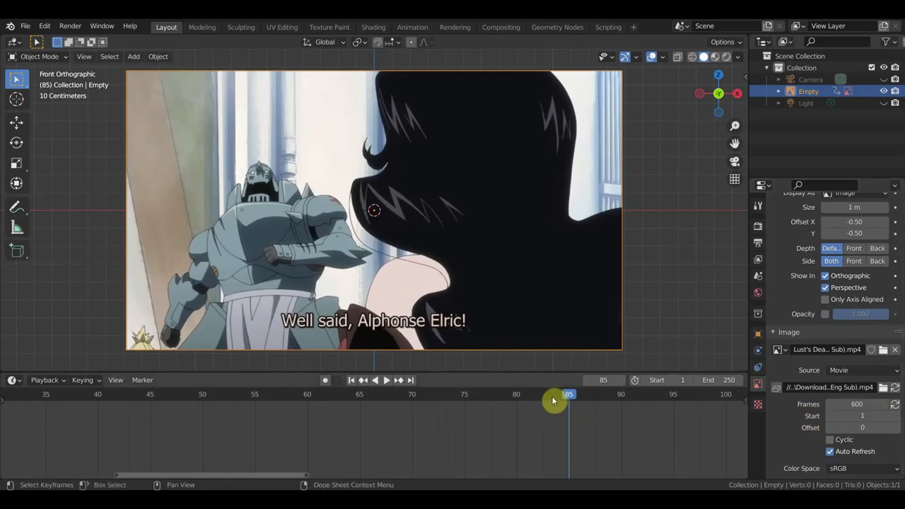
mouse_move(570, 396)
mouse_down()
mouse_move(234, 412)
mouse_move(491, 418)
mouse_move(612, 432)
mouse_move(144, 418)
mouse_move(462, 432)
mouse_move(250, 417)
mouse_move(297, 412)
mouse_move(226, 406)
mouse_move(275, 405)
mouse_move(238, 408)
mouse_move(266, 412)
mouse_move(251, 408)
mouse_up()
mouse_move(308, 420)
mouse_down()
mouse_move(482, 442)
mouse_move(596, 443)
mouse_up()
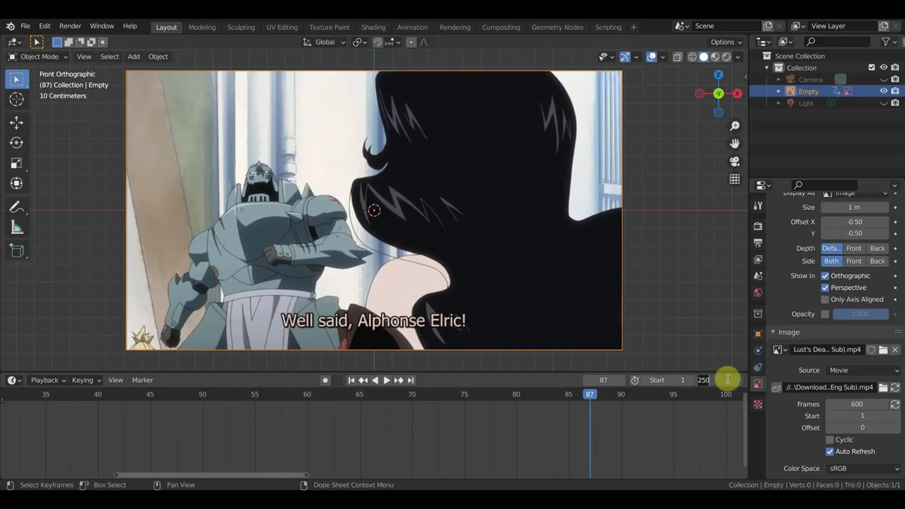
scroll(614, 438, down, 2)
scroll(613, 438, down, 2)
scroll(614, 438, down, 2)
scroll(614, 439, down, 3)
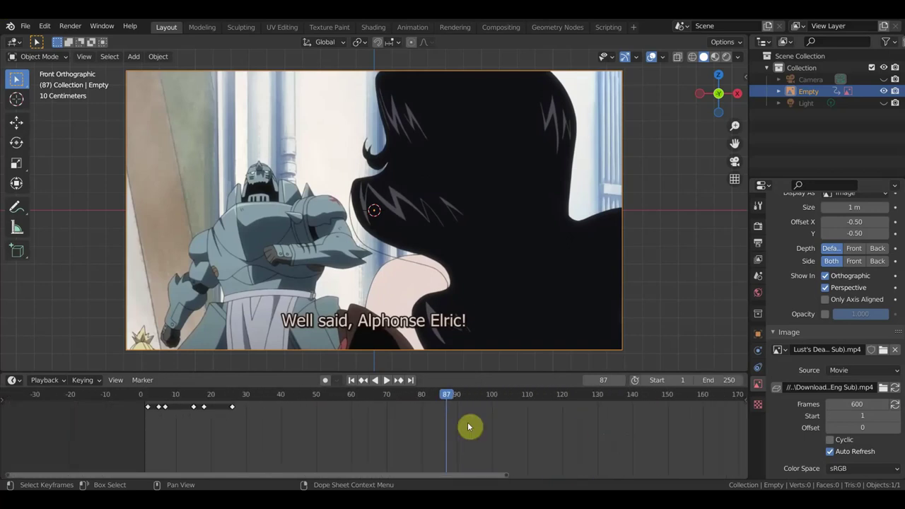
mouse_move(449, 399)
mouse_down()
mouse_move(563, 402)
mouse_move(291, 403)
mouse_move(360, 398)
mouse_move(328, 396)
mouse_move(402, 403)
mouse_move(310, 396)
mouse_move(390, 398)
mouse_move(333, 396)
mouse_move(343, 401)
mouse_up()
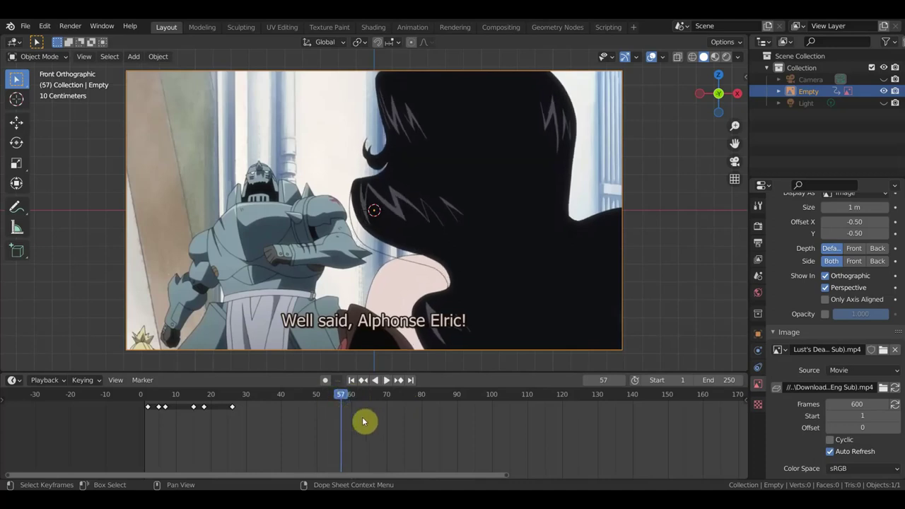
- Insert a rotation keyframe on the Empty at frame 57 and scrub through the following frames
key(i)
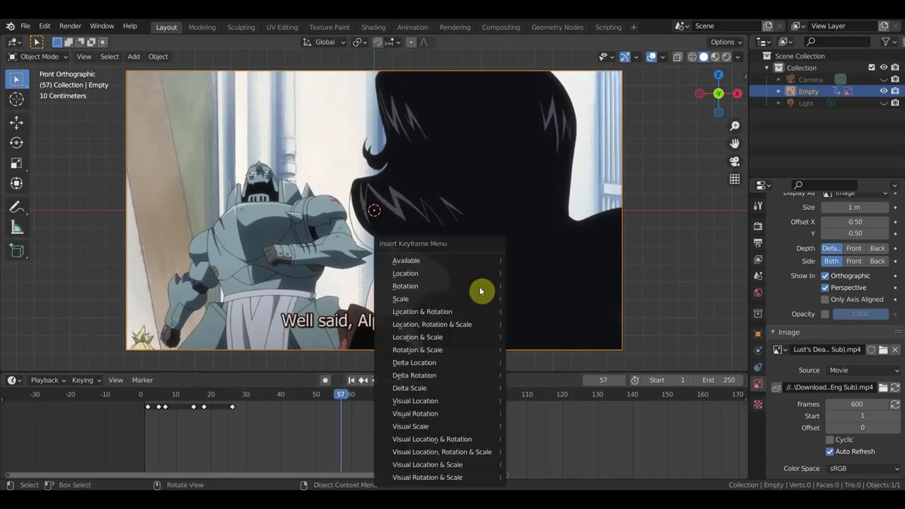
click(466, 282)
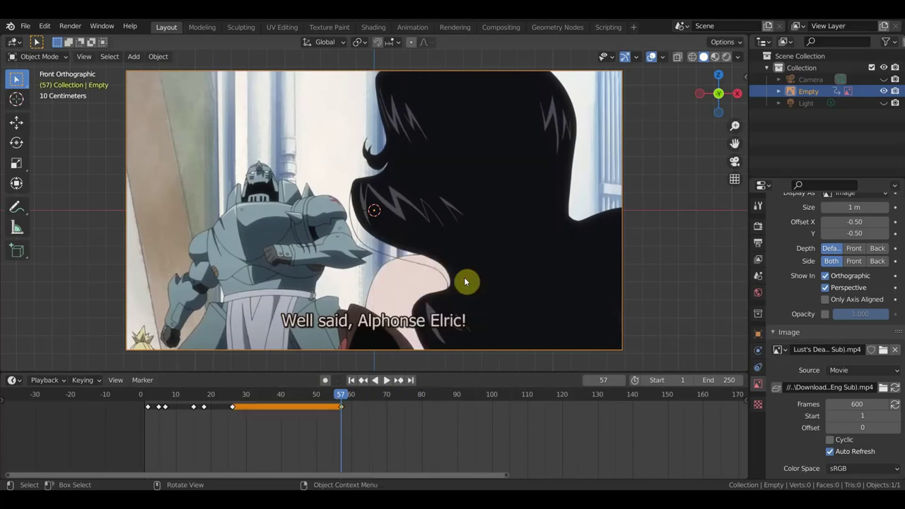
middle_drag(517, 434, 368, 393)
mouse_move(184, 394)
mouse_down()
mouse_move(376, 415)
mouse_move(313, 410)
mouse_move(343, 416)
mouse_move(334, 413)
mouse_up()
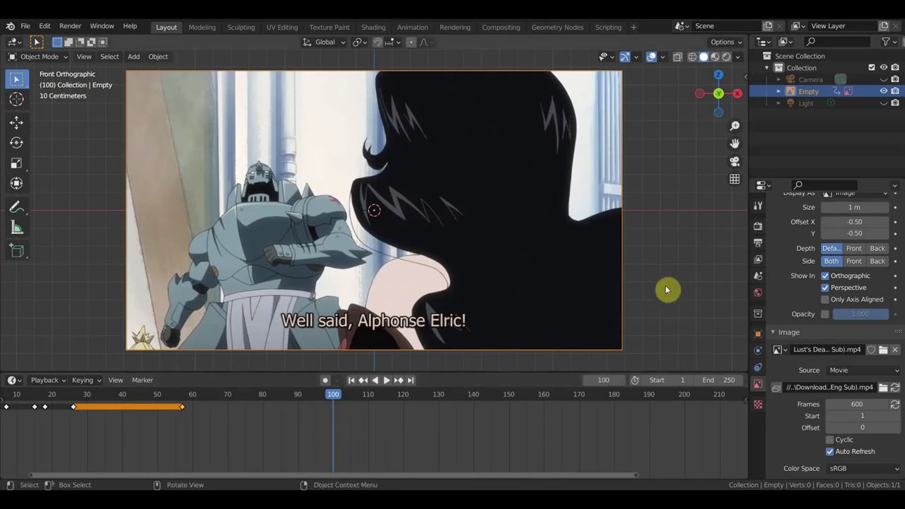
- Key the Empty's location at frame 100, then play back from frame 62
key(i)
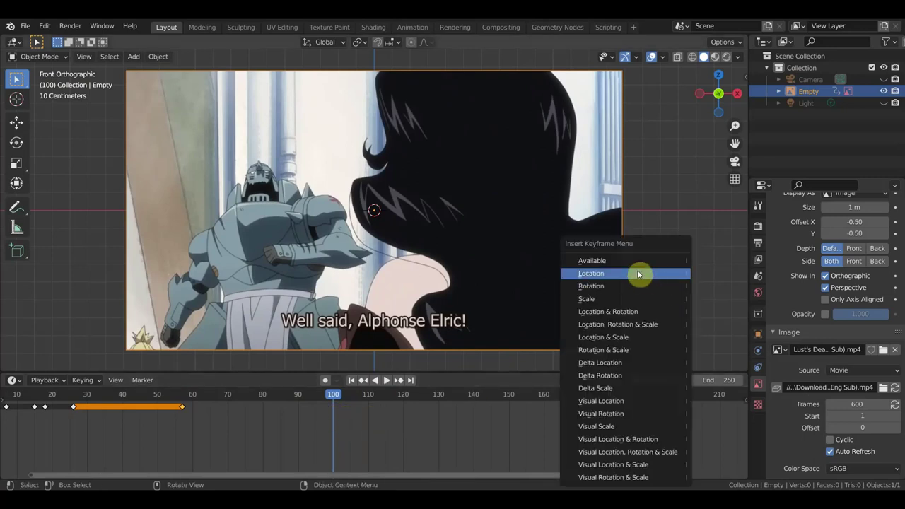
click(636, 276)
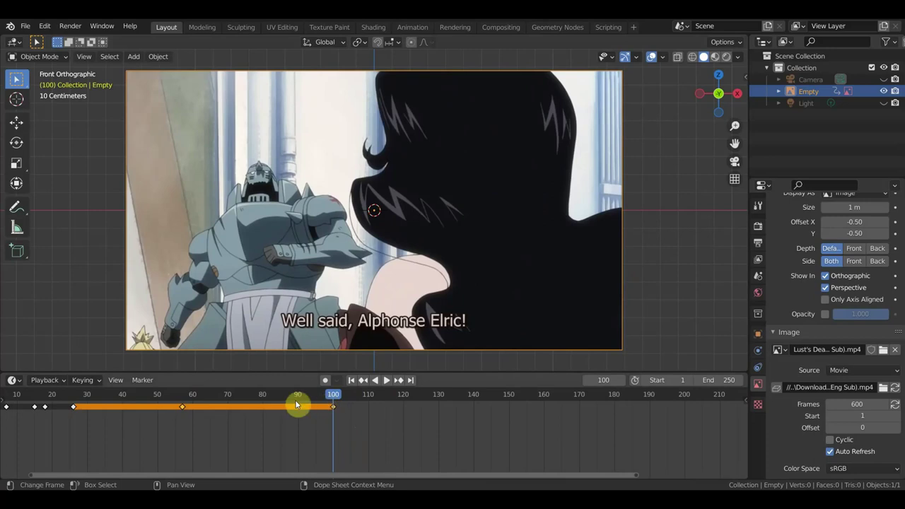
click(182, 407)
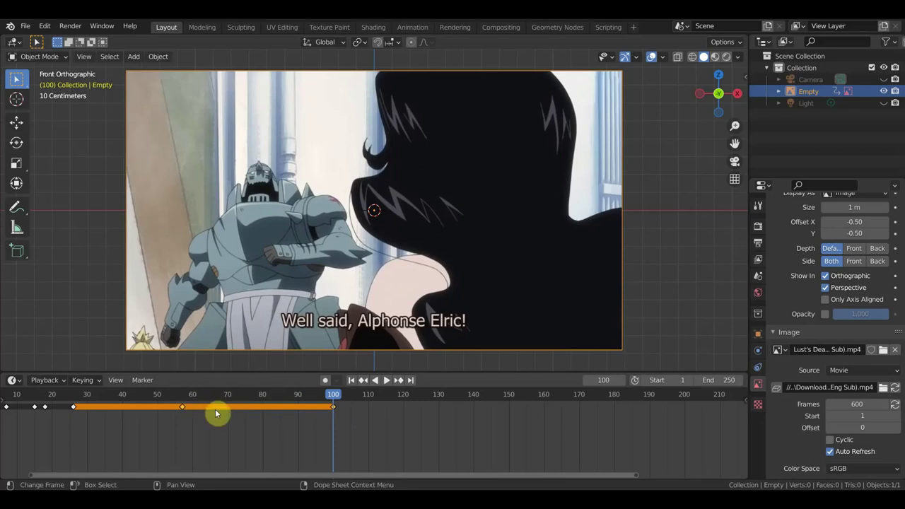
mouse_move(330, 395)
mouse_down()
mouse_move(198, 396)
mouse_move(309, 420)
mouse_move(203, 426)
mouse_move(329, 436)
mouse_move(182, 434)
mouse_move(335, 451)
mouse_move(215, 451)
mouse_move(370, 457)
mouse_move(325, 449)
mouse_move(340, 448)
mouse_move(432, 467)
mouse_move(411, 466)
mouse_up()
key(space)
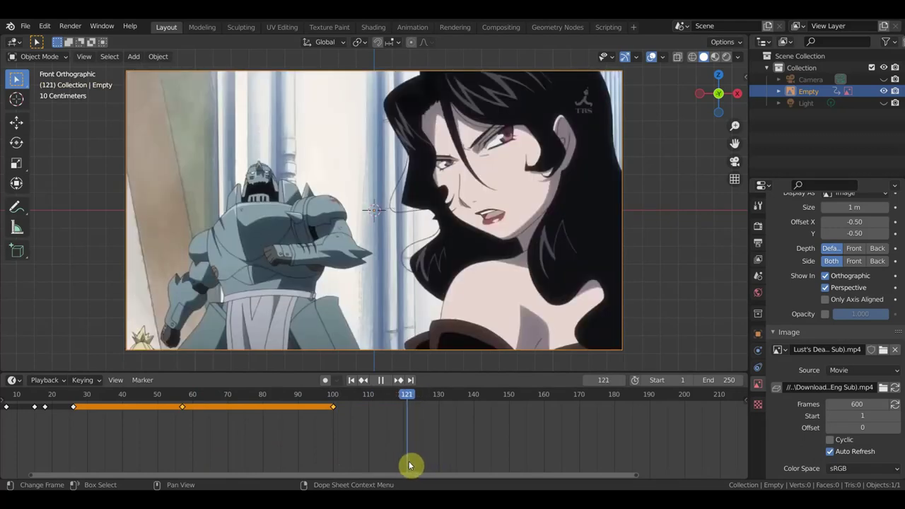
- Add a keyframe to the Empty at frame 121 and zoom into the timeline
scroll(380, 426, up, 2)
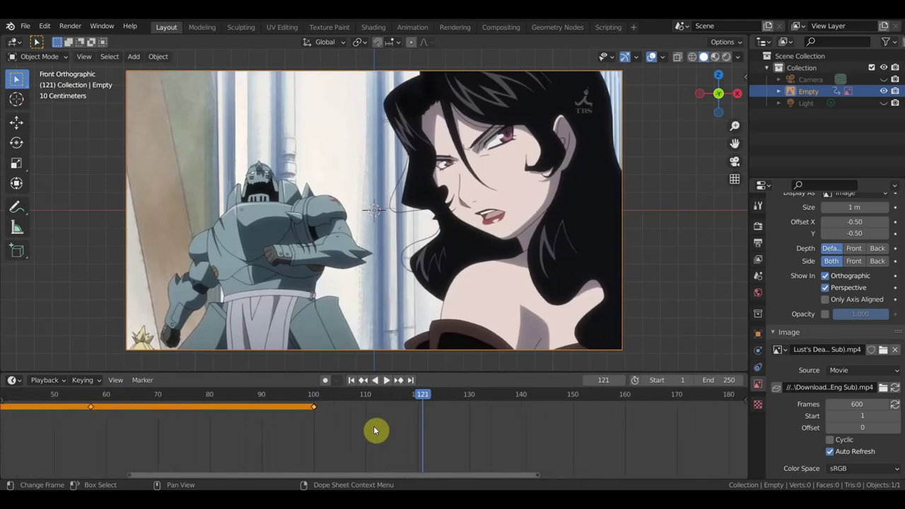
key(i)
click(681, 291)
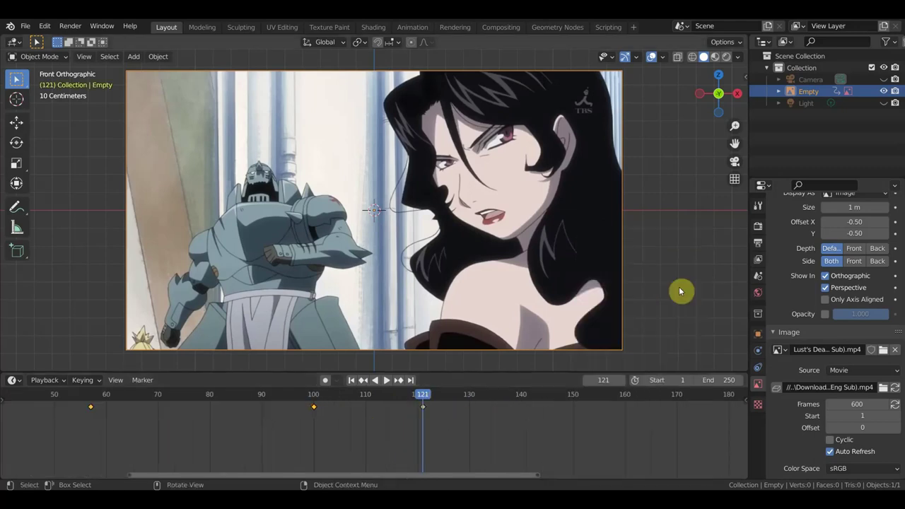
scroll(358, 454, up, 2)
scroll(362, 452, up, 2)
scroll(366, 449, up, 1)
scroll(367, 449, up, 1)
scroll(366, 442, up, 1)
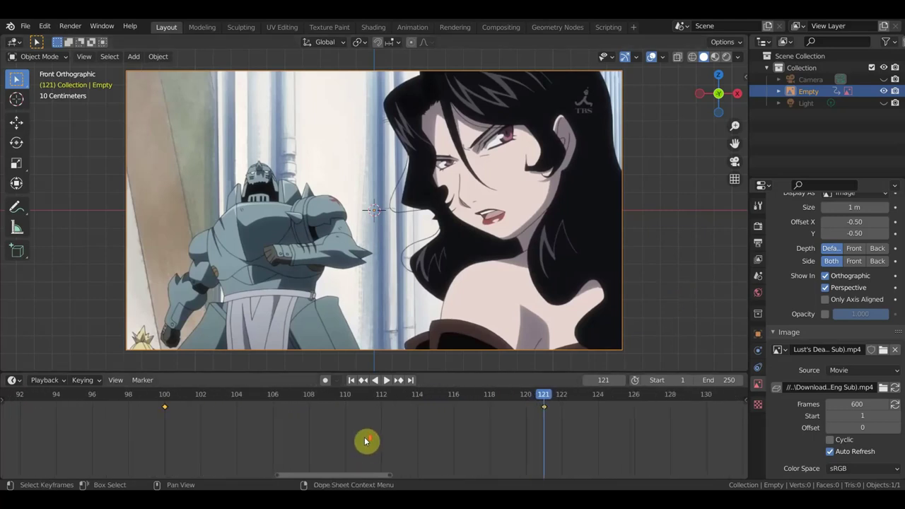
- Step through the drawings from frame 102 to 122 to check where each one changes
click(201, 395)
key(space)
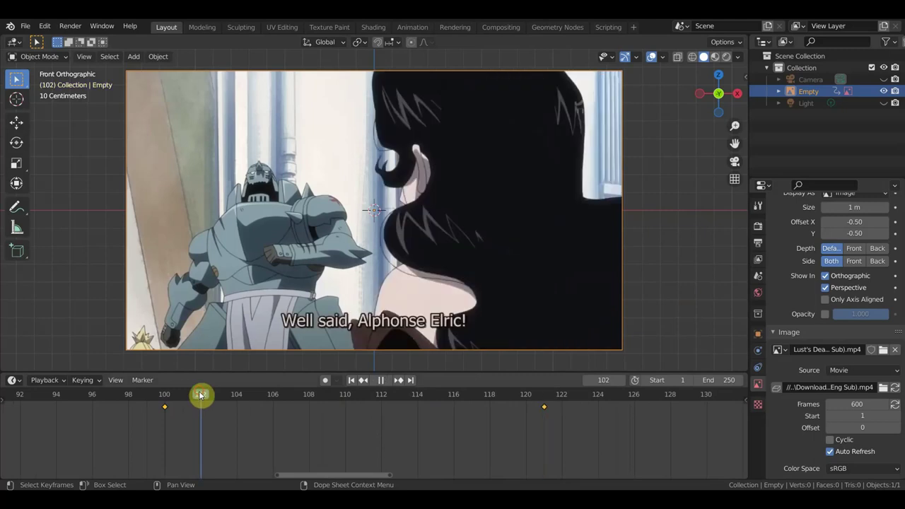
click(237, 396)
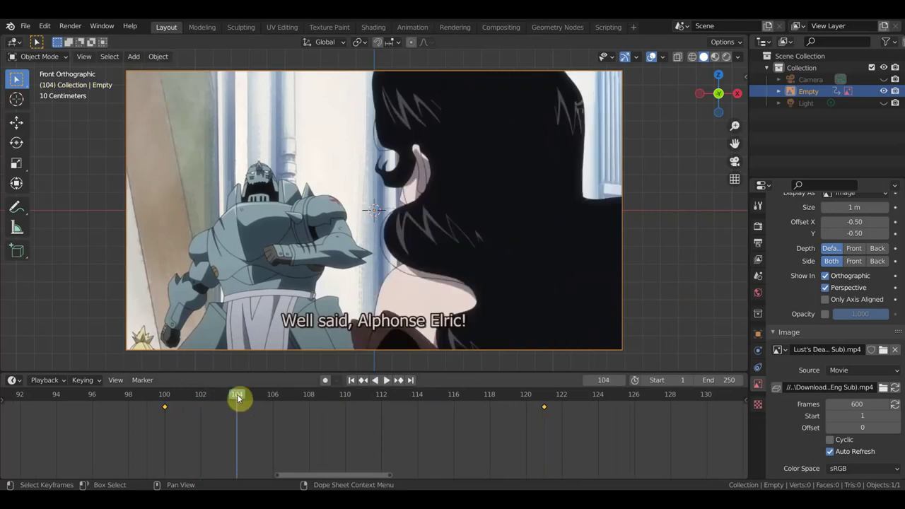
click(272, 400)
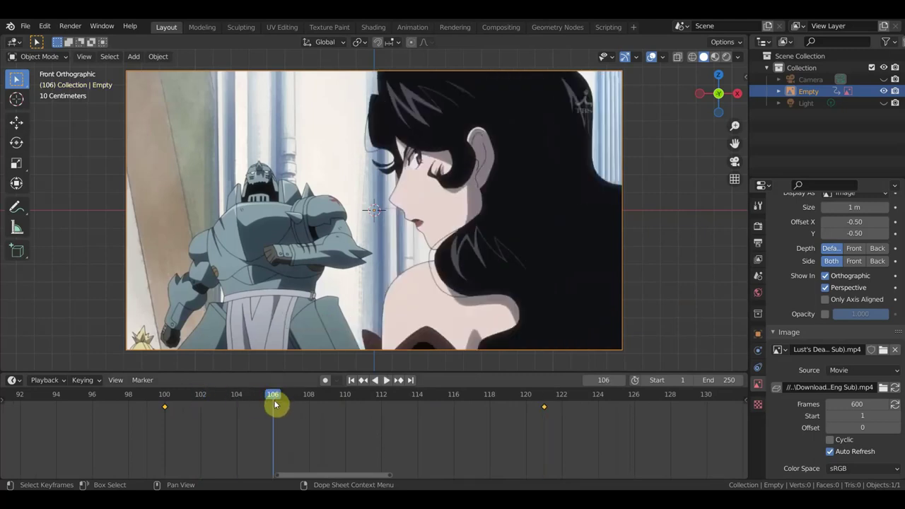
click(346, 400)
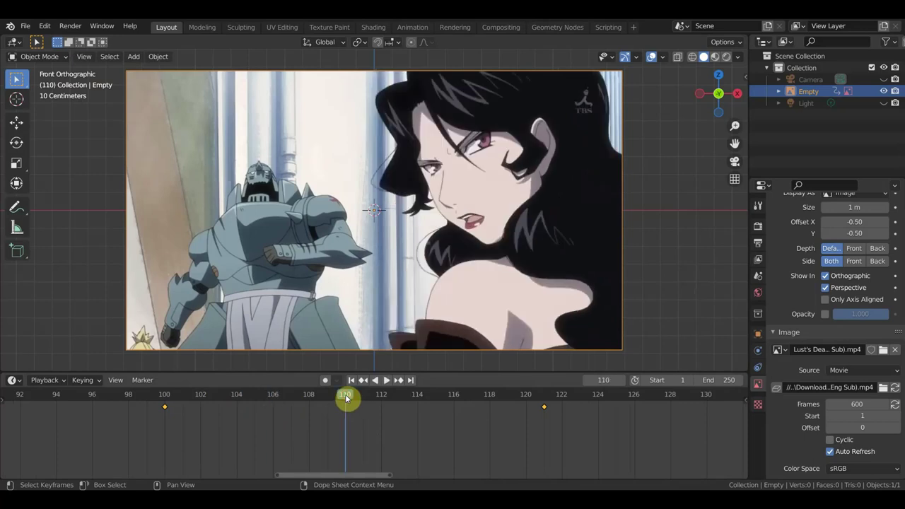
click(315, 399)
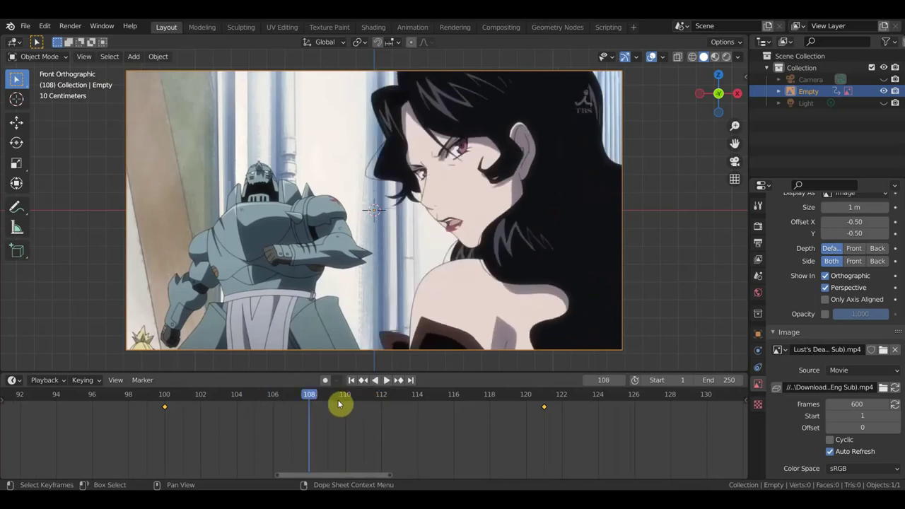
click(344, 401)
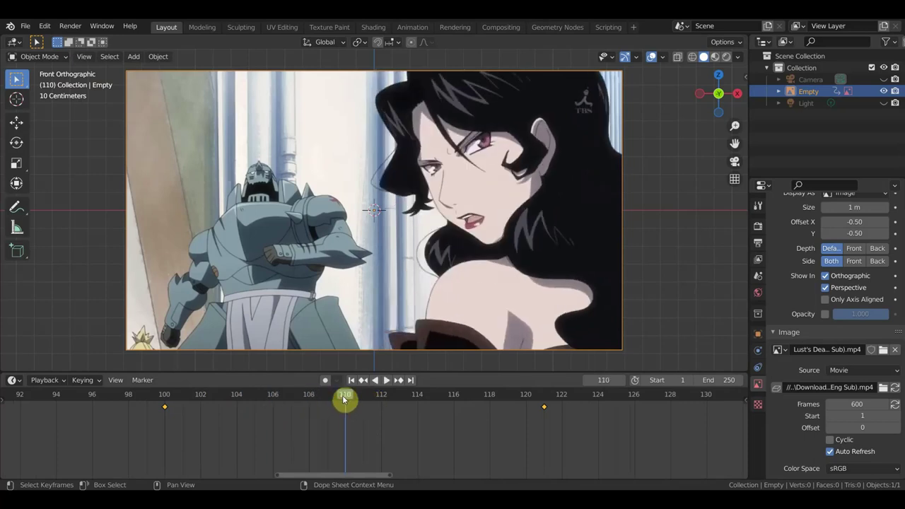
click(417, 400)
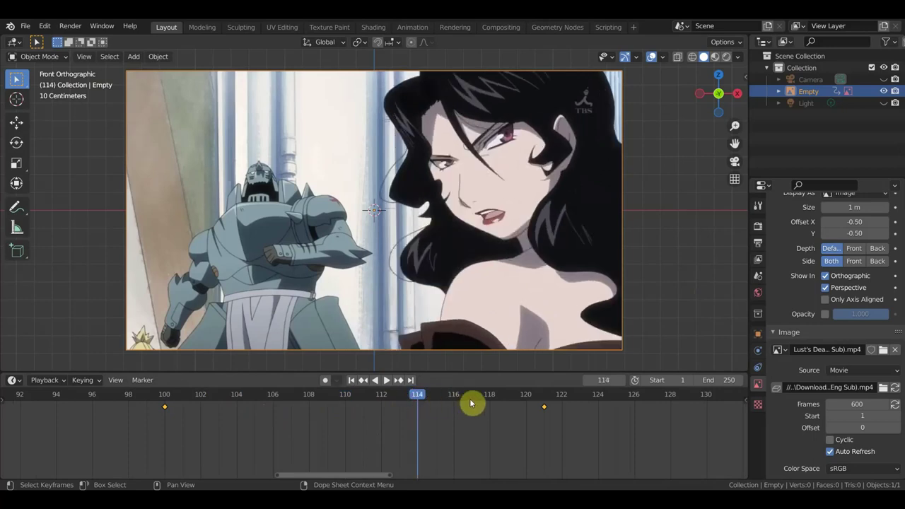
click(457, 398)
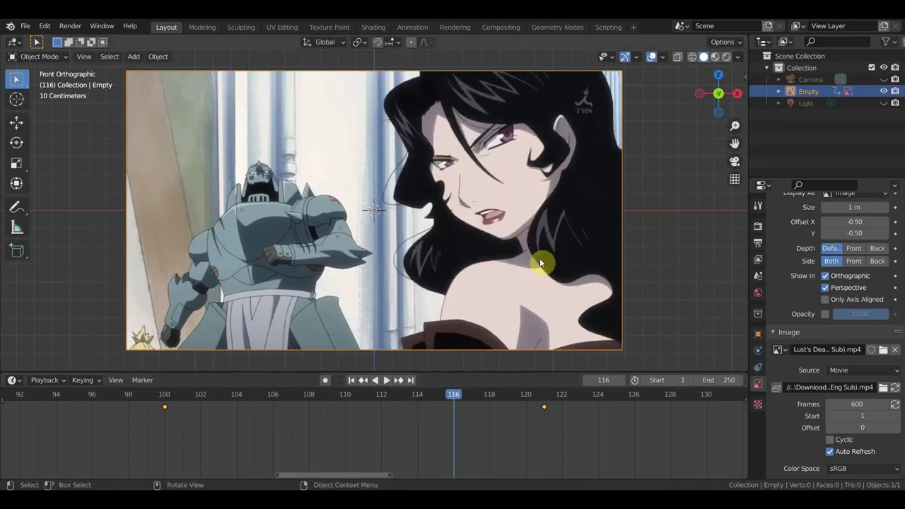
click(494, 398)
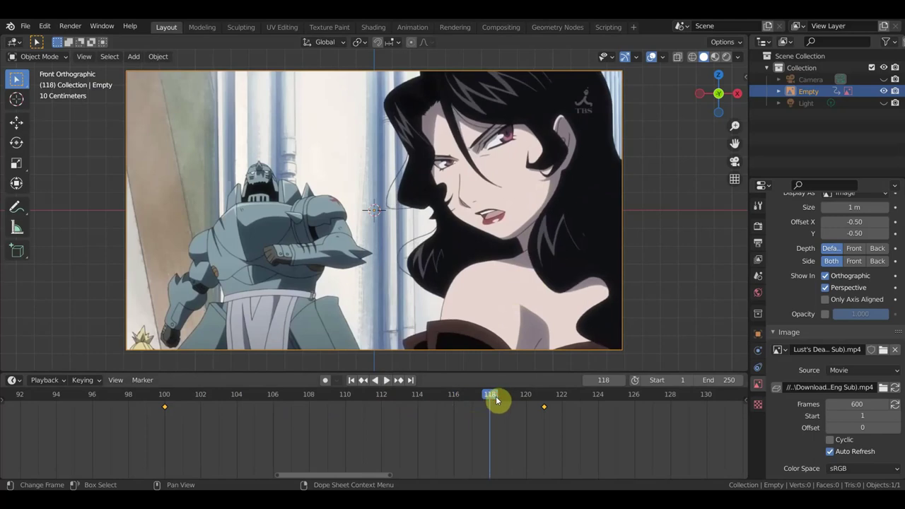
click(528, 398)
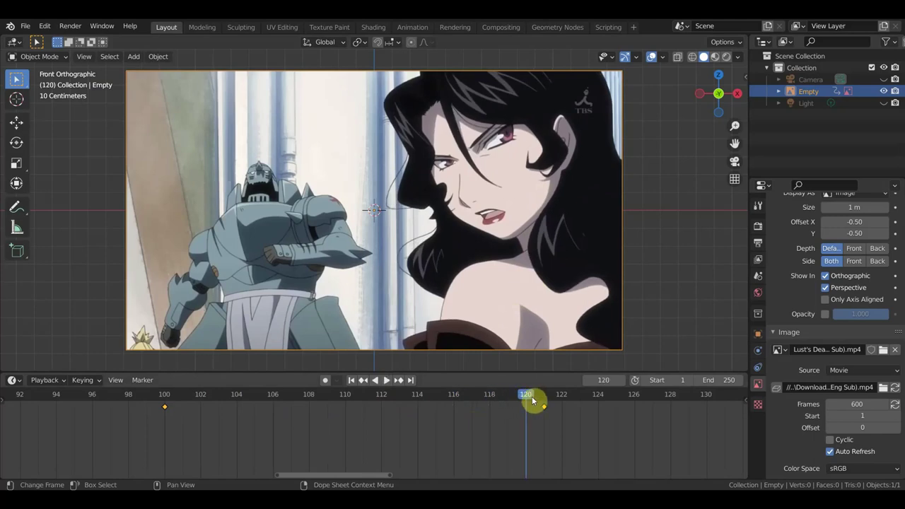
key(space)
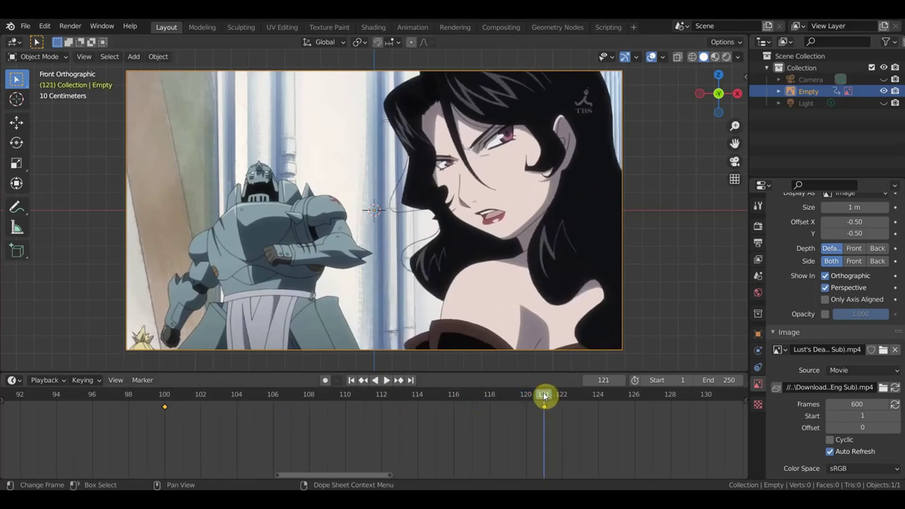
click(561, 397)
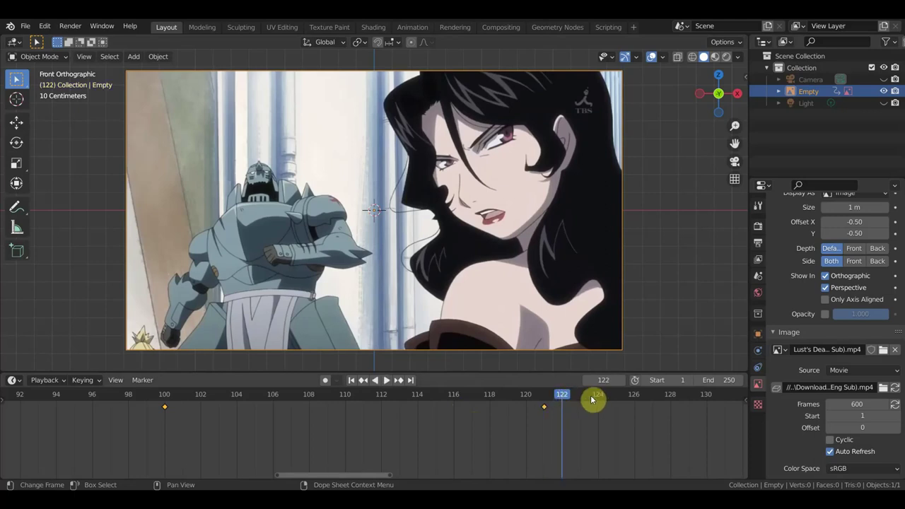
click(596, 401)
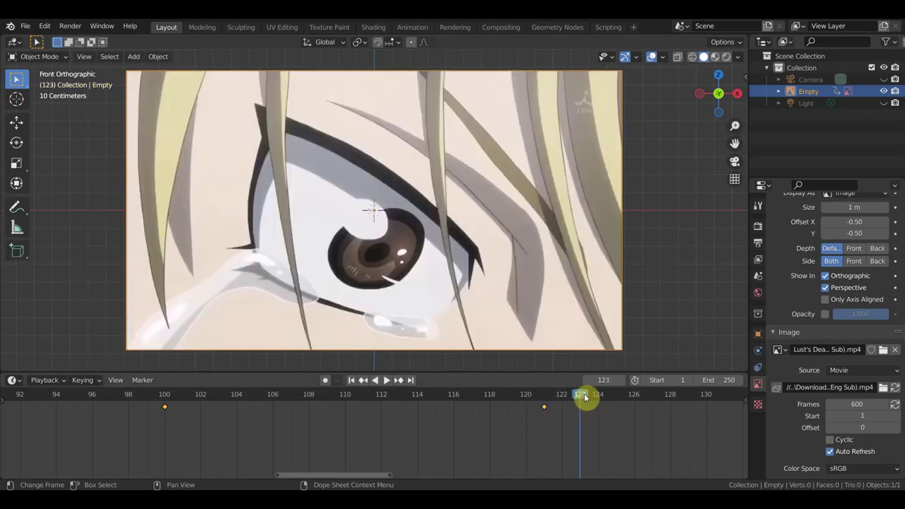
drag(584, 398, 570, 397)
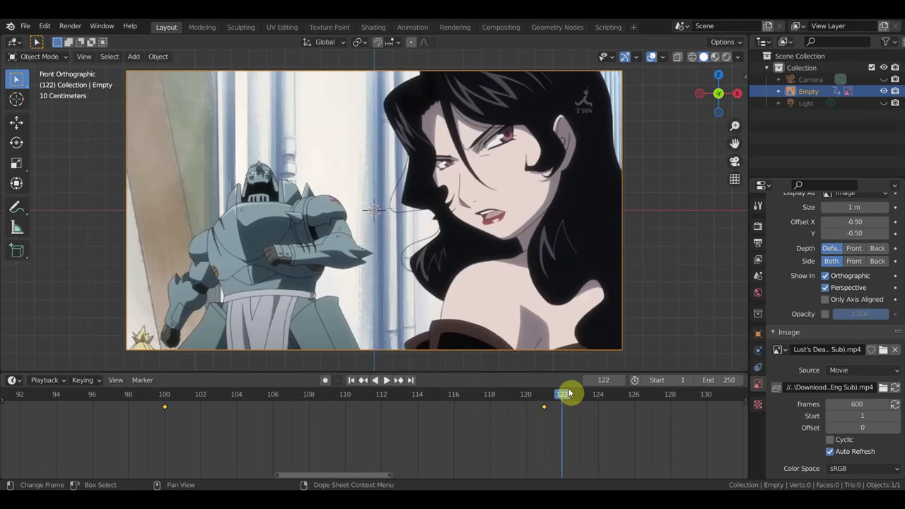
- Move back to around frame 102 and keyframe the Empty at frame 105
scroll(547, 427, down, 2)
scroll(426, 413, up, 3)
scroll(426, 412, up, 1)
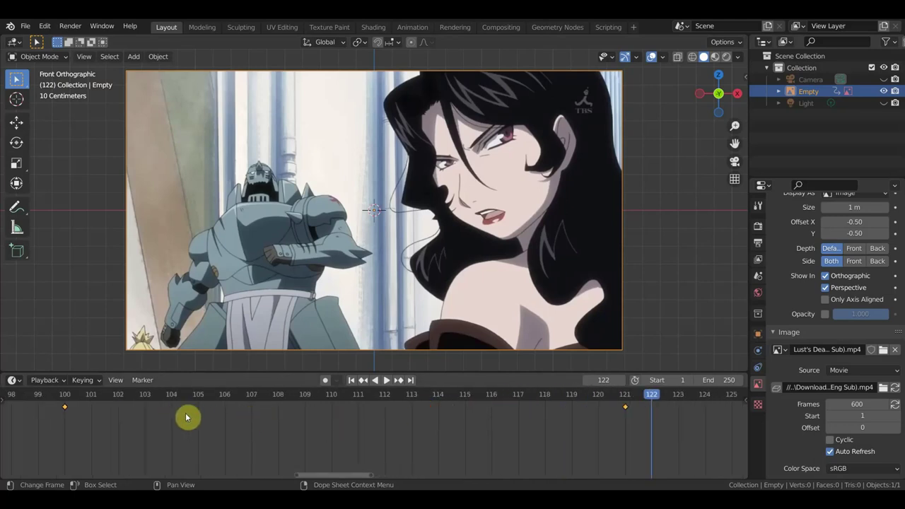
mouse_move(148, 400)
mouse_down()
mouse_move(115, 396)
mouse_move(198, 401)
mouse_up()
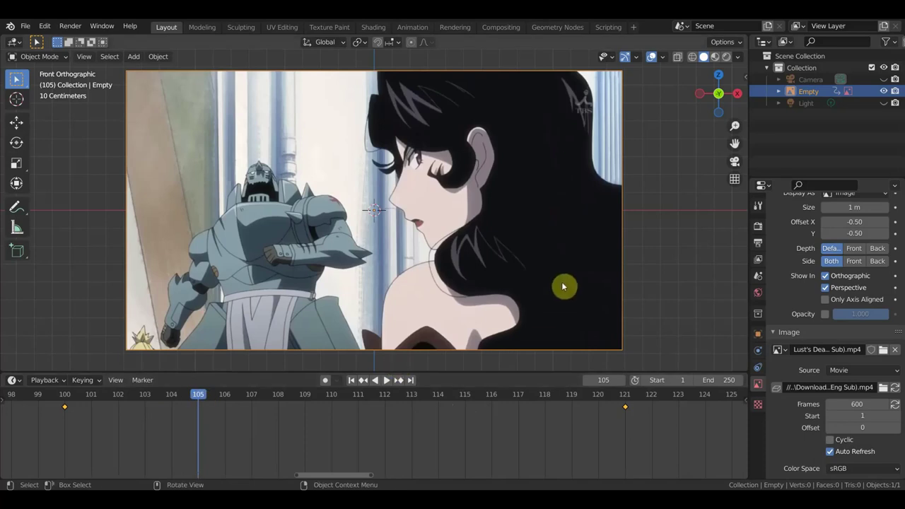
key(i)
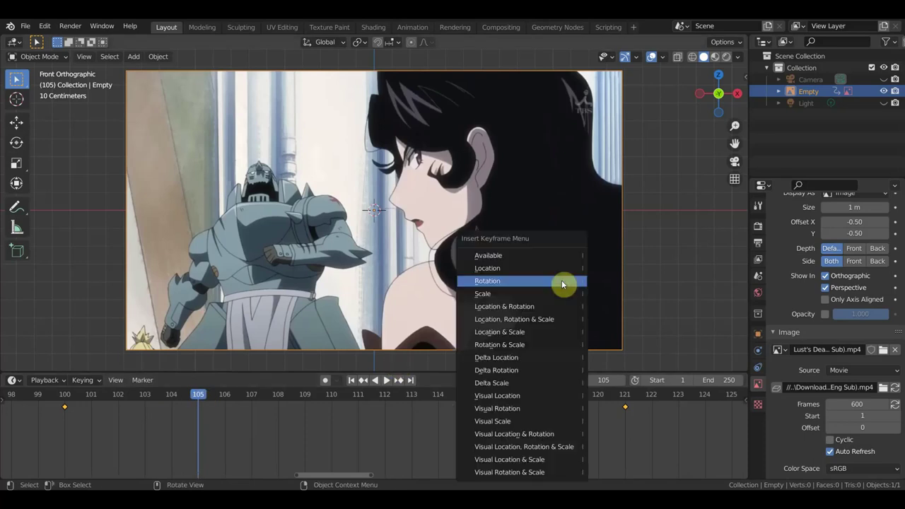
click(541, 269)
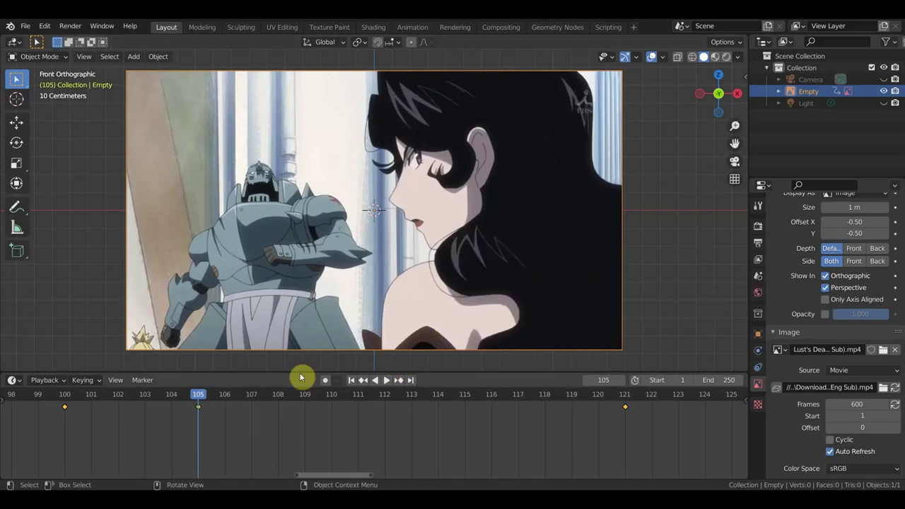
- Keyframe the Empty at frames 107 and 110, then move to frame 112
drag(226, 396, 244, 399)
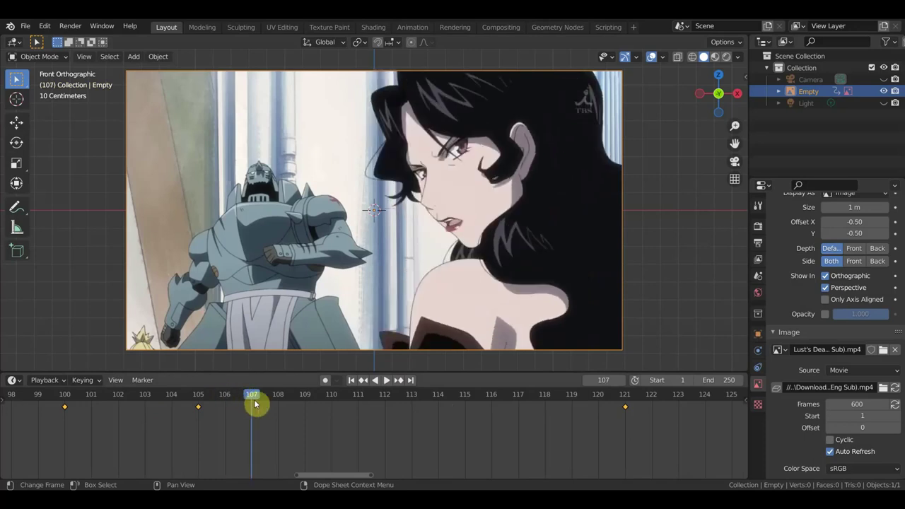
key(i)
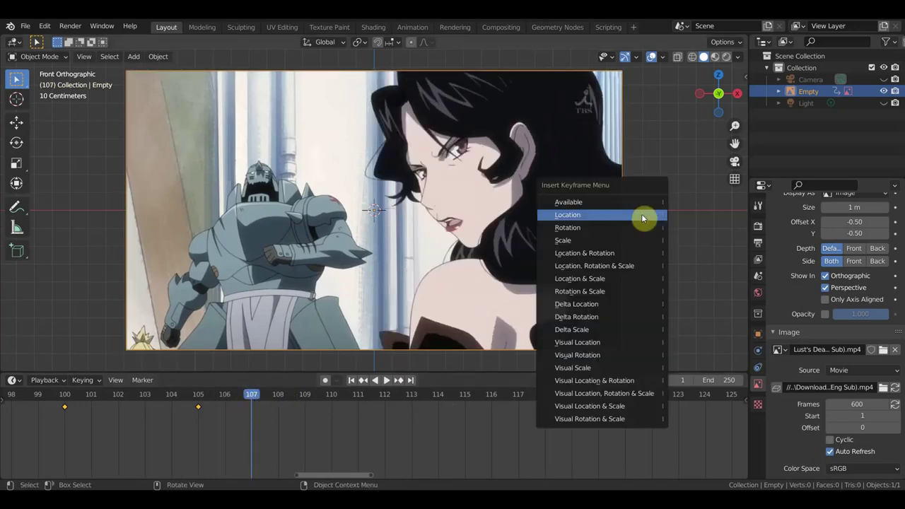
click(643, 218)
key(space)
drag(297, 401, 342, 396)
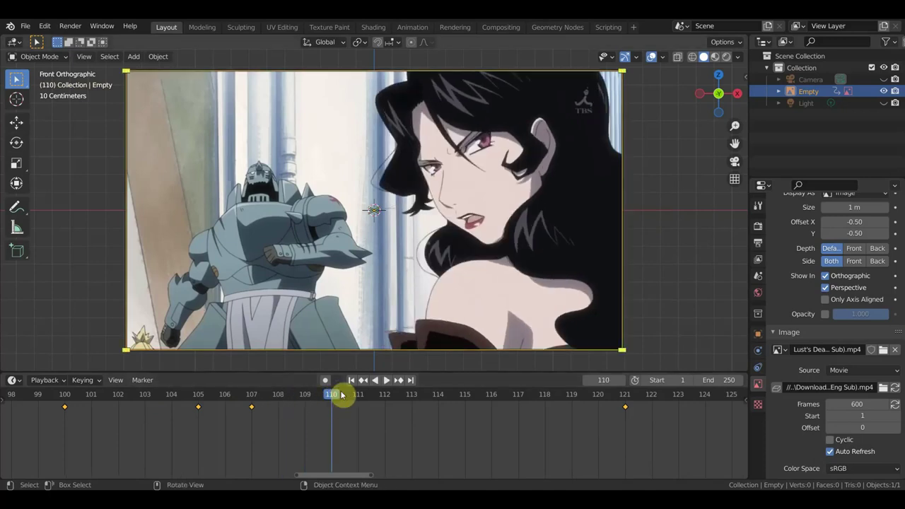
key(i)
click(659, 214)
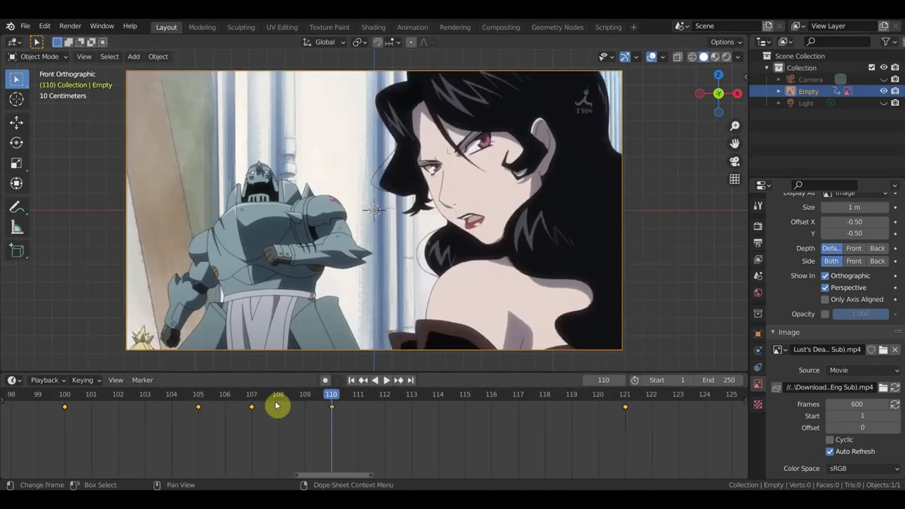
click(386, 404)
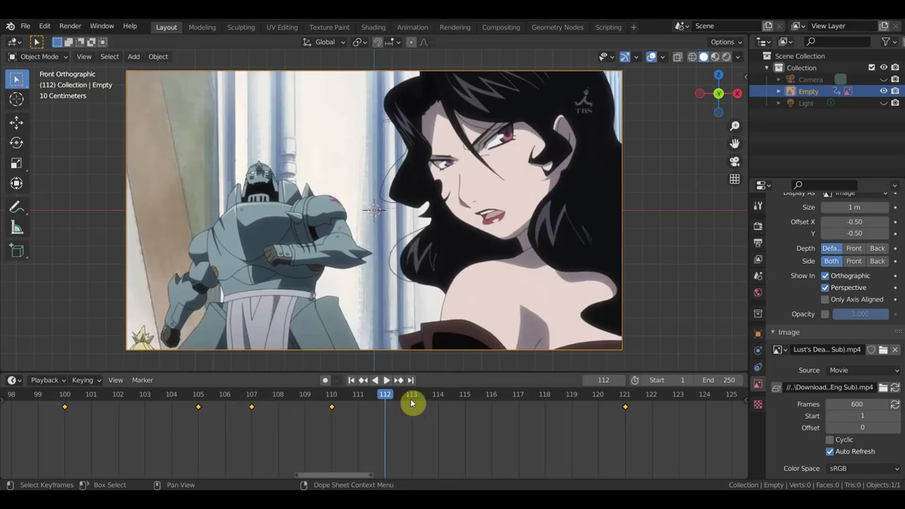
- Keyframe the Empty at frames 112, 116 and 118, then scrub forward to frame 121
key(i)
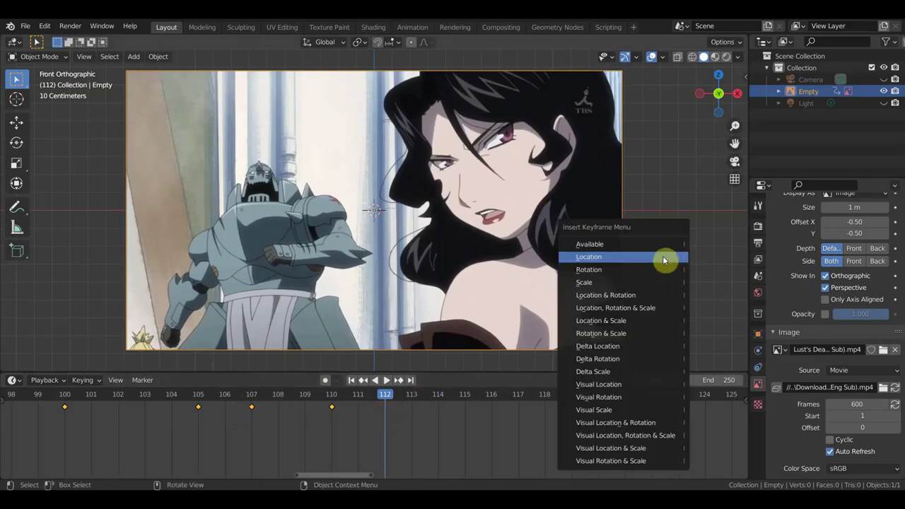
click(663, 260)
key(space)
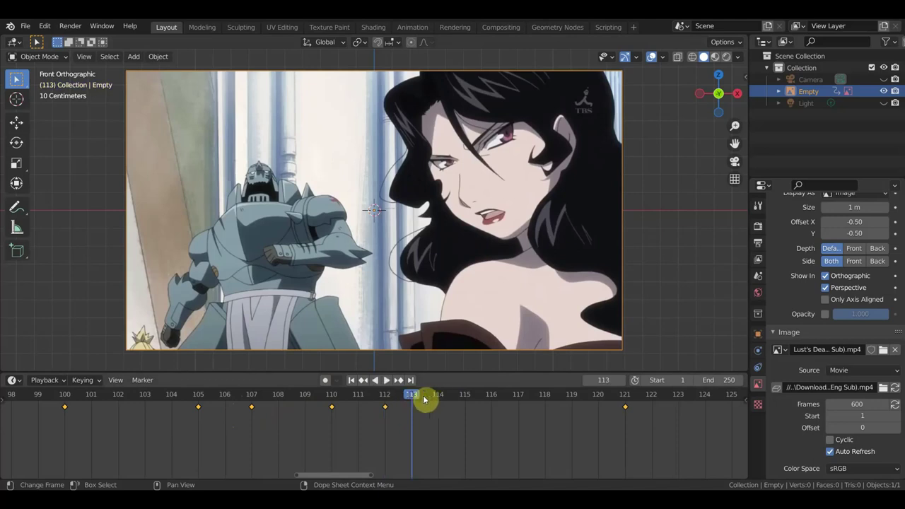
key(space)
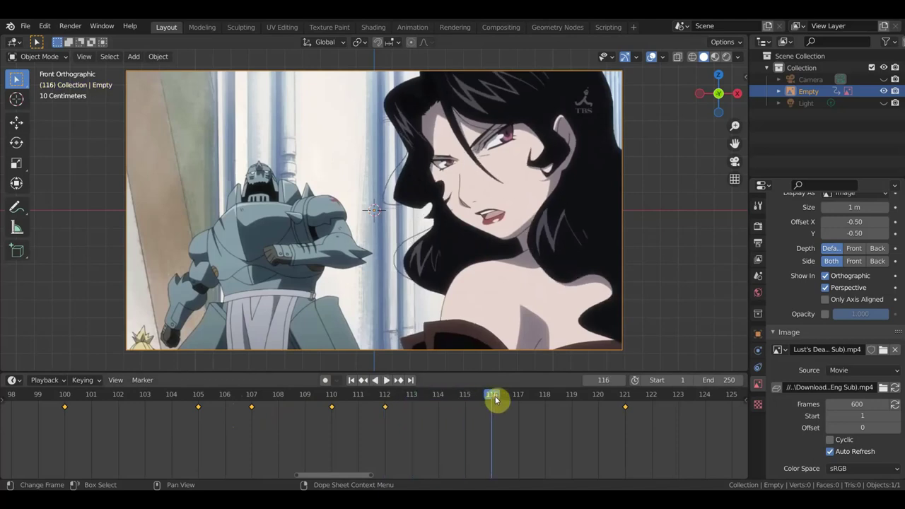
key(i)
click(672, 253)
click(519, 396)
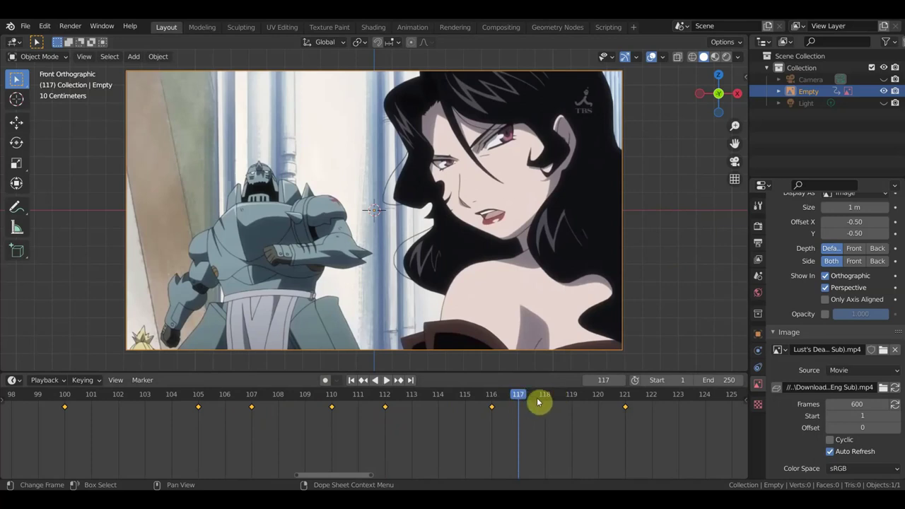
click(545, 399)
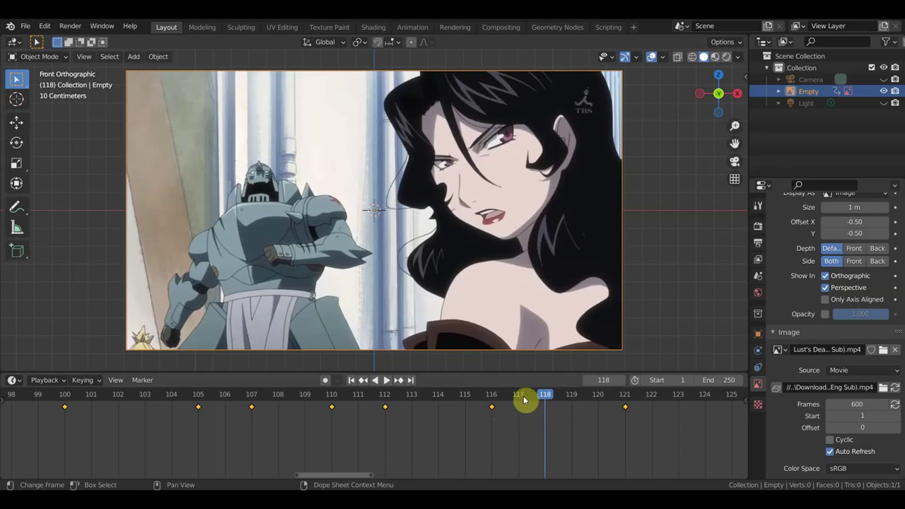
key(i)
click(641, 287)
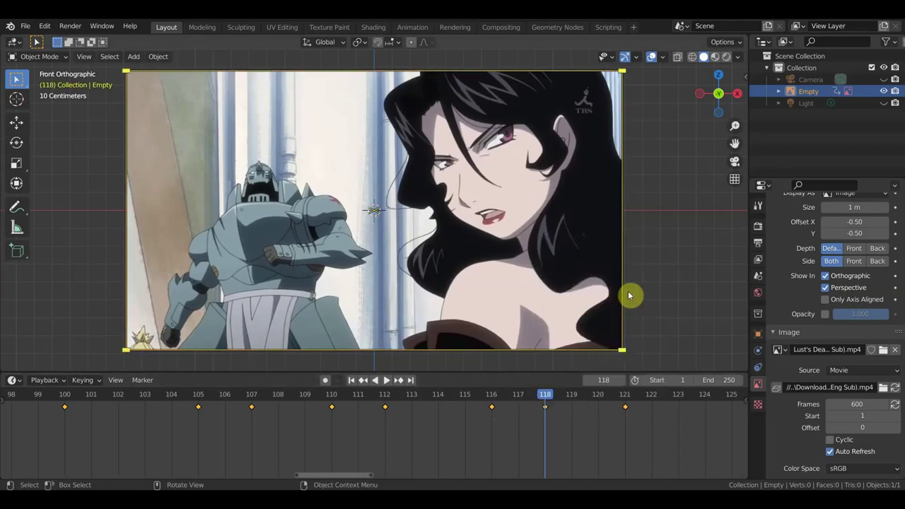
click(579, 398)
drag(583, 400, 628, 398)
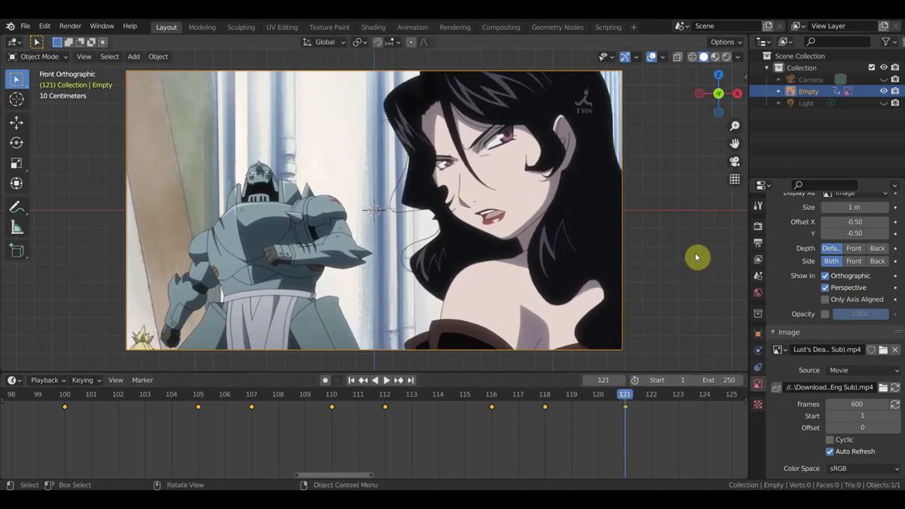
- Pan and zoom the dope sheet out until all keyframes from frame 1 to 121 are visible
scroll(418, 440, down, 1)
middle_drag(488, 439, 537, 450)
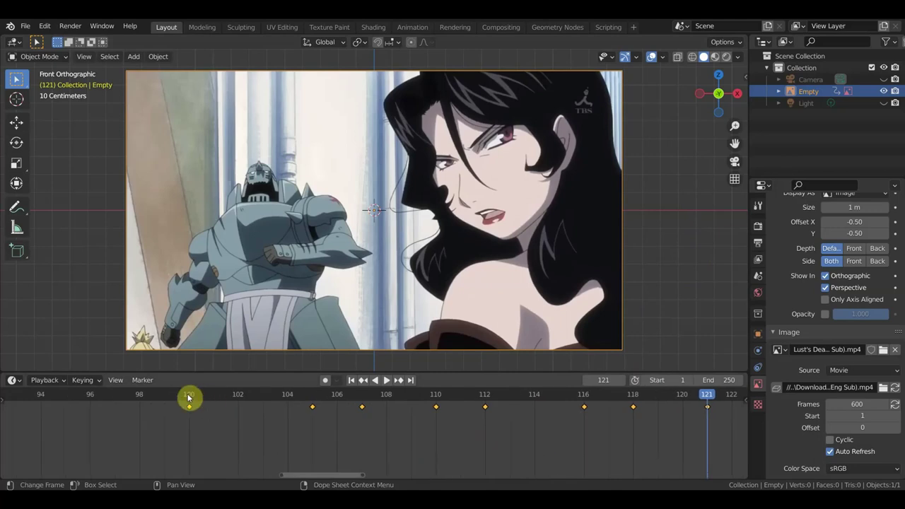
middle_drag(540, 460, 511, 469)
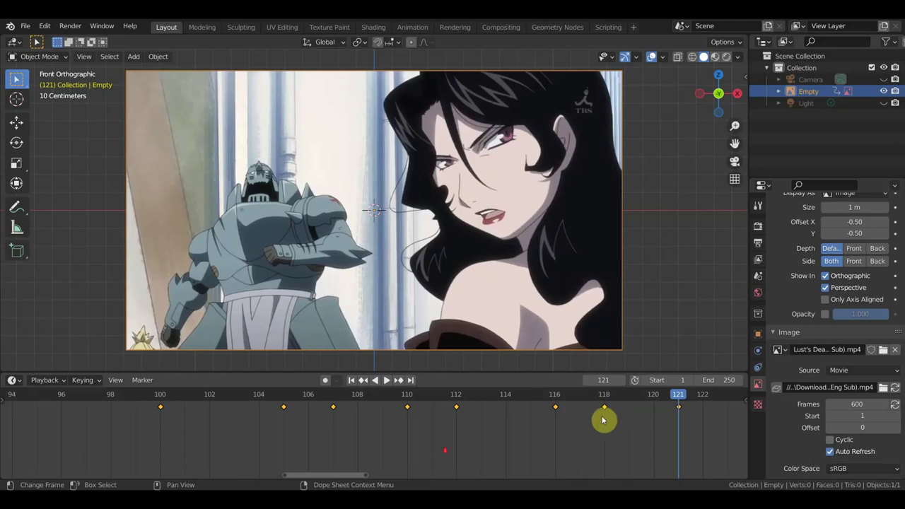
scroll(565, 460, down, 3)
mouse_move(340, 443)
ctrl+middle_down()
mouse_move(256, 418)
mouse_move(408, 430)
mouse_move(333, 429)
ctrl+middle_up()
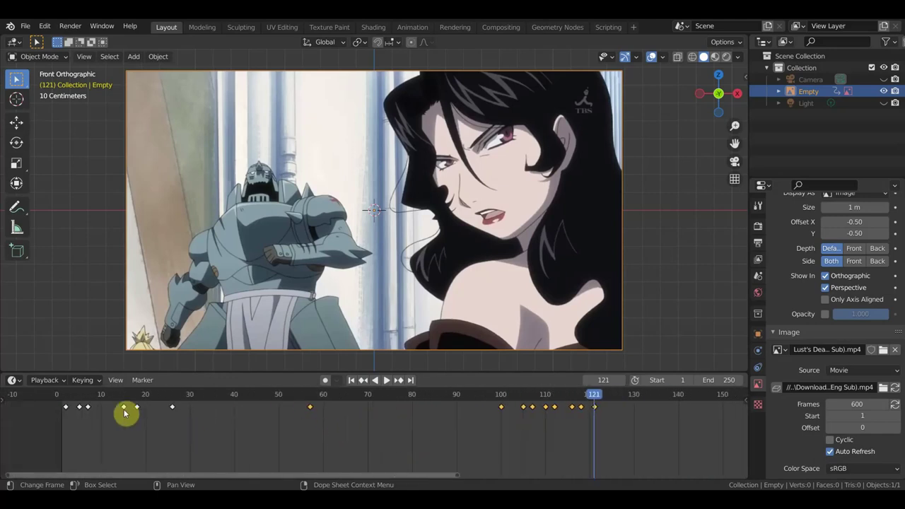
scroll(145, 433, up, 1)
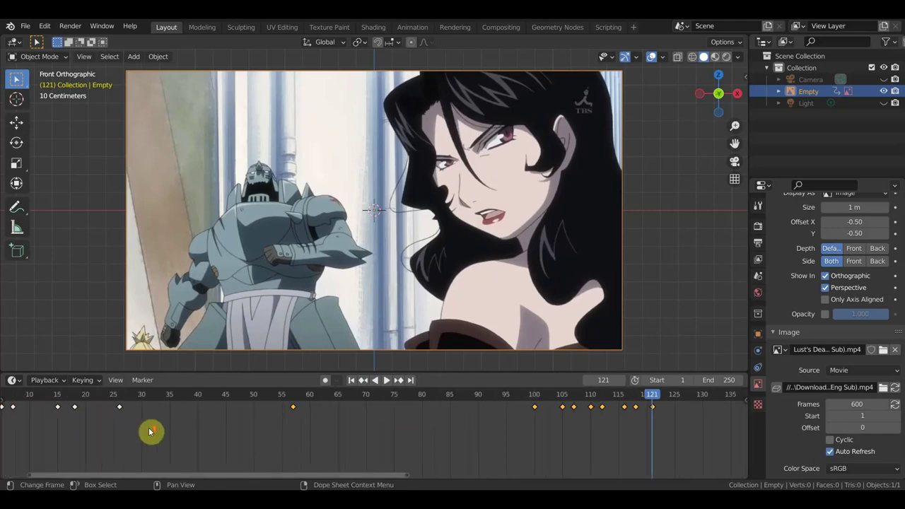
scroll(120, 422, up, 1)
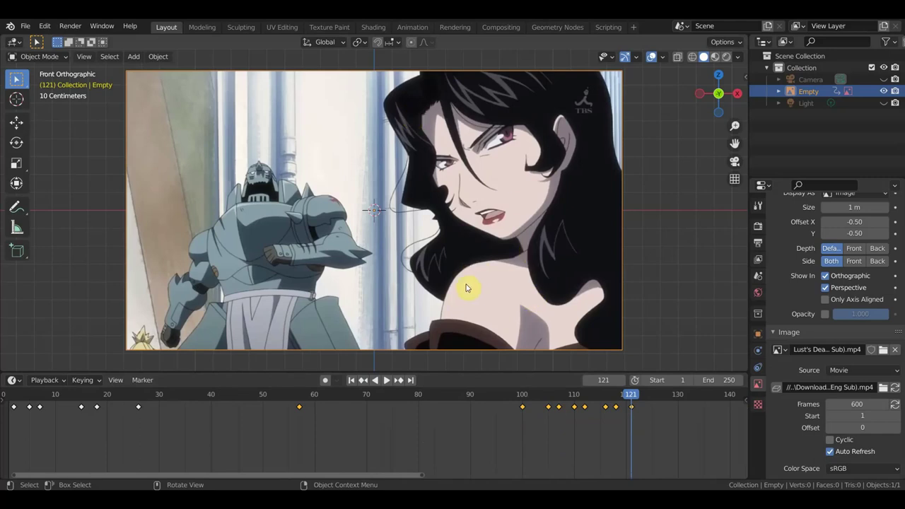
- Inspect the drawing at the frame-57 keyframe, return to frame 100, and zoom back out
scroll(382, 428, up, 2)
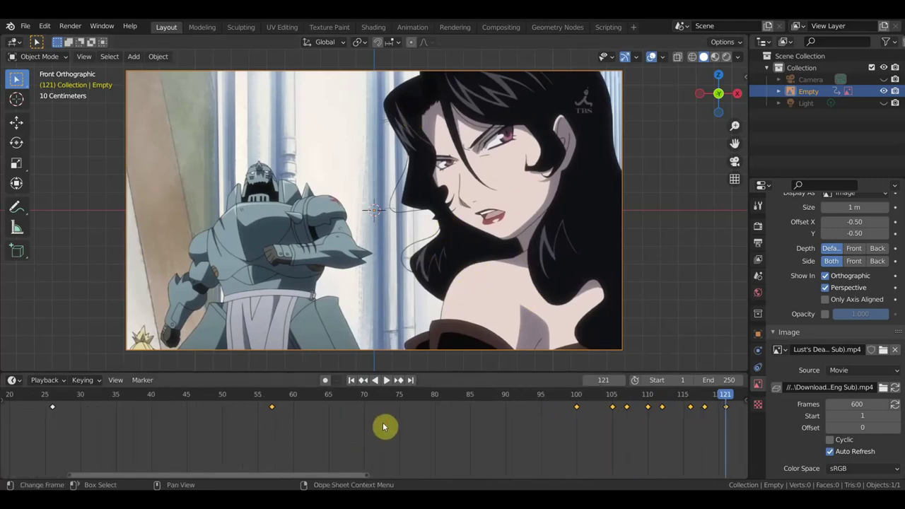
scroll(460, 413, up, 1)
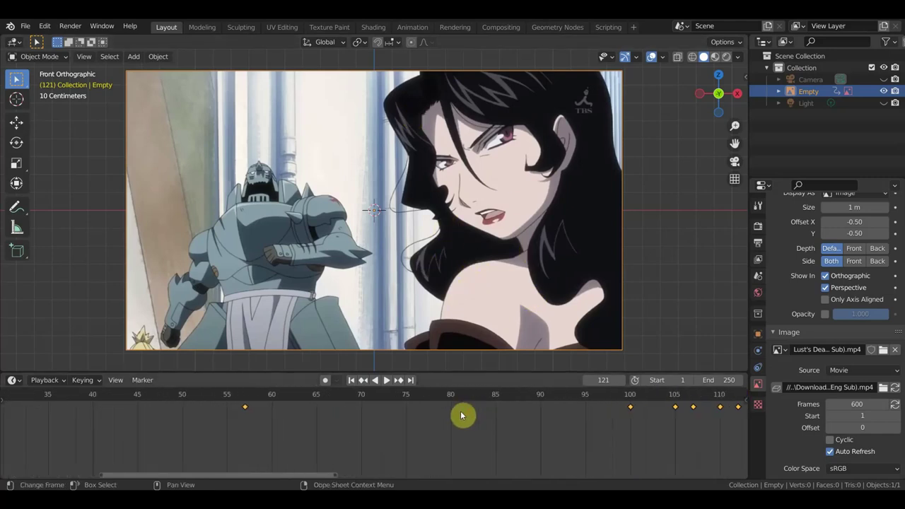
click(244, 405)
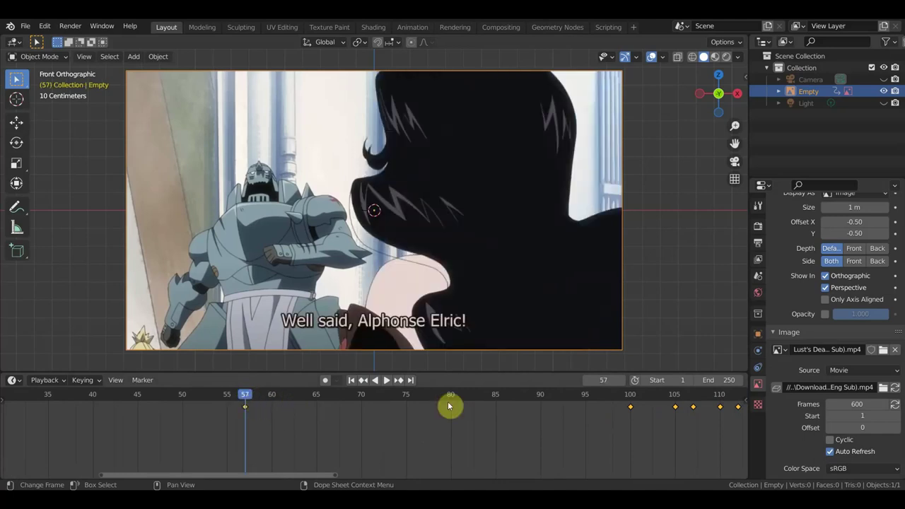
click(630, 400)
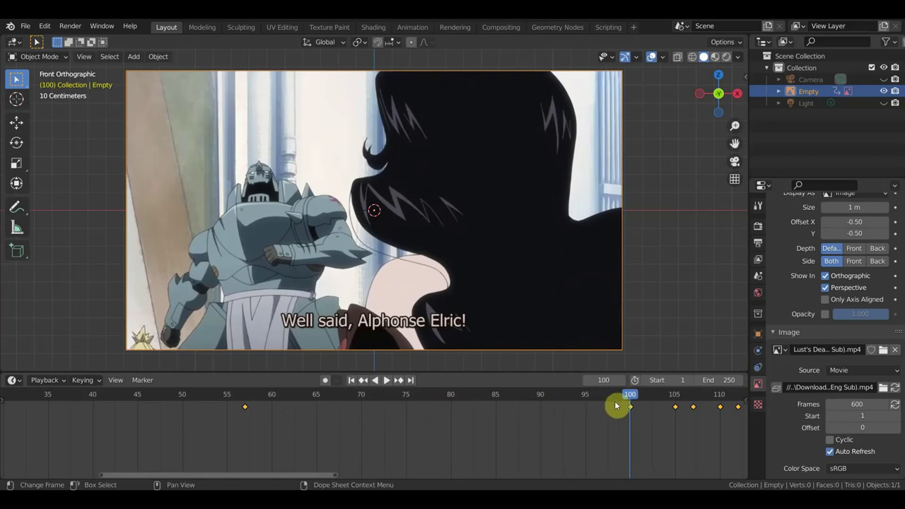
scroll(579, 427, down, 2)
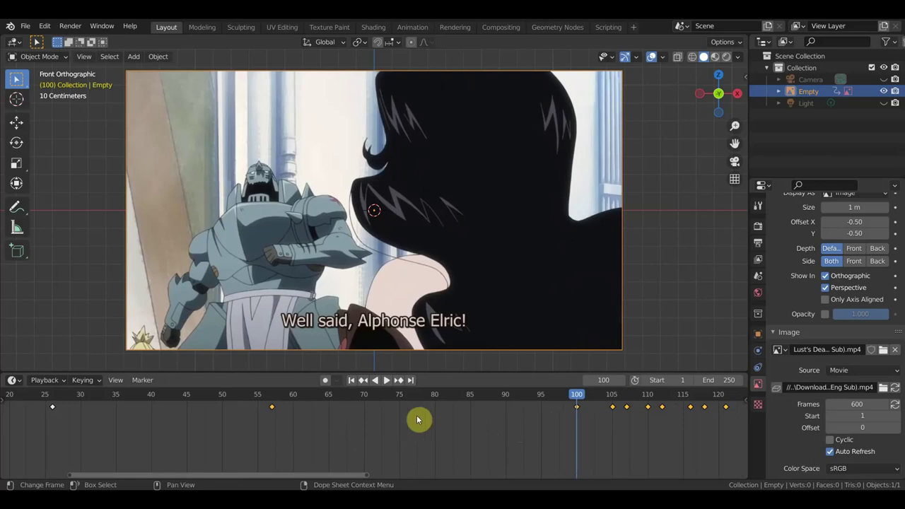
scroll(423, 433, down, 1)
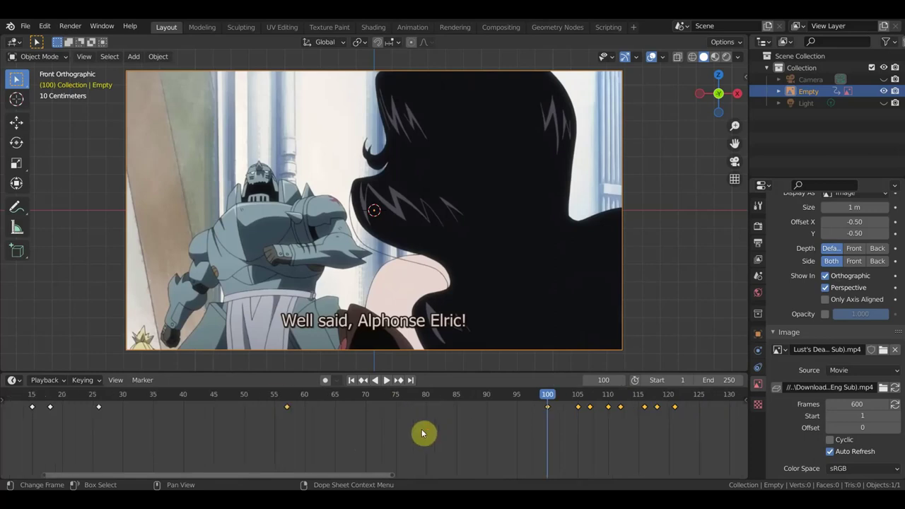
scroll(423, 433, down, 1)
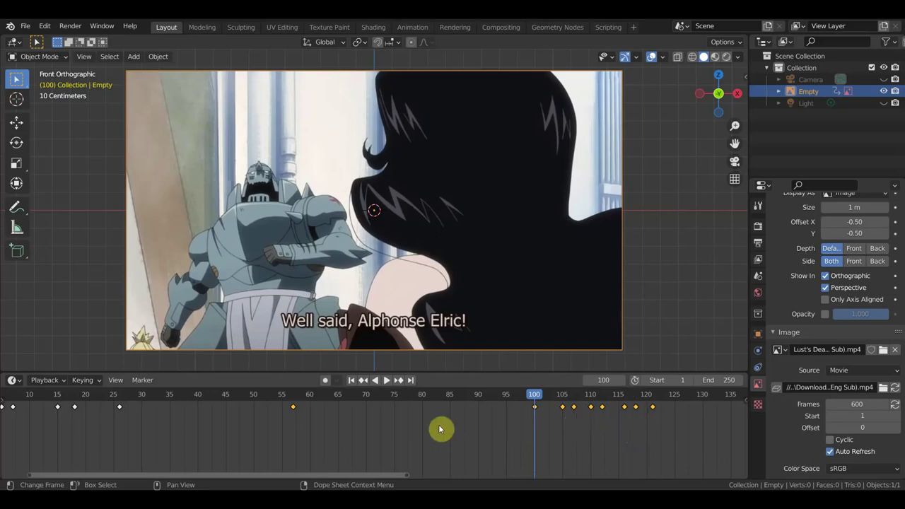
middle_drag(382, 431, 446, 457)
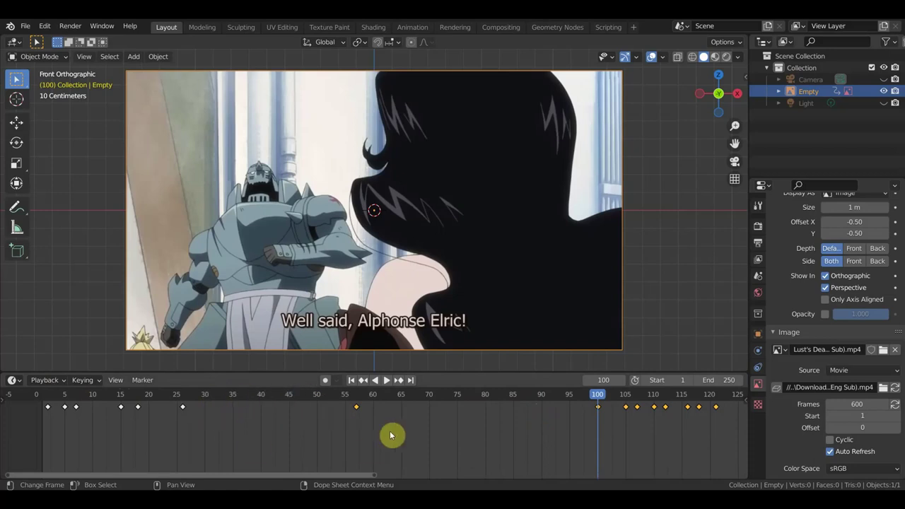
- Jump to the frame-57 keyframe and play the reference clip briefly
click(358, 398)
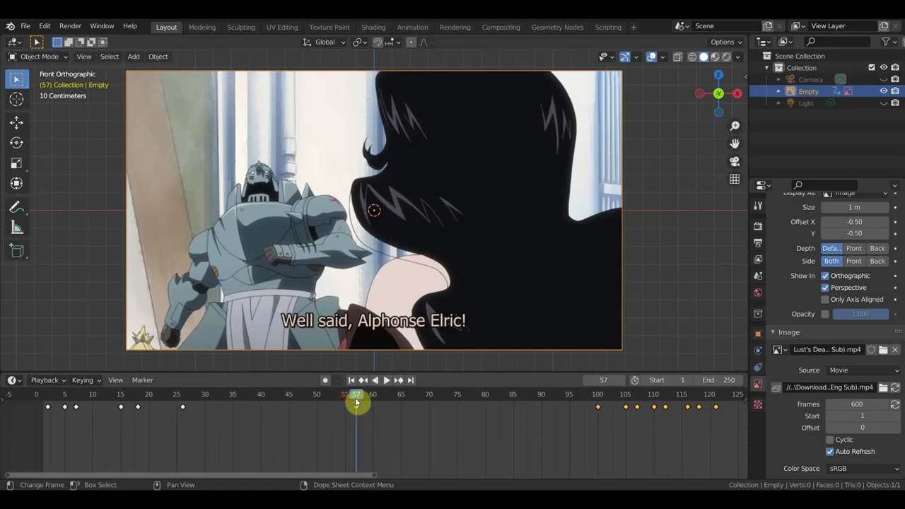
key(space)
click(349, 400)
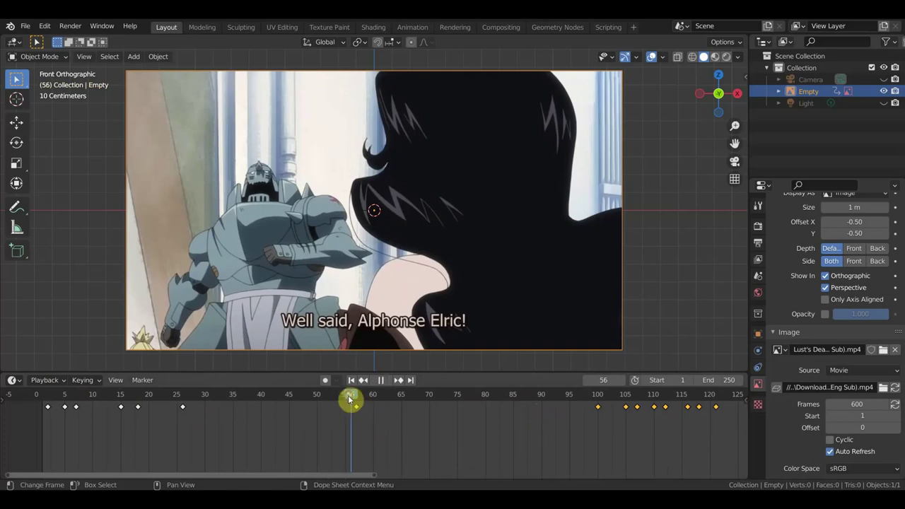
drag(349, 401, 598, 423)
- Scroll the dope sheet and scrub the playhead back to frame 47
ctrl+scroll(531, 440, right, 5)
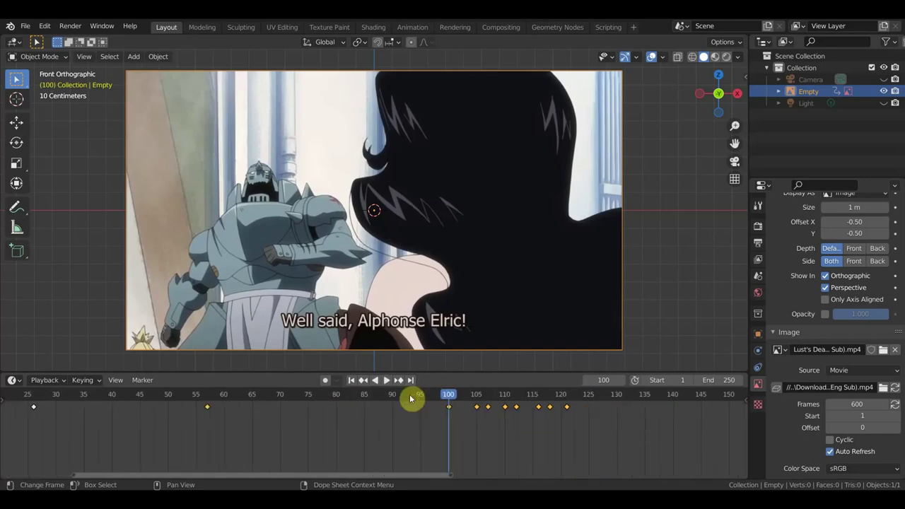
scroll(213, 432, down, 1)
ctrl+scroll(228, 429, left, 2)
scroll(168, 426, down, 1)
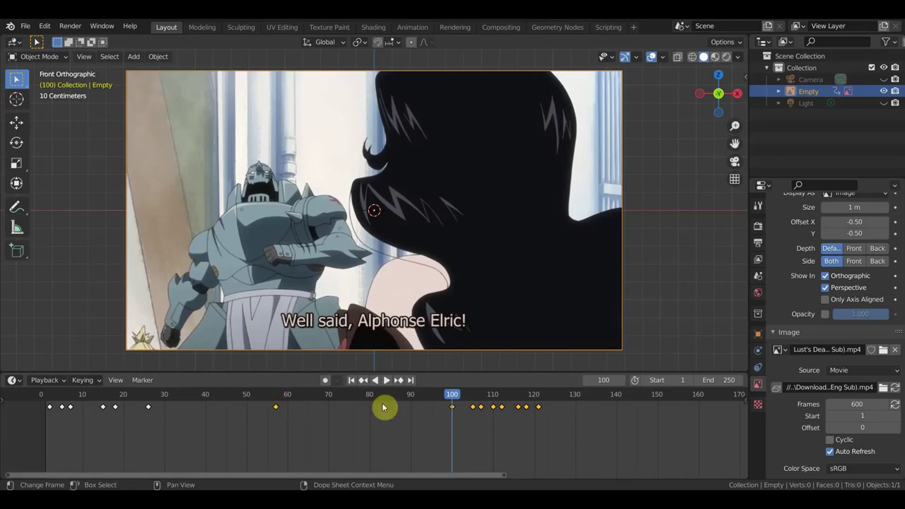
mouse_move(154, 394)
mouse_down()
mouse_move(269, 414)
mouse_move(186, 394)
mouse_move(234, 403)
mouse_up()
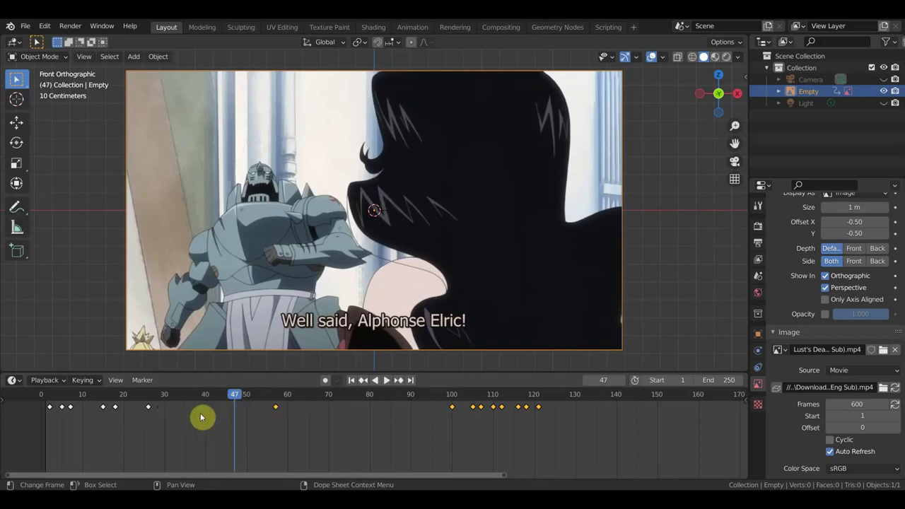
- Zoom the timeline around frame 47, key the Empty there, and scrub toward frame 51
mouse_move(259, 443)
ctrl+middle_down()
mouse_move(450, 476)
mouse_move(453, 453)
ctrl+middle_up()
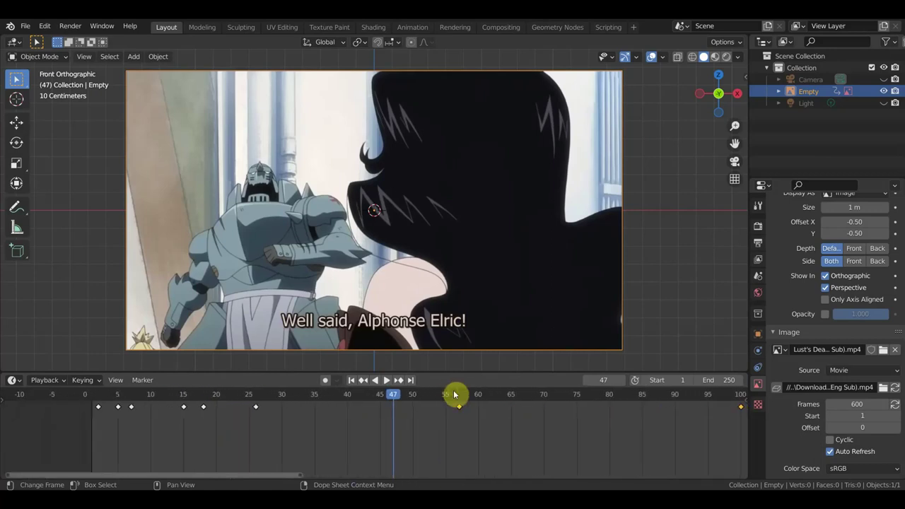
key(i)
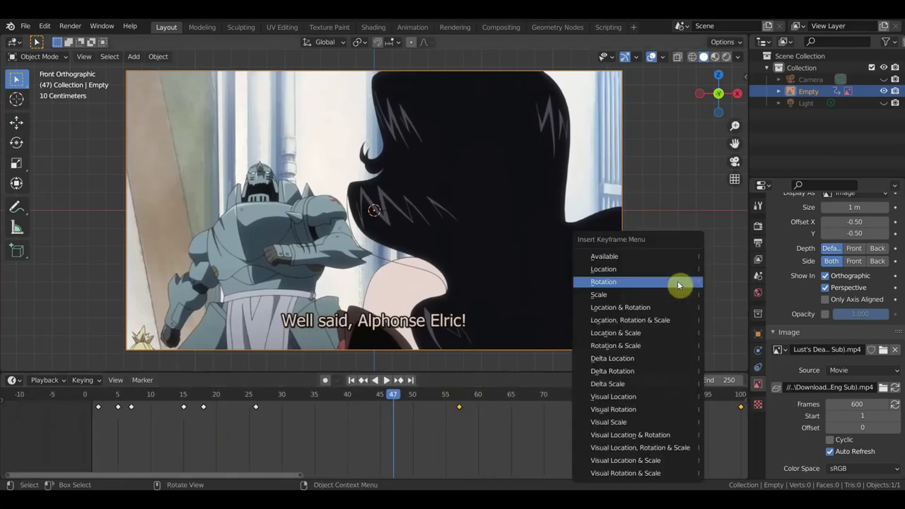
click(670, 282)
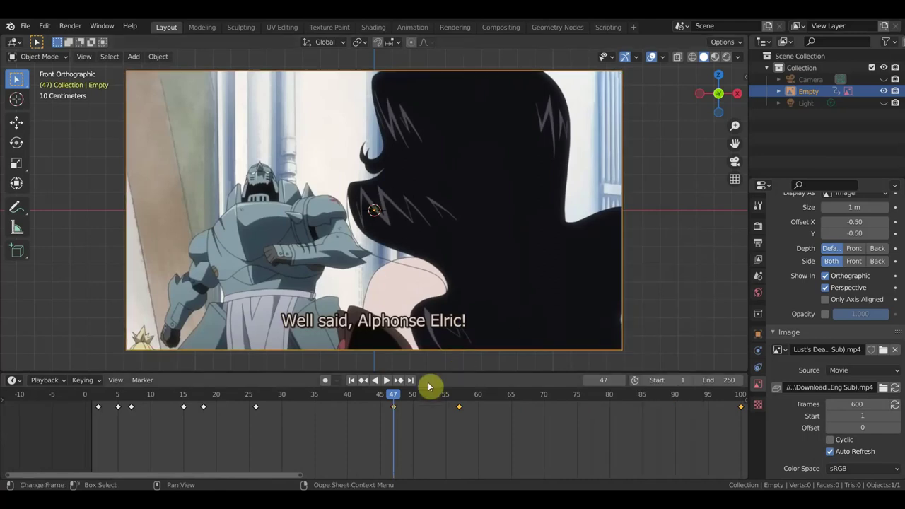
mouse_move(389, 400)
mouse_down()
mouse_move(417, 408)
mouse_move(316, 401)
mouse_up()
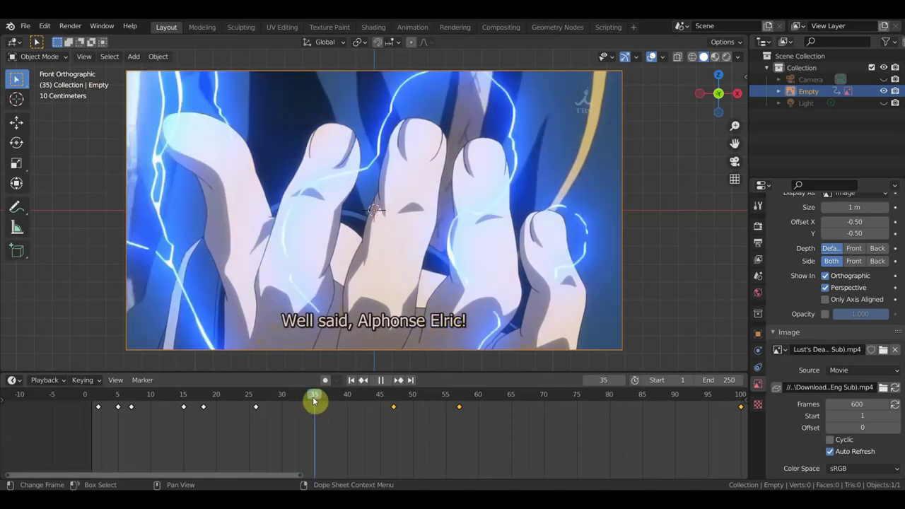
- Insert location keyframes on the Empty at frames 35 and 37
key(i)
click(680, 215)
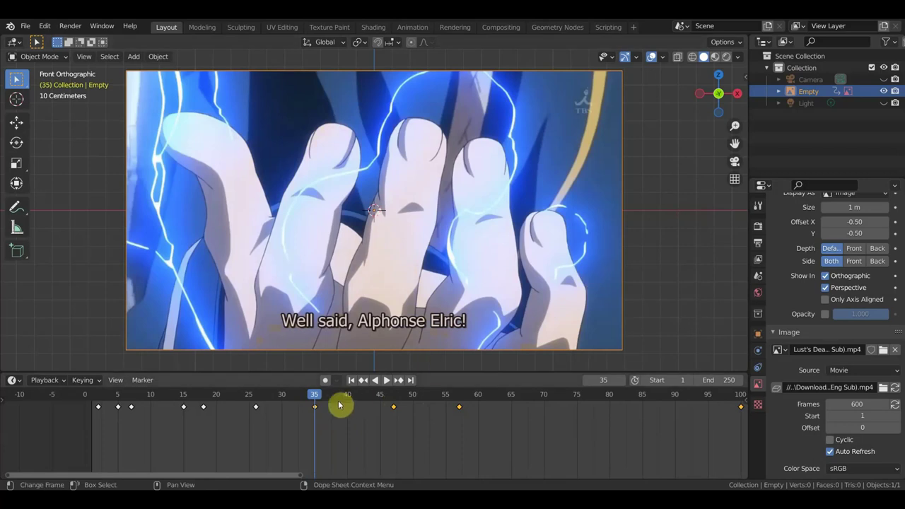
click(328, 393)
key(i)
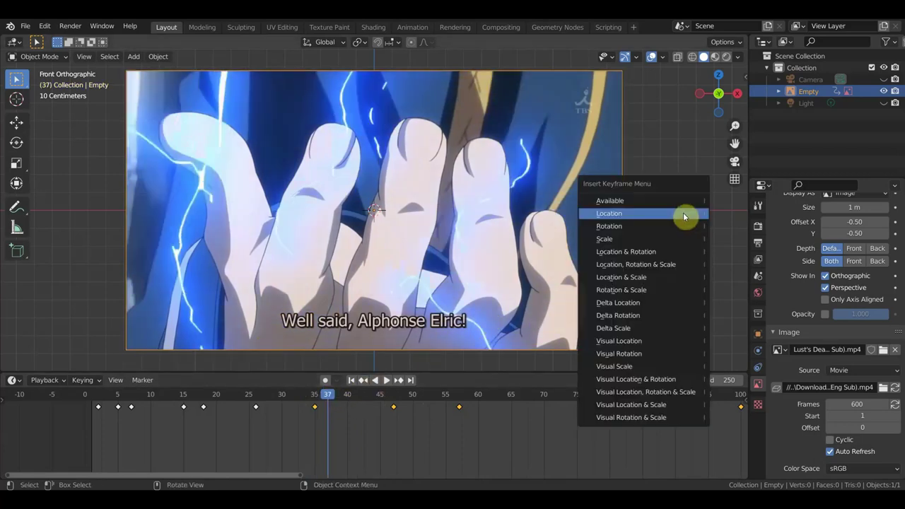
click(677, 212)
- Step through frames 39–41 and insert location keyframes at frames 41 and 39
click(342, 403)
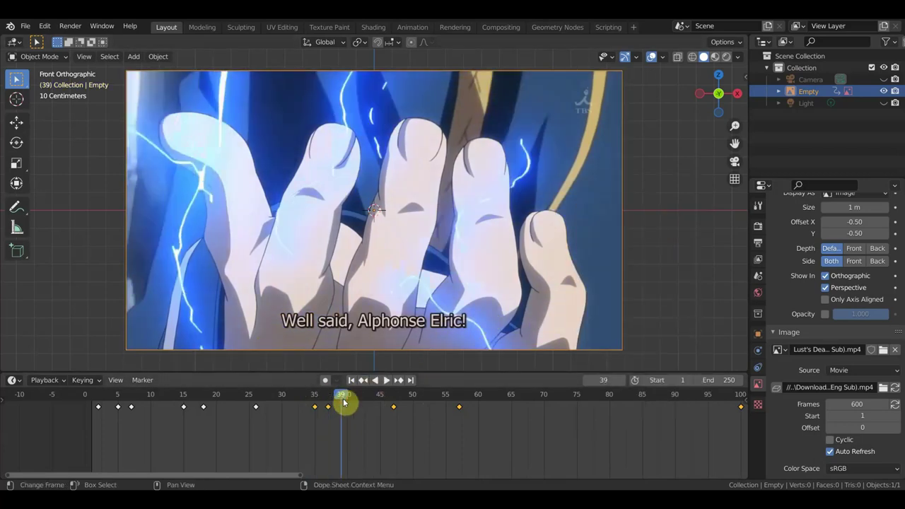
mouse_move(345, 403)
mouse_down()
mouse_move(355, 401)
mouse_move(345, 399)
mouse_up()
key(i)
click(686, 244)
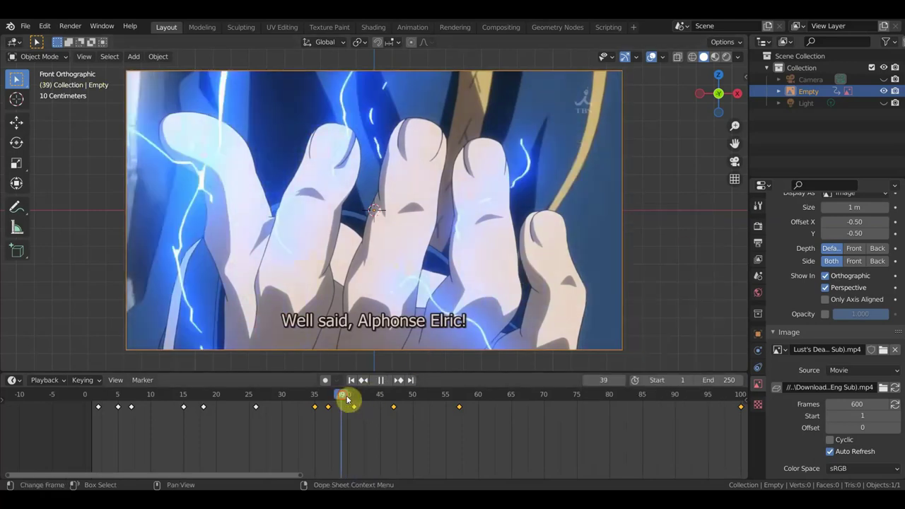
key(i)
click(679, 234)
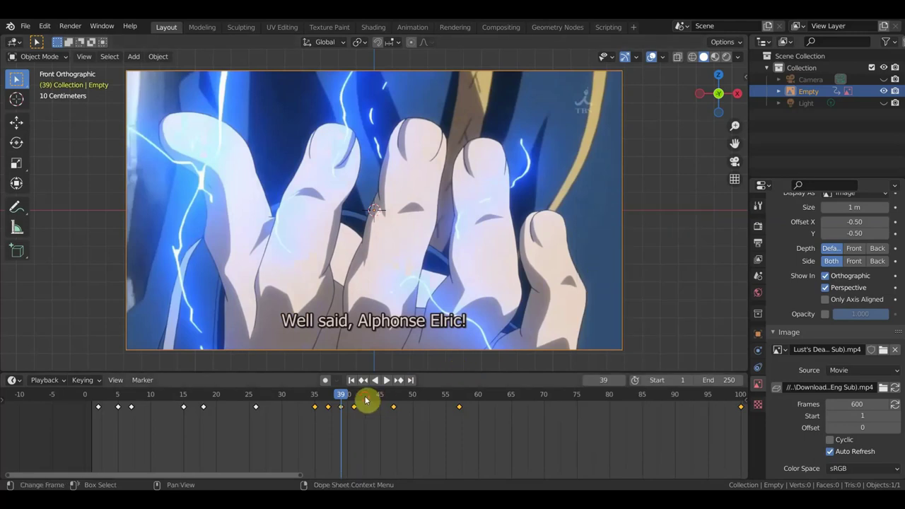
- Insert a location keyframe at frame 43, then return to frame 41 with a wider timeline view
click(370, 396)
key(i)
click(672, 265)
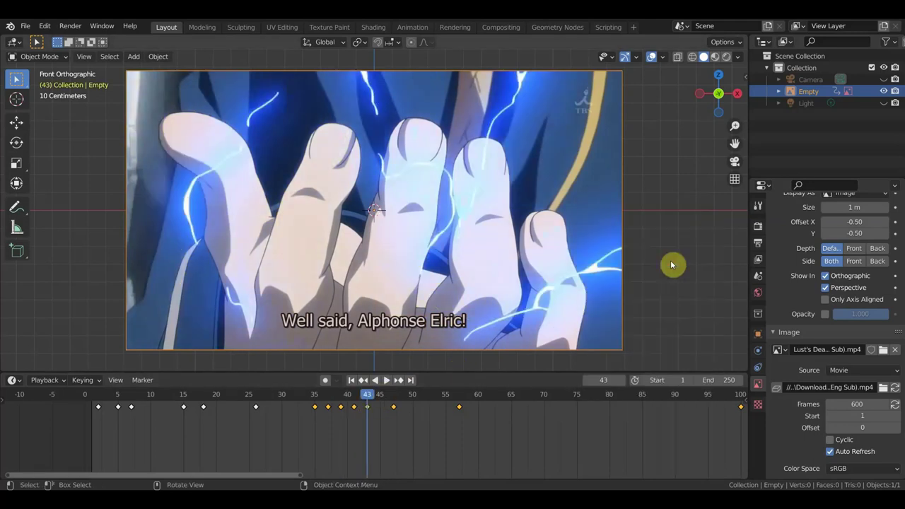
mouse_move(362, 400)
mouse_down()
mouse_move(319, 398)
mouse_move(353, 406)
mouse_up()
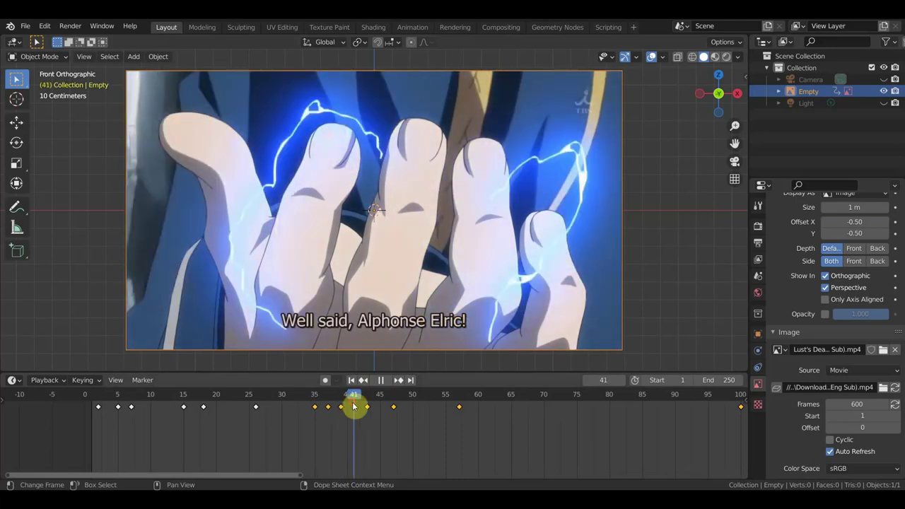
middle_drag(363, 422, 415, 436)
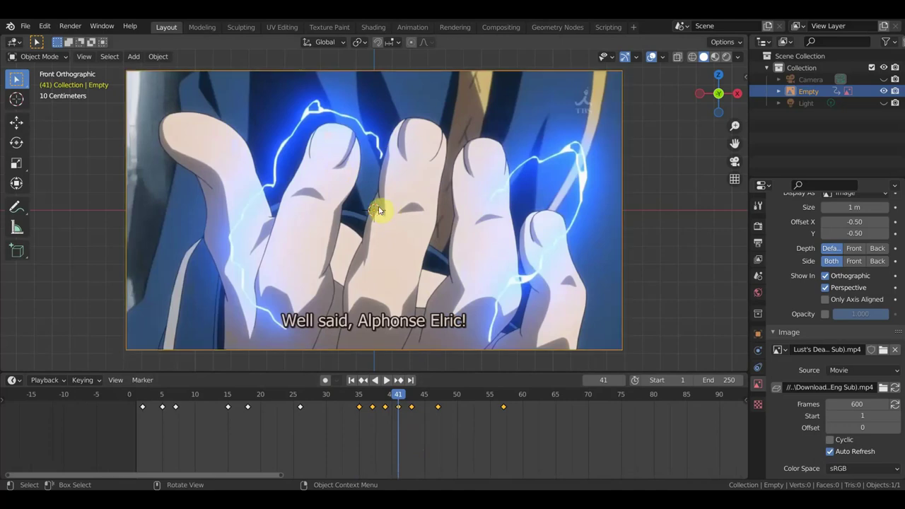
scroll(339, 412, down, 1)
middle_drag(339, 412, 281, 458)
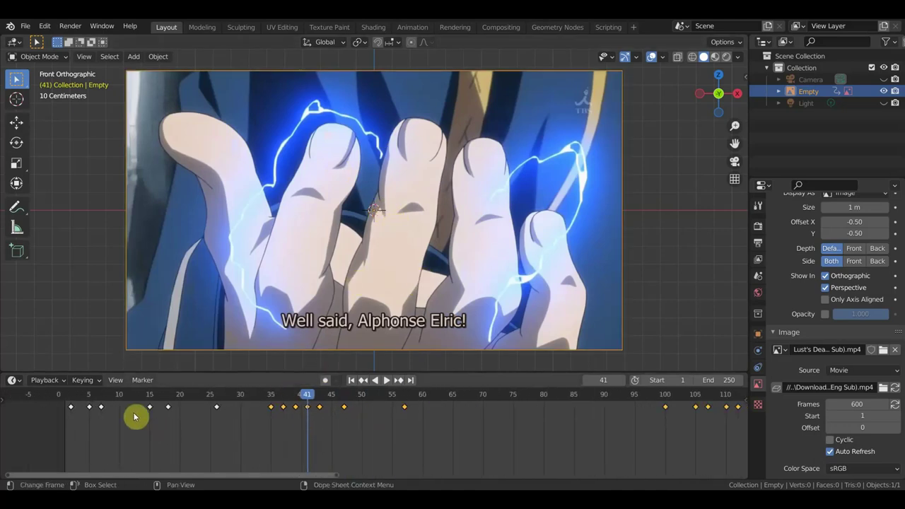
click(215, 398)
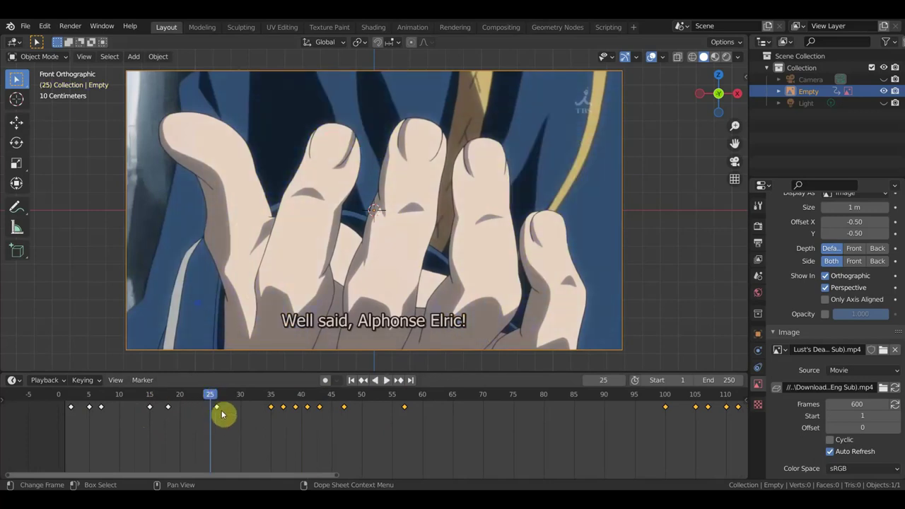
key(space)
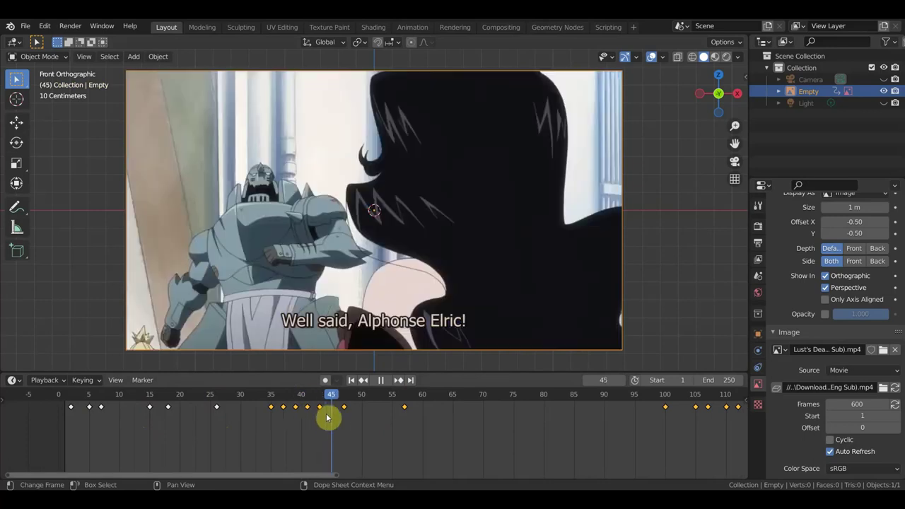
drag(335, 420, 361, 426)
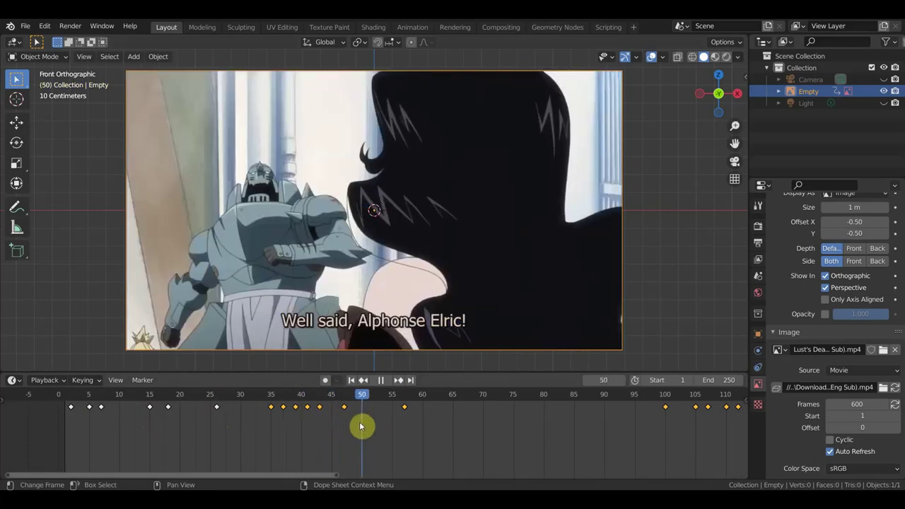
click(284, 407)
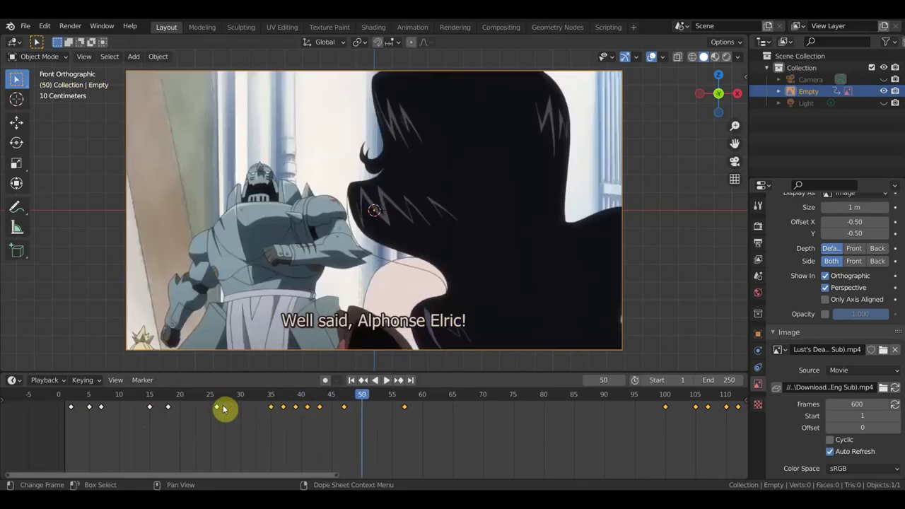
drag(275, 413, 301, 414)
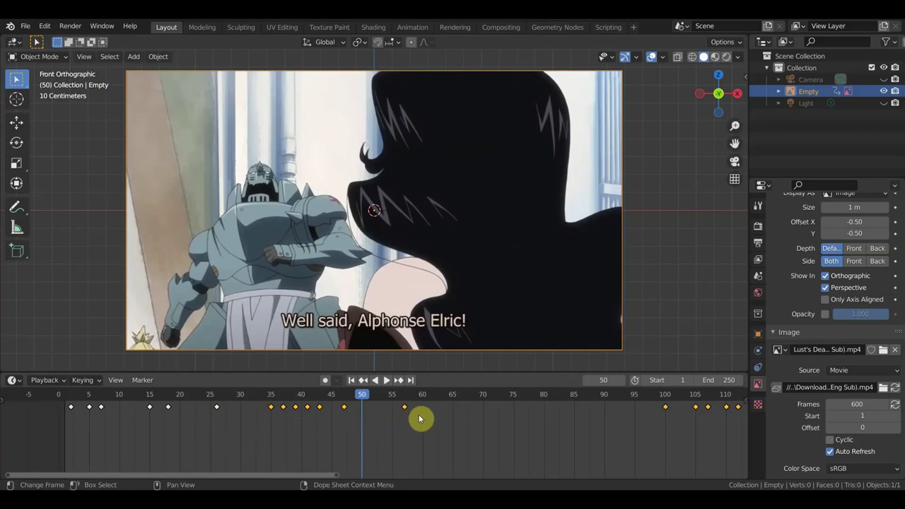
ctrl+scroll(431, 445, right, 3)
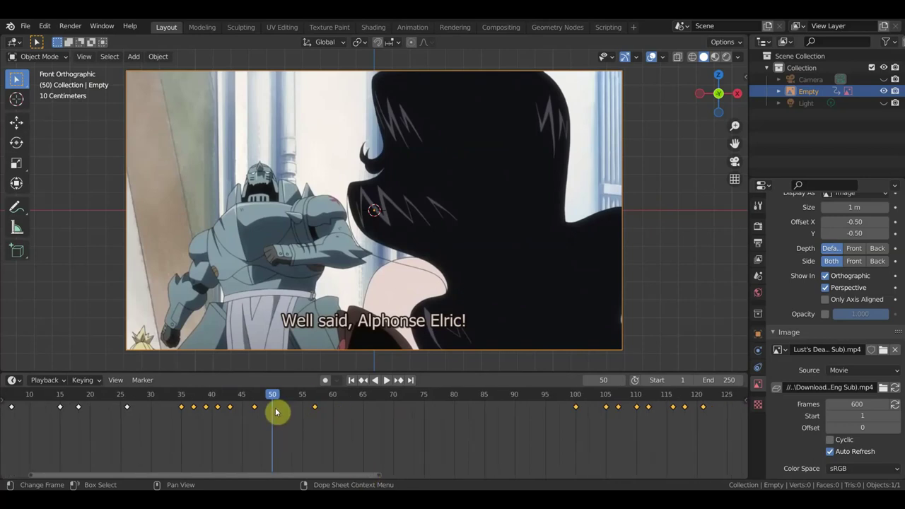
mouse_move(276, 400)
mouse_down()
mouse_move(363, 403)
mouse_move(519, 430)
mouse_move(415, 426)
mouse_move(535, 431)
mouse_move(556, 442)
mouse_move(388, 436)
mouse_move(552, 462)
mouse_up()
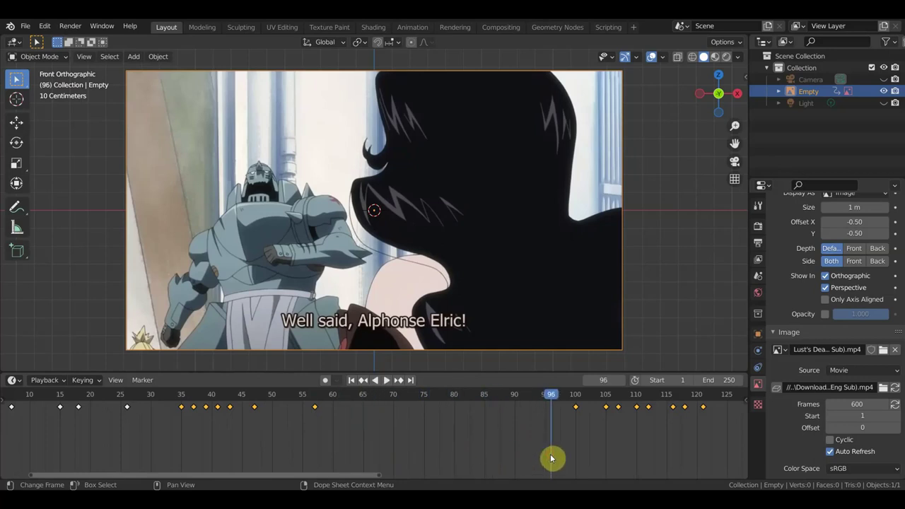
mouse_move(481, 440)
middle_down()
mouse_move(455, 436)
mouse_move(513, 447)
mouse_move(516, 459)
mouse_move(516, 443)
mouse_move(466, 453)
middle_up()
scroll(465, 458, down, 2)
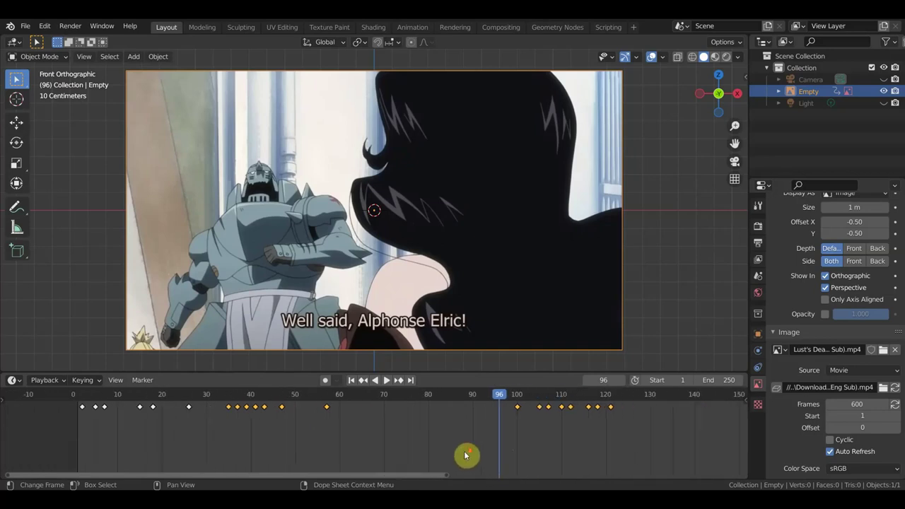
scroll(503, 438, down, 1)
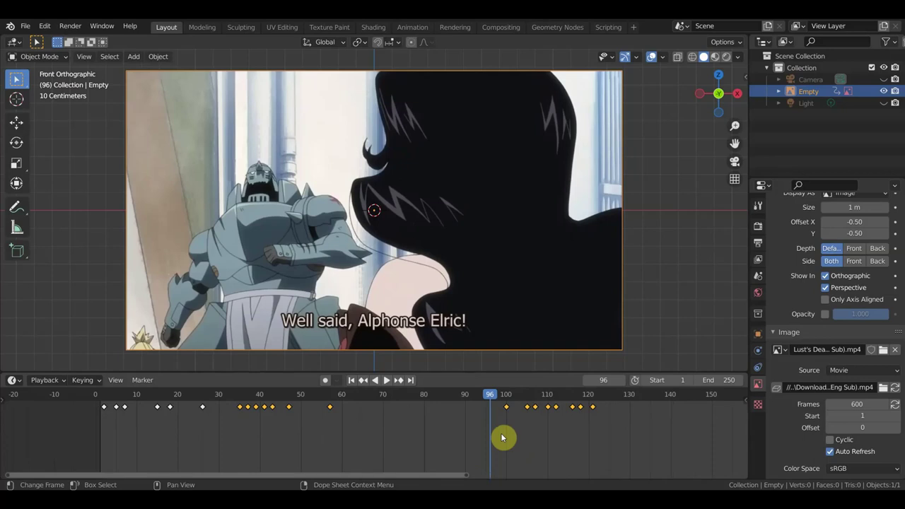
mouse_move(502, 435)
mouse_down()
mouse_move(491, 398)
mouse_move(349, 414)
mouse_move(485, 425)
mouse_move(374, 428)
mouse_move(586, 428)
mouse_move(490, 431)
mouse_move(570, 438)
mouse_move(525, 442)
mouse_move(559, 453)
mouse_up()
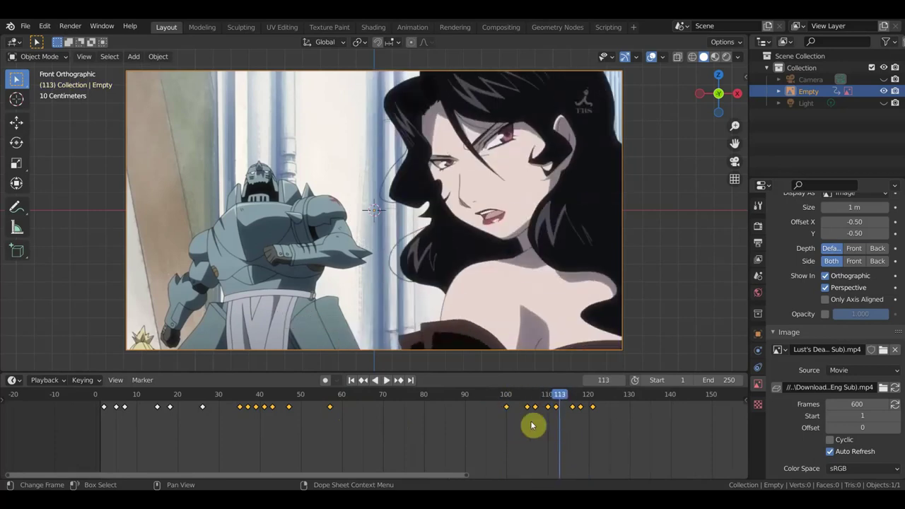
key(space)
mouse_move(566, 415)
mouse_down()
mouse_move(516, 404)
mouse_move(575, 412)
mouse_move(527, 410)
mouse_move(567, 420)
mouse_move(511, 417)
mouse_move(584, 428)
mouse_move(513, 415)
mouse_move(571, 431)
mouse_up()
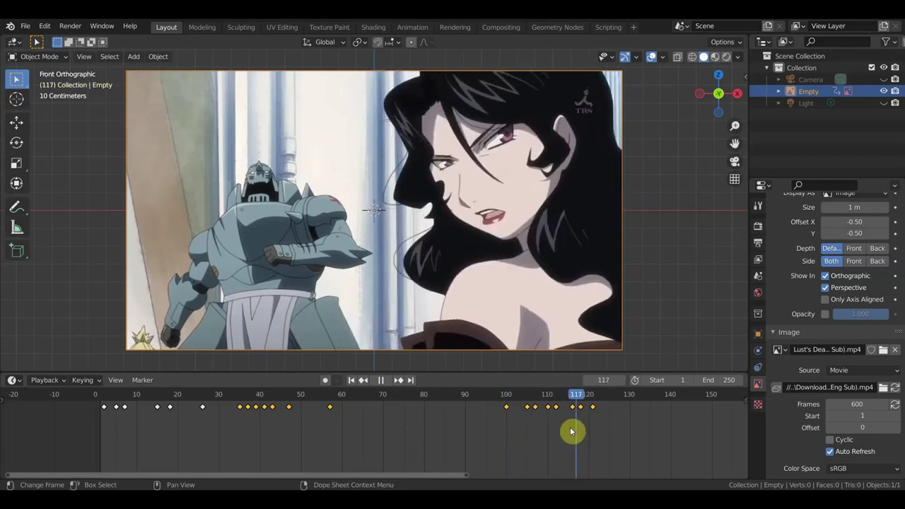
click(162, 396)
mouse_move(162, 395)
mouse_down()
mouse_move(229, 410)
mouse_move(192, 407)
mouse_move(204, 407)
mouse_up()
- Orbit and zoom the viewport to see the anime video plane at an angle in User Perspective
scroll(407, 417, down, 1)
scroll(439, 417, up, 2)
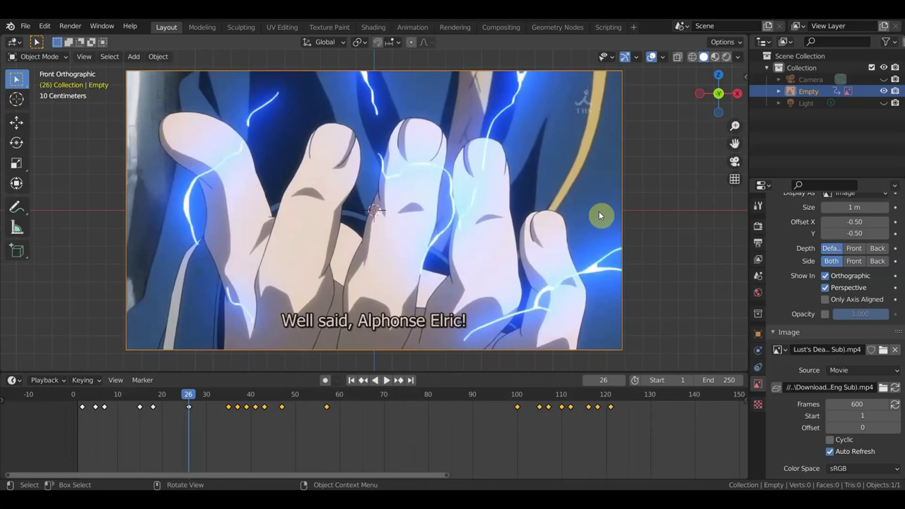
scroll(610, 137, down, 2)
scroll(641, 226, up, 1)
scroll(643, 228, up, 1)
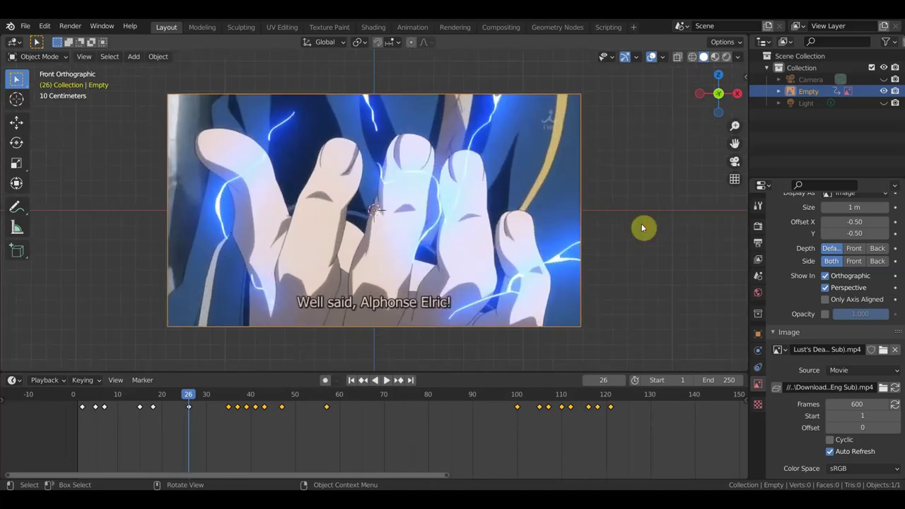
mouse_move(643, 227)
middle_down()
mouse_move(618, 250)
mouse_move(539, 246)
mouse_move(622, 241)
middle_up()
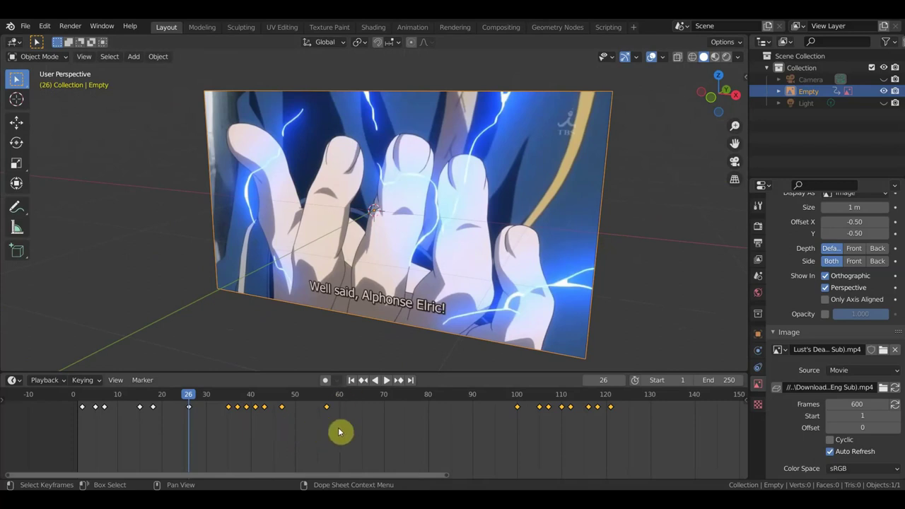
scroll(374, 428, up, 1)
scroll(375, 428, down, 1)
scroll(375, 428, up, 1)
scroll(375, 428, down, 1)
scroll(375, 428, down, 2)
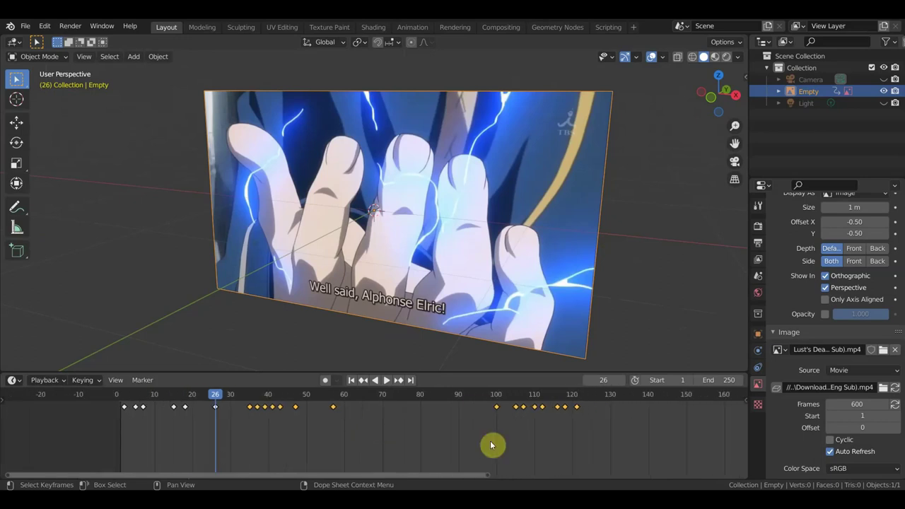
mouse_move(586, 284)
middle_down()
mouse_move(636, 258)
mouse_move(663, 259)
mouse_move(400, 264)
mouse_move(638, 259)
middle_up()
scroll(629, 262, down, 3)
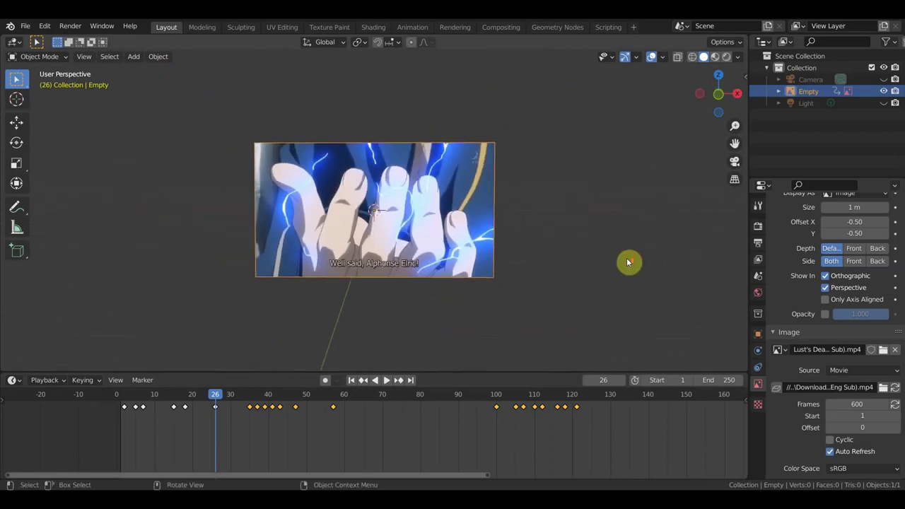
mouse_move(625, 262)
middle_down()
mouse_move(471, 273)
mouse_move(622, 264)
middle_up()
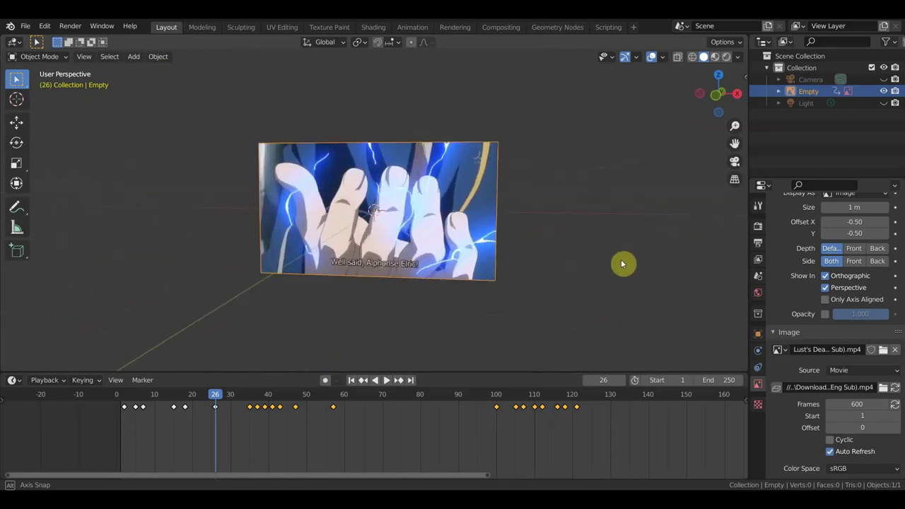